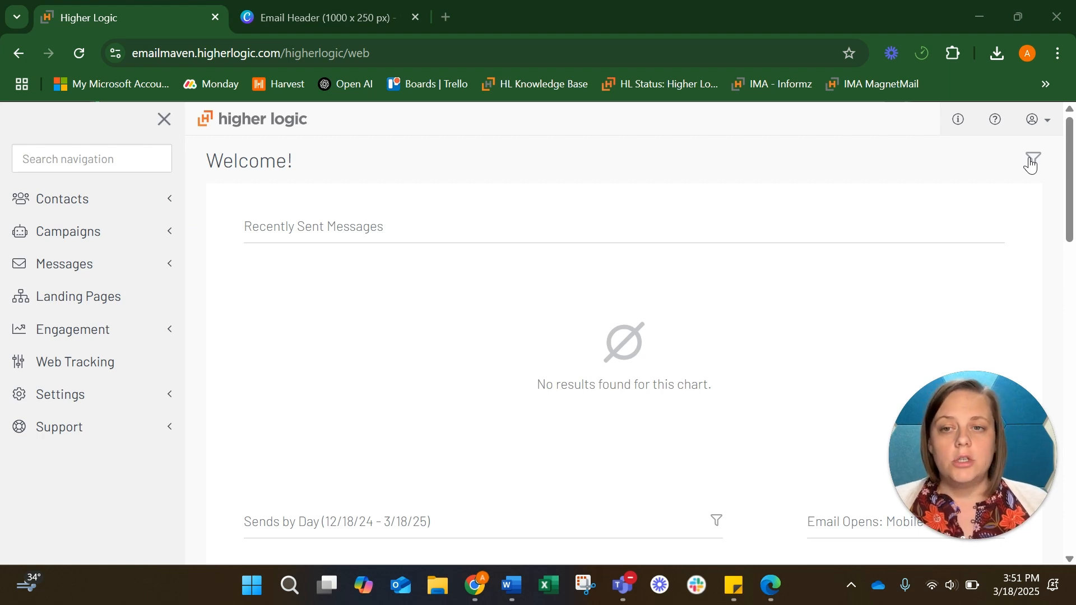
Open the contact target groups and start creating a new group of the Interests type
click(117, 204)
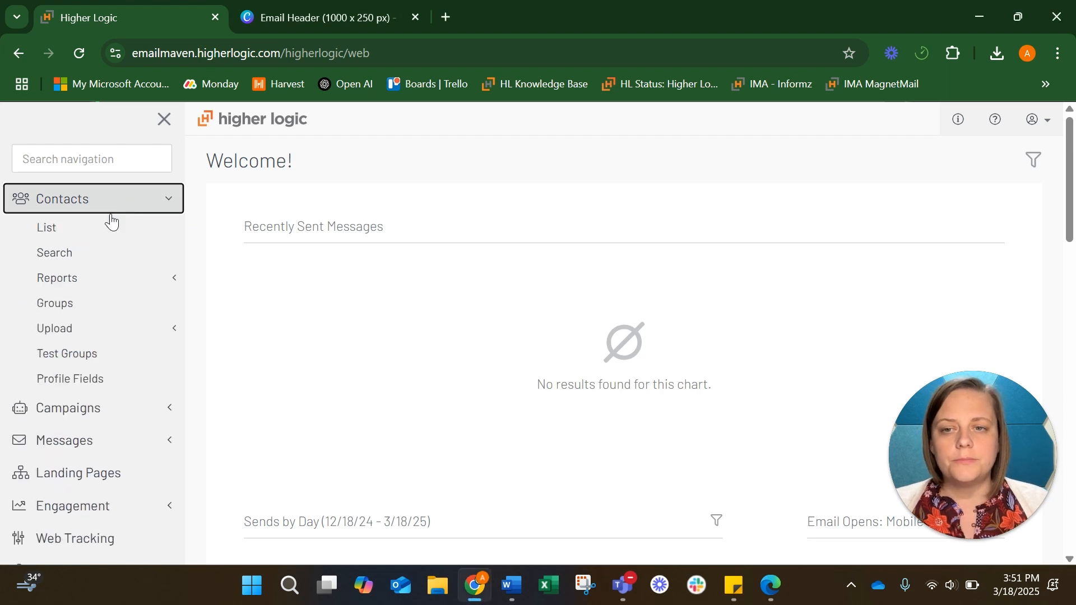
click(81, 308)
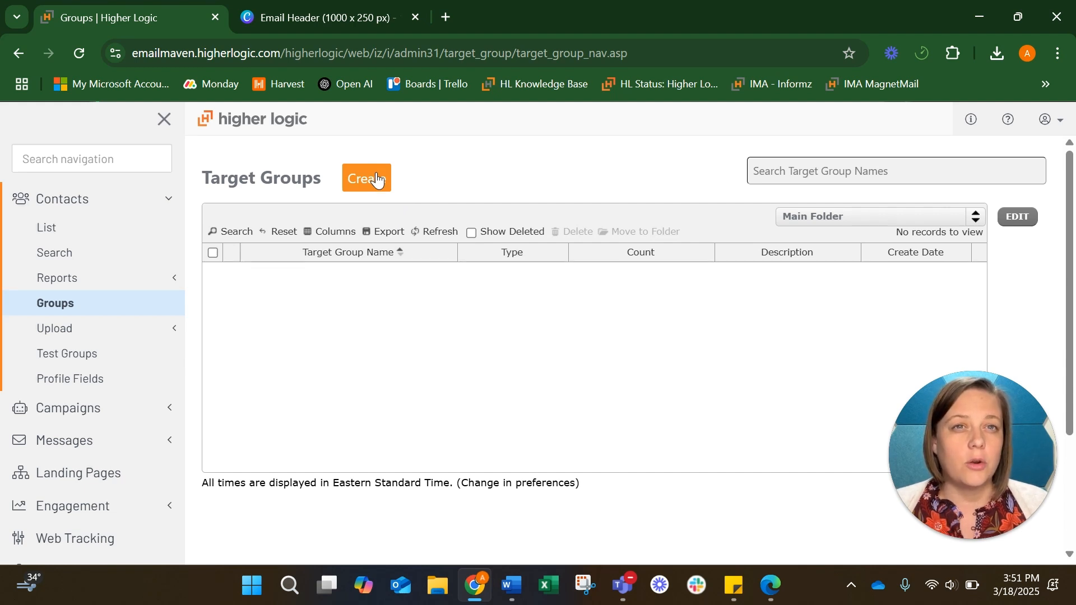
click(377, 180)
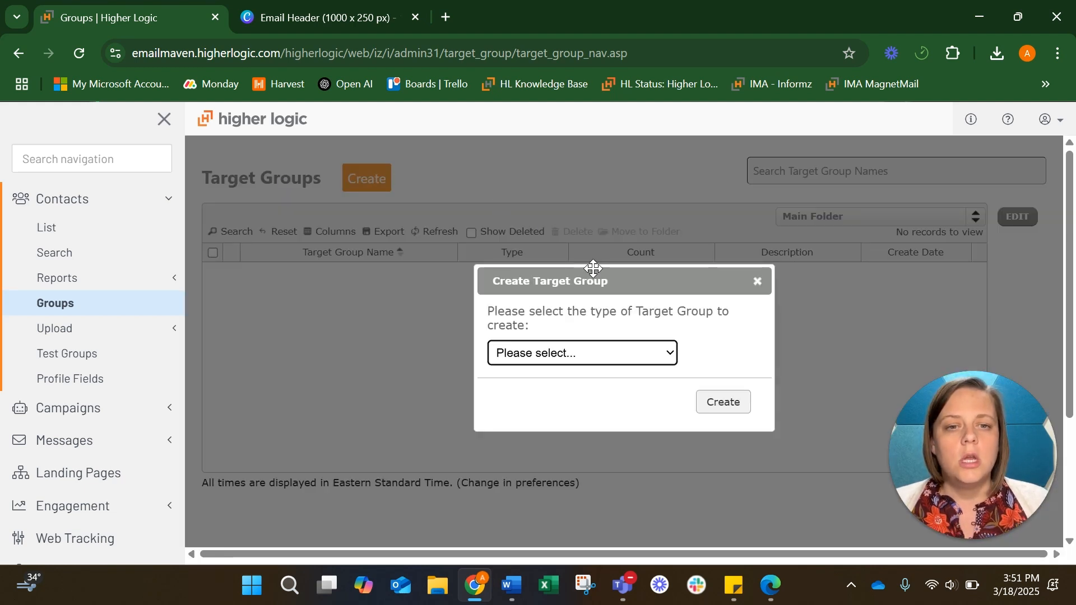
click(631, 352)
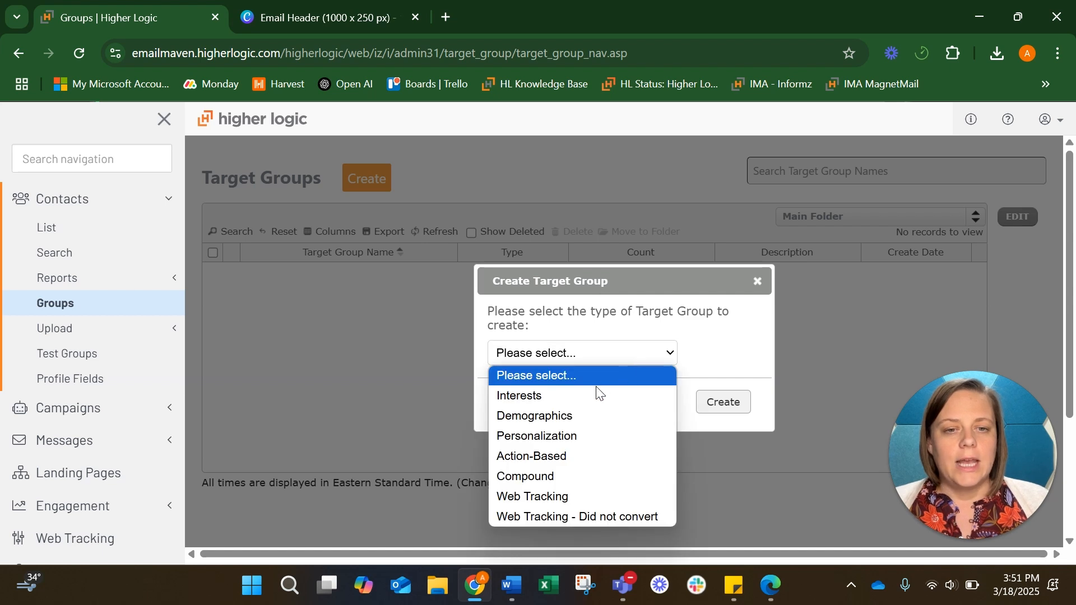
click(581, 395)
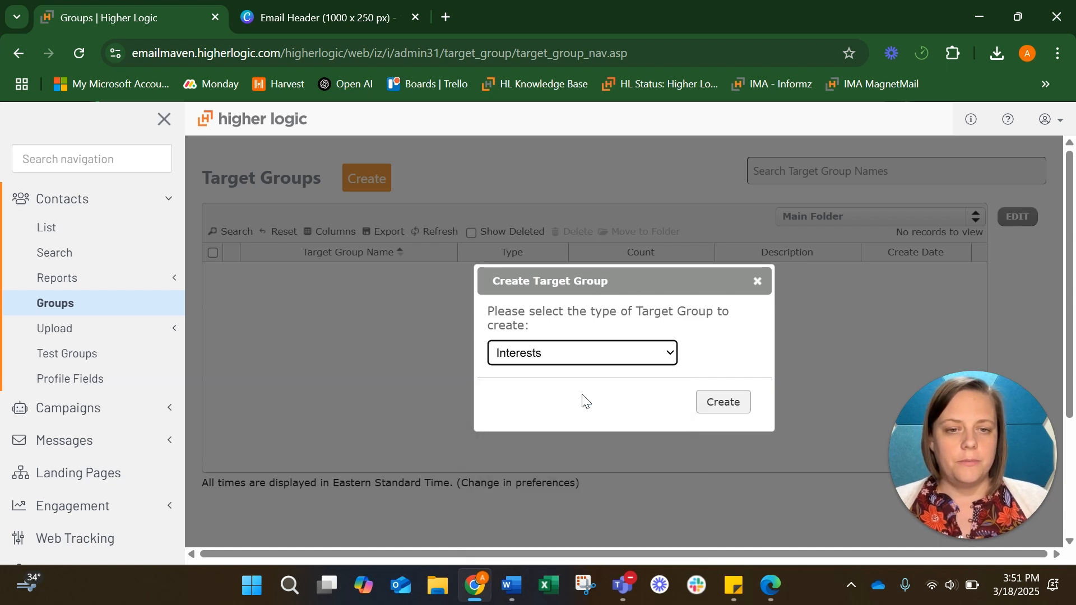
click(735, 405)
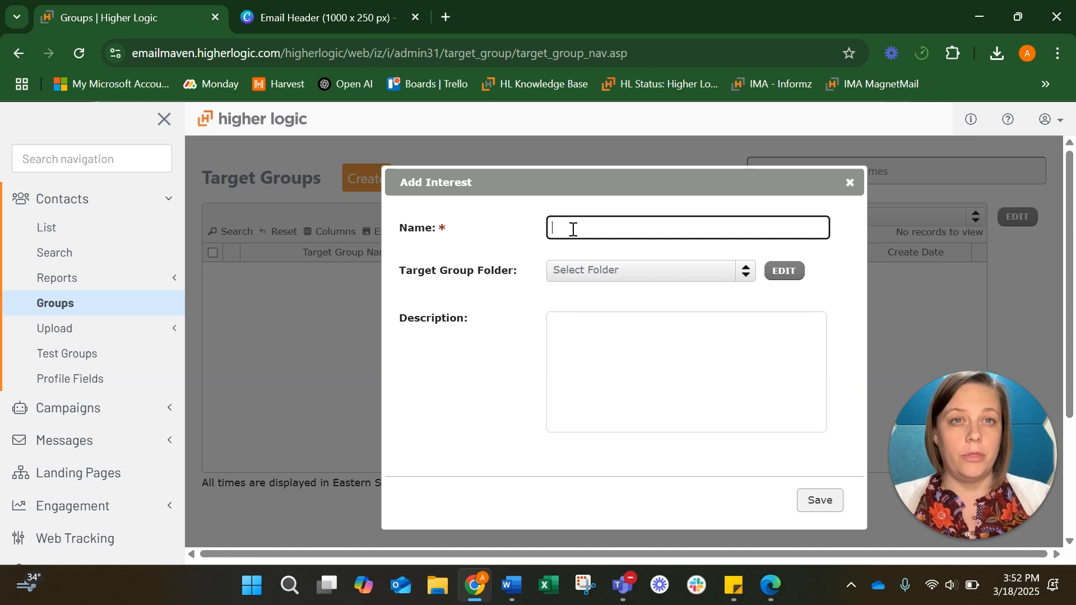
Name the new interest group "Opt Out: Partner Offers"
text(Opt)
key(BackSpace)
key(BackSpace)
text(pt Out:)
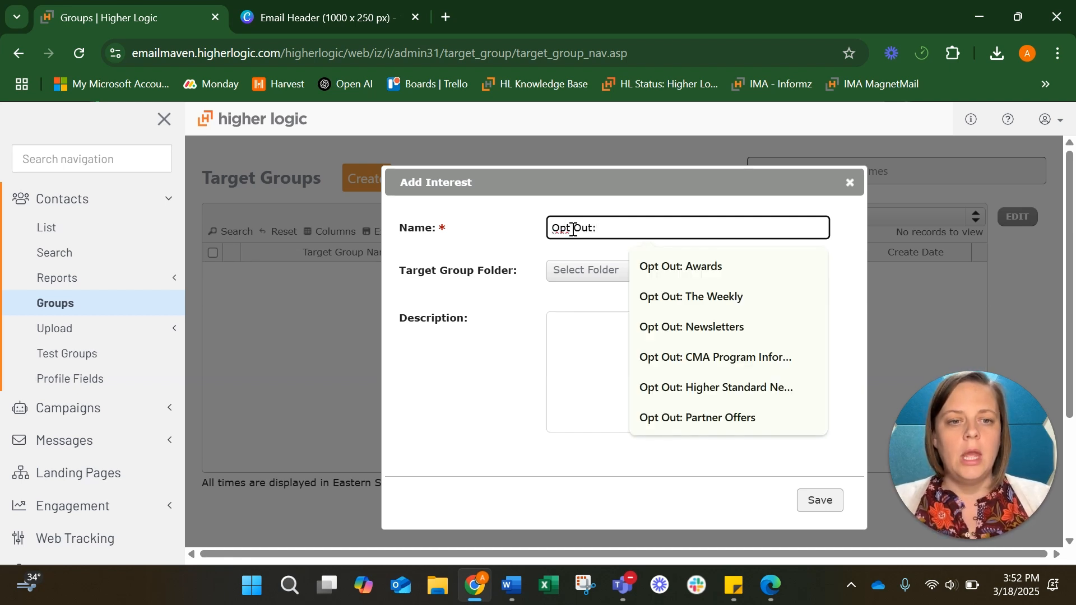
text( Partner Offers)
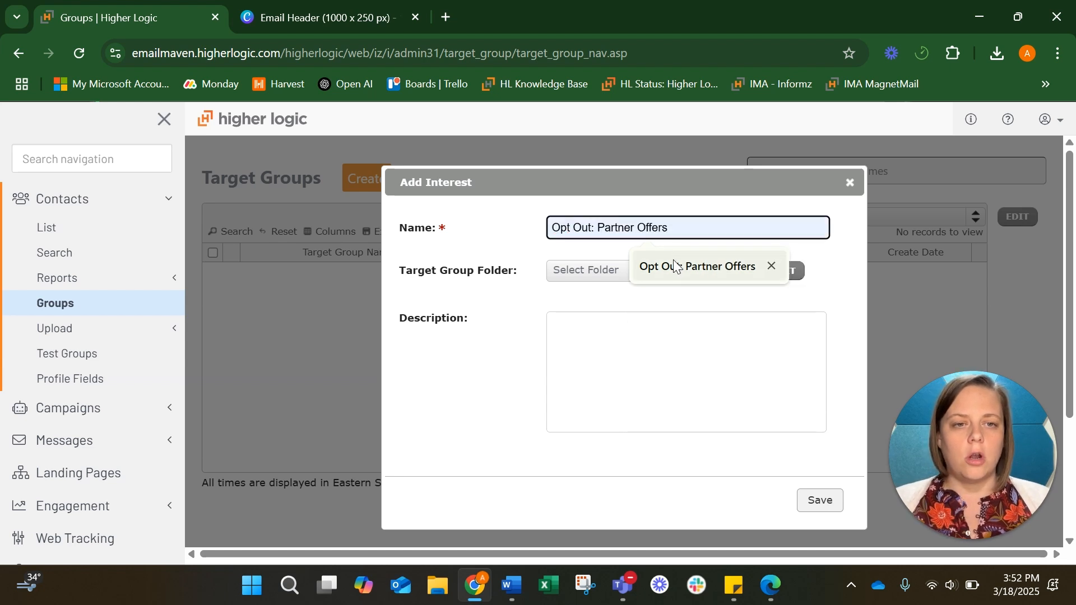
click(673, 261)
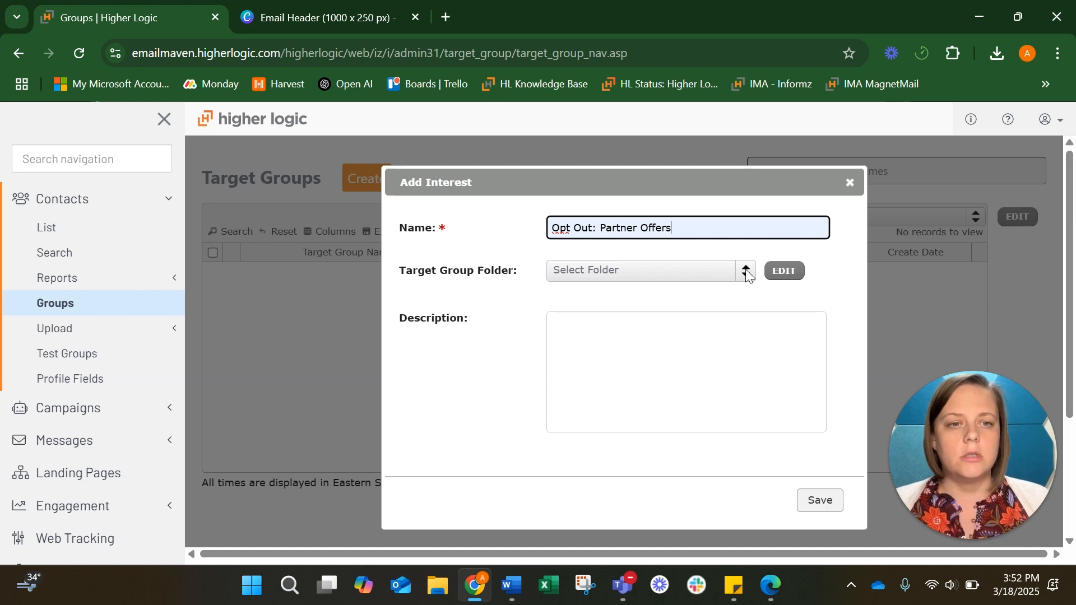
Check the available folders, assign the interest group to the Opt Out Categories folder with no description, and save it
click(786, 275)
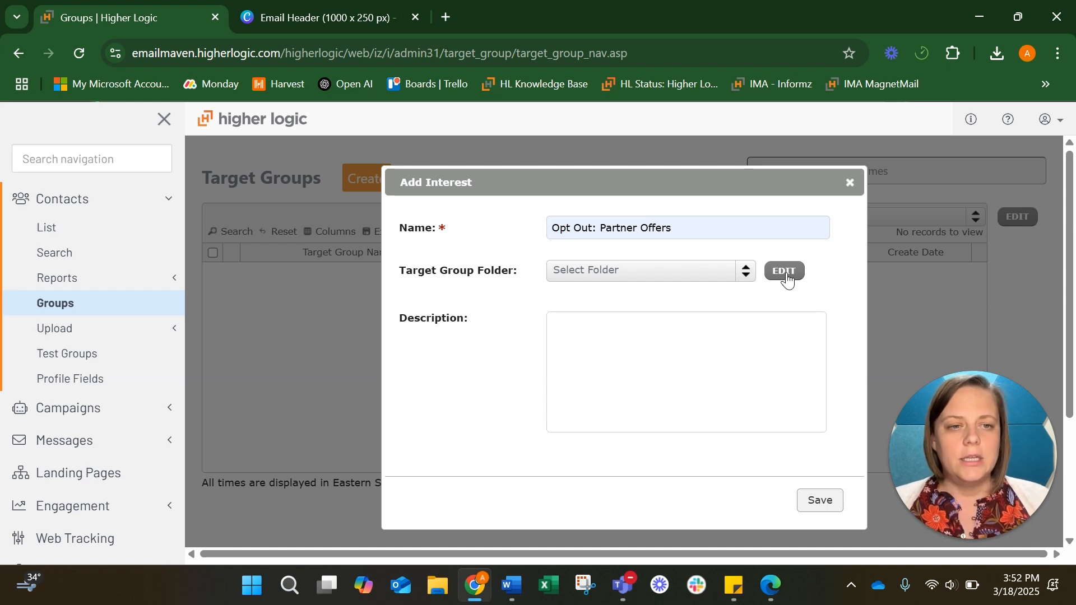
scroll(637, 279, down, 3)
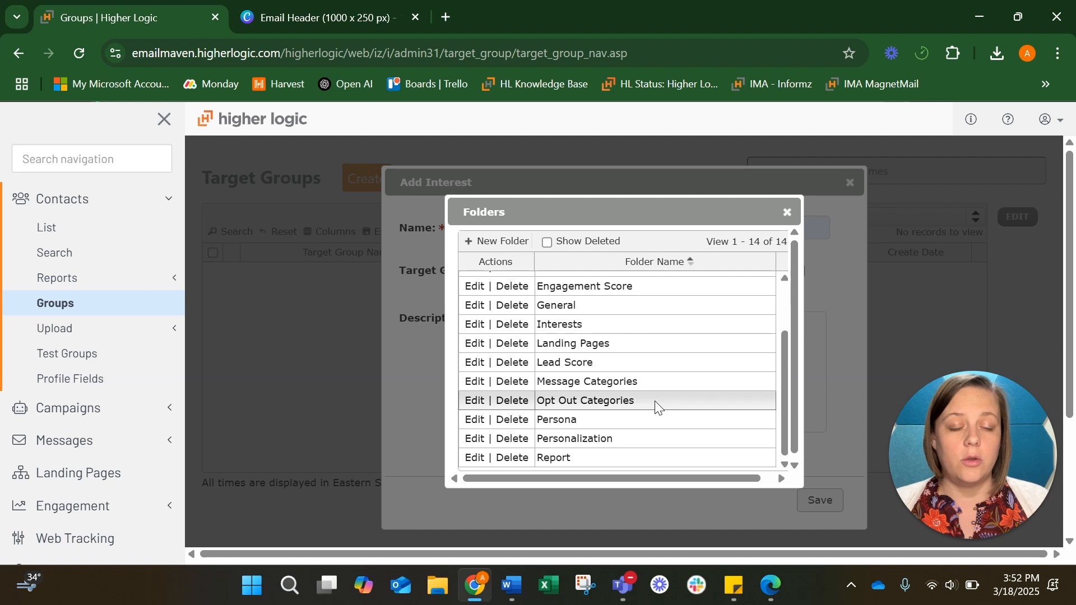
click(786, 213)
click(779, 297)
click(708, 273)
scroll(680, 358, down, 1)
scroll(680, 361, down, 1)
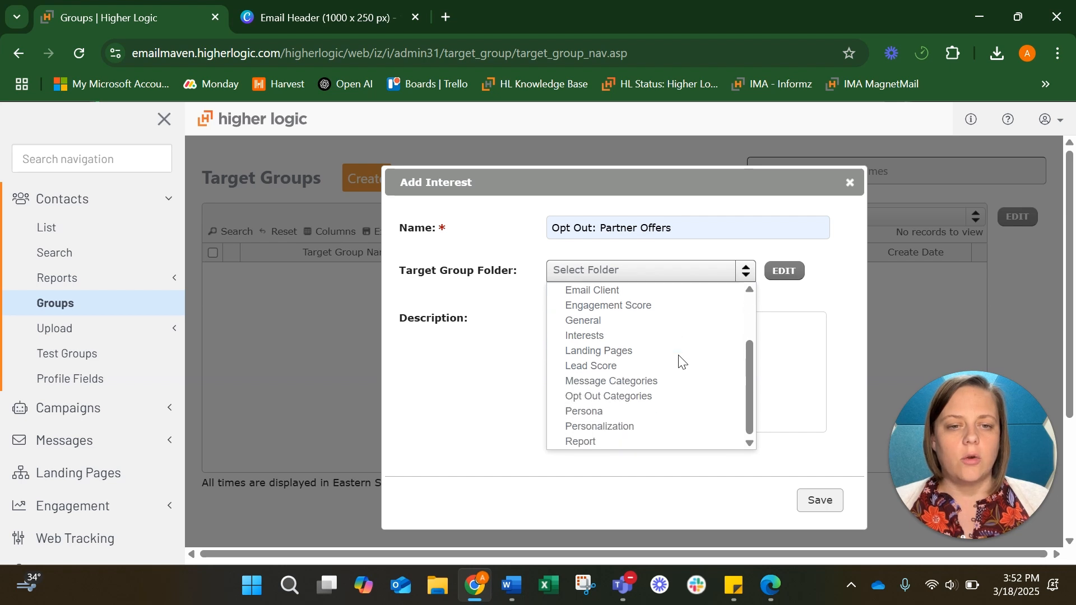
click(639, 395)
click(646, 361)
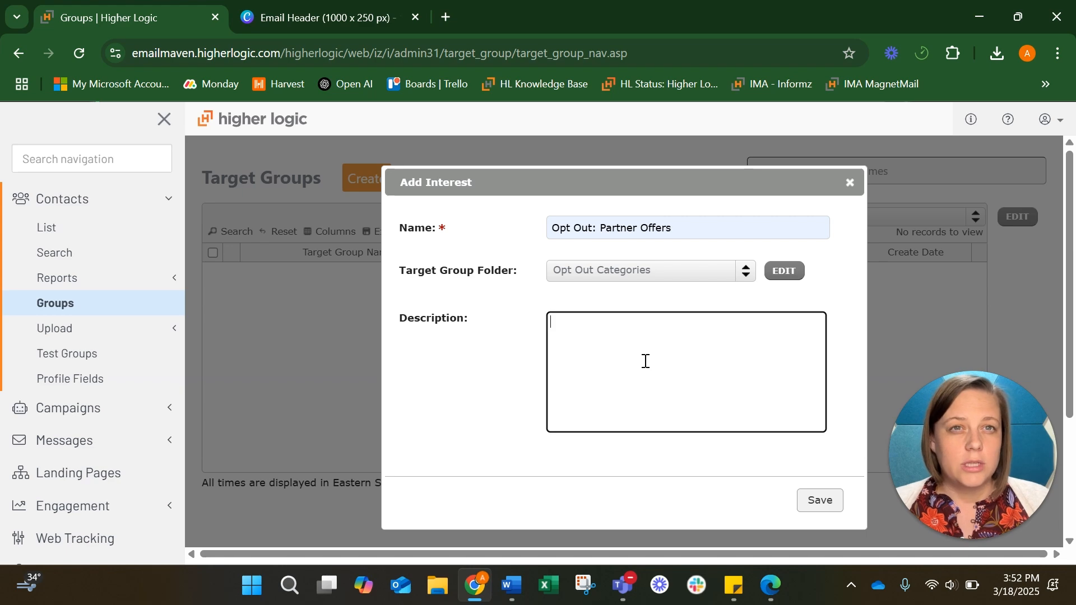
click(817, 502)
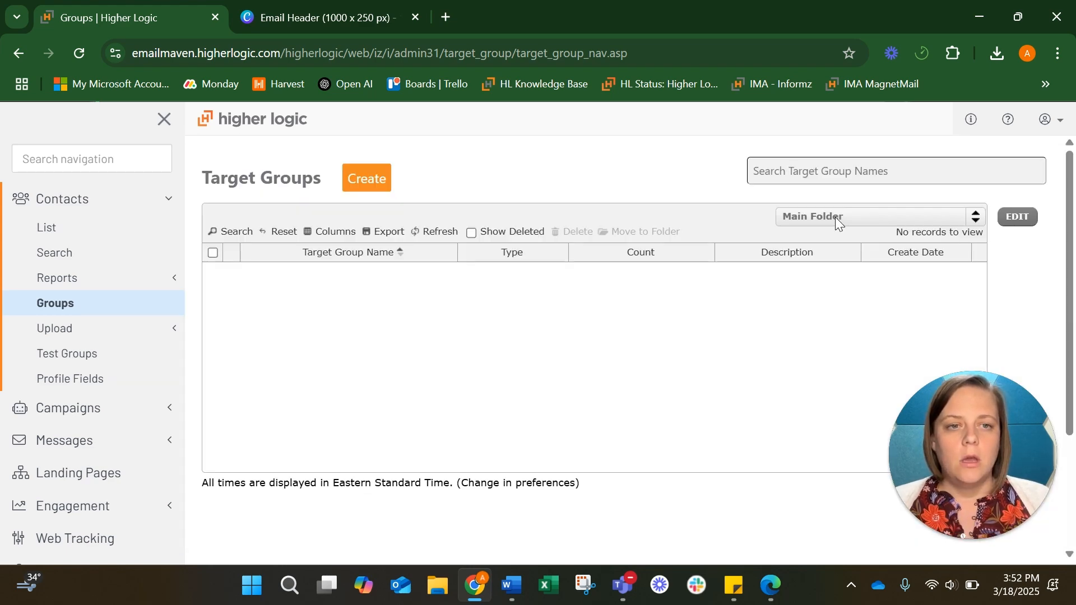
Show the target groups stored in the Opt Out Categories folder
click(835, 217)
scroll(830, 296, down, 1)
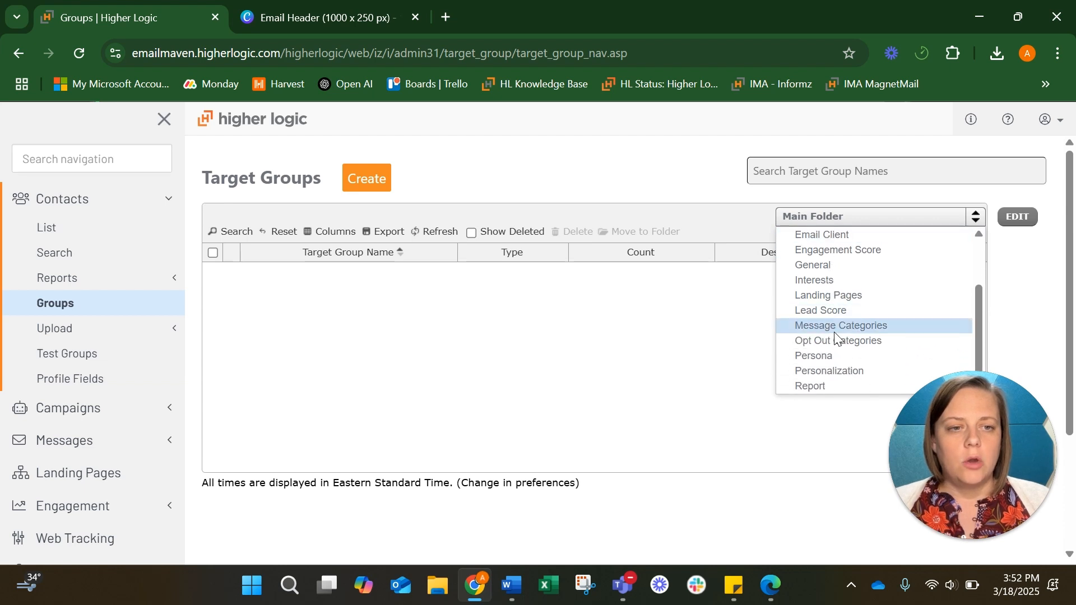
click(834, 338)
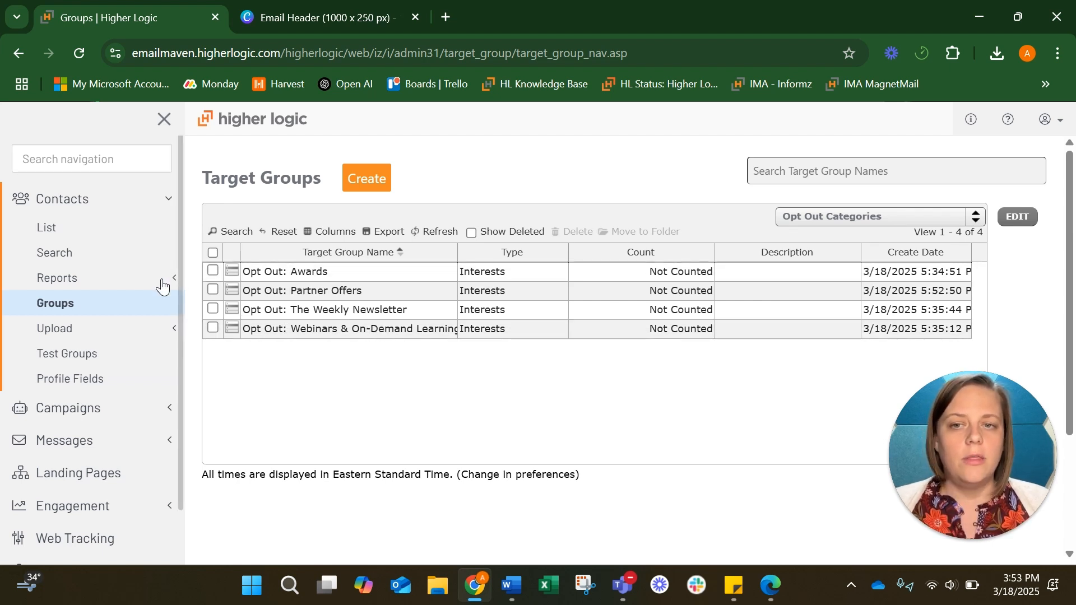
Create a landing page from the first Form design, the plain one with title, subtitle and email field
scroll(87, 255, down, 1)
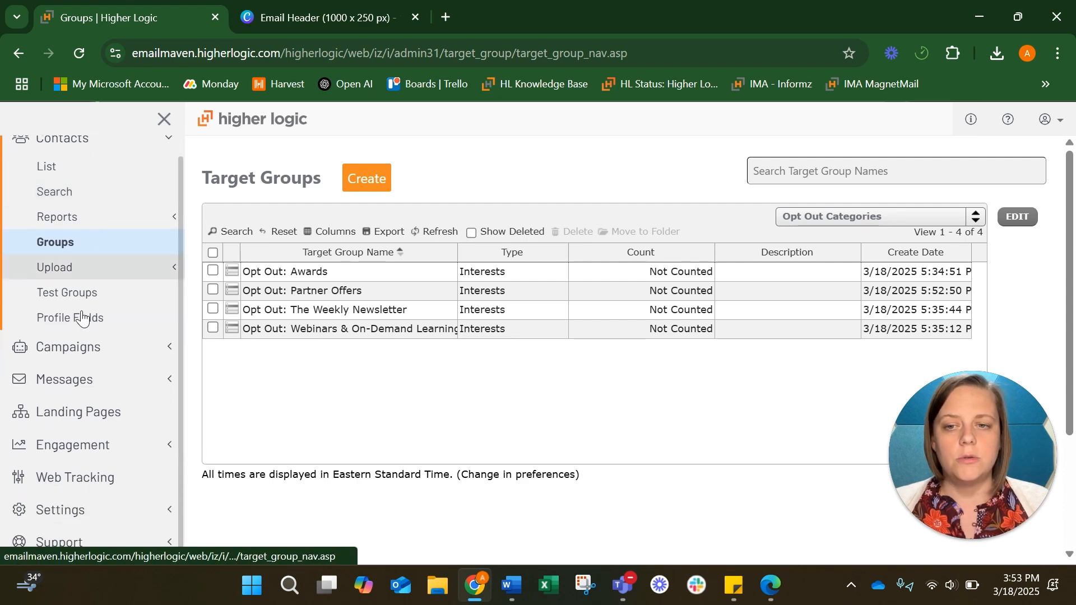
click(98, 411)
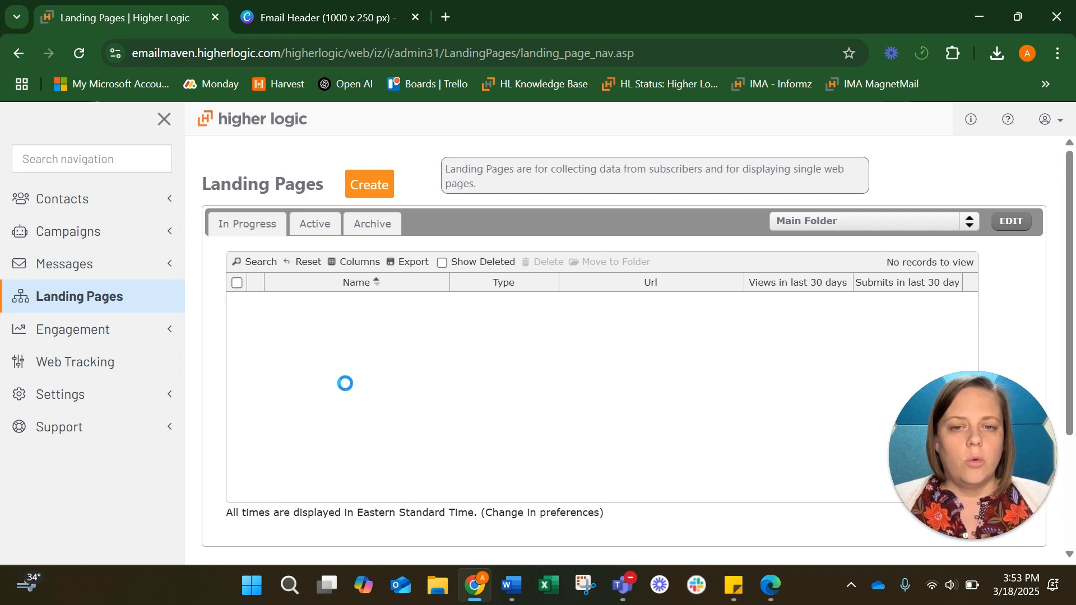
click(365, 190)
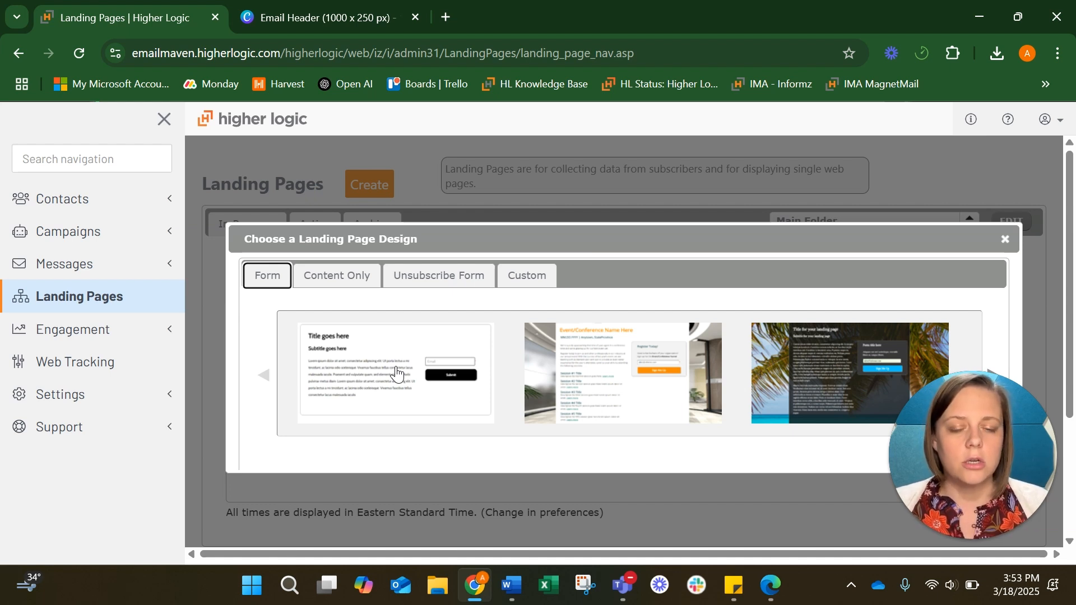
click(380, 372)
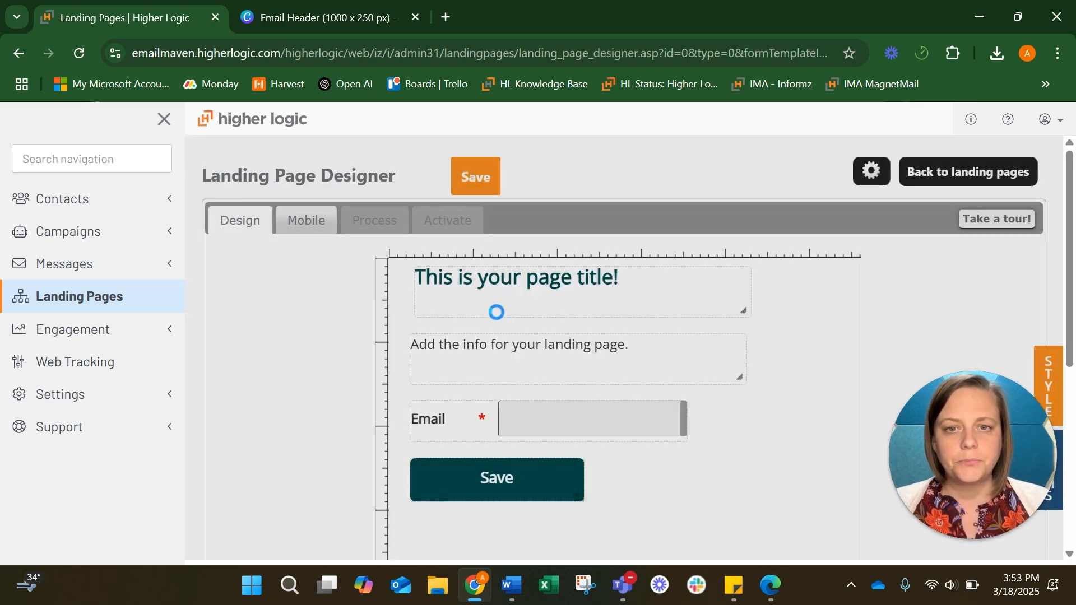
Widen the landing page canvas and try to extend its lower edge
scroll(497, 312, down, 1)
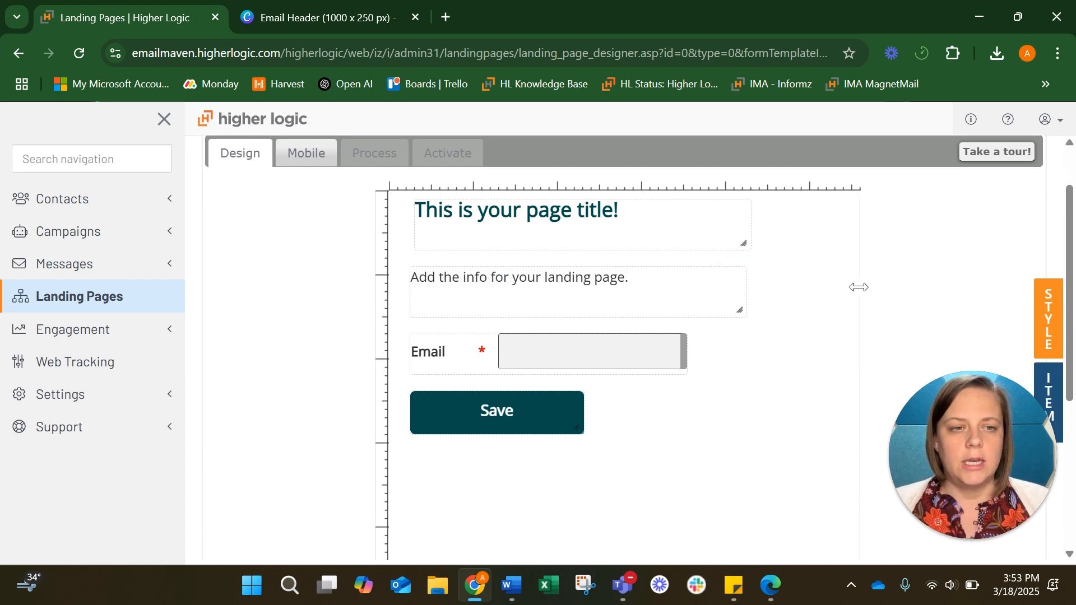
drag(860, 287, 1015, 281)
scroll(821, 327, down, 4)
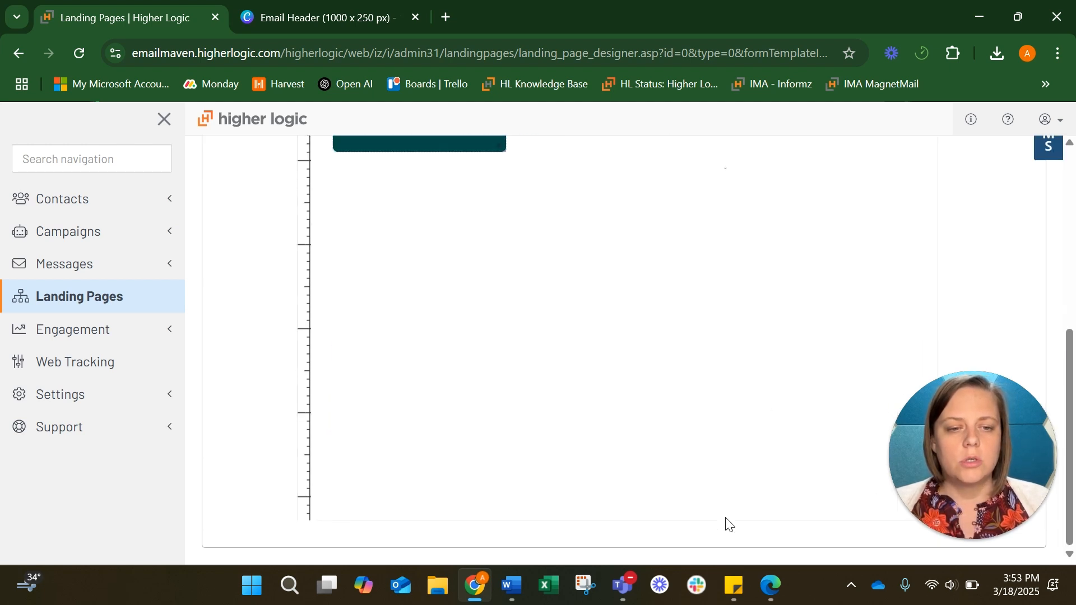
drag(728, 521, 709, 548)
scroll(605, 423, up, 3)
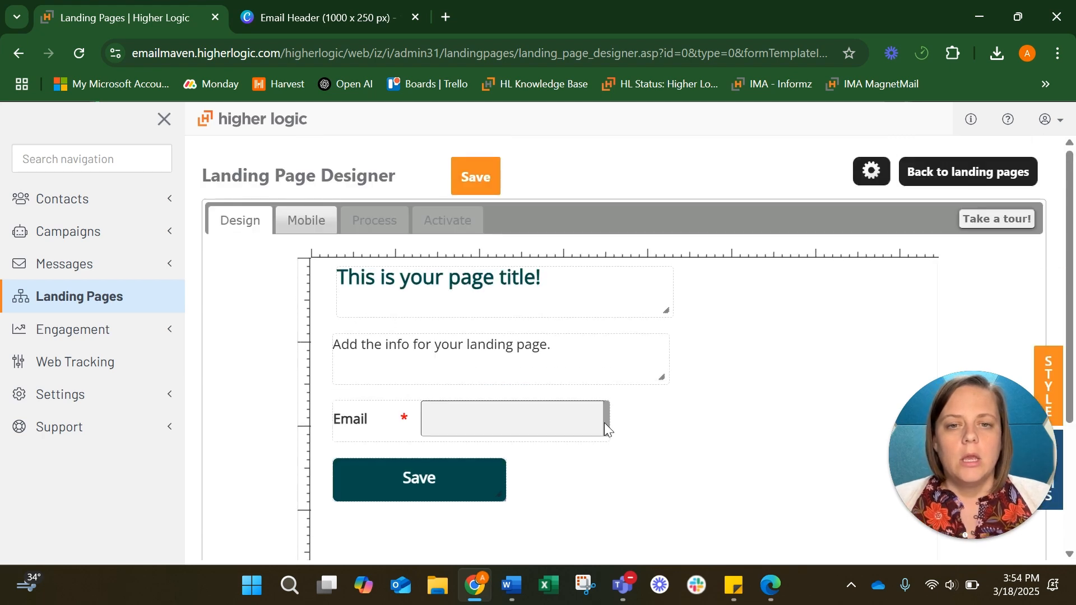
Move the Save button, Email field, info text and page title down to leave room for a header above them
scroll(605, 422, down, 1)
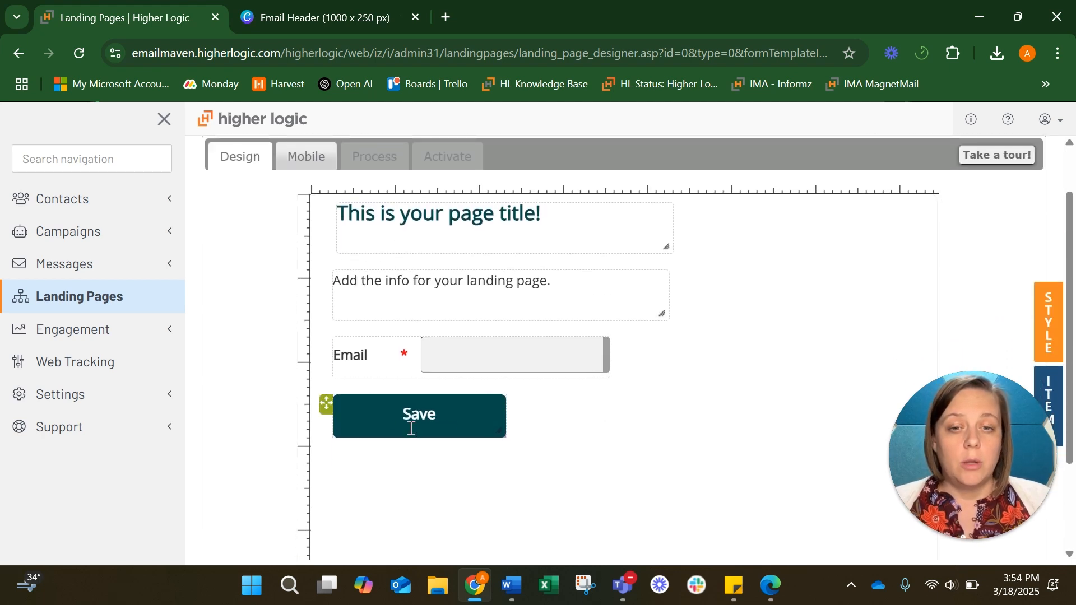
click(328, 403)
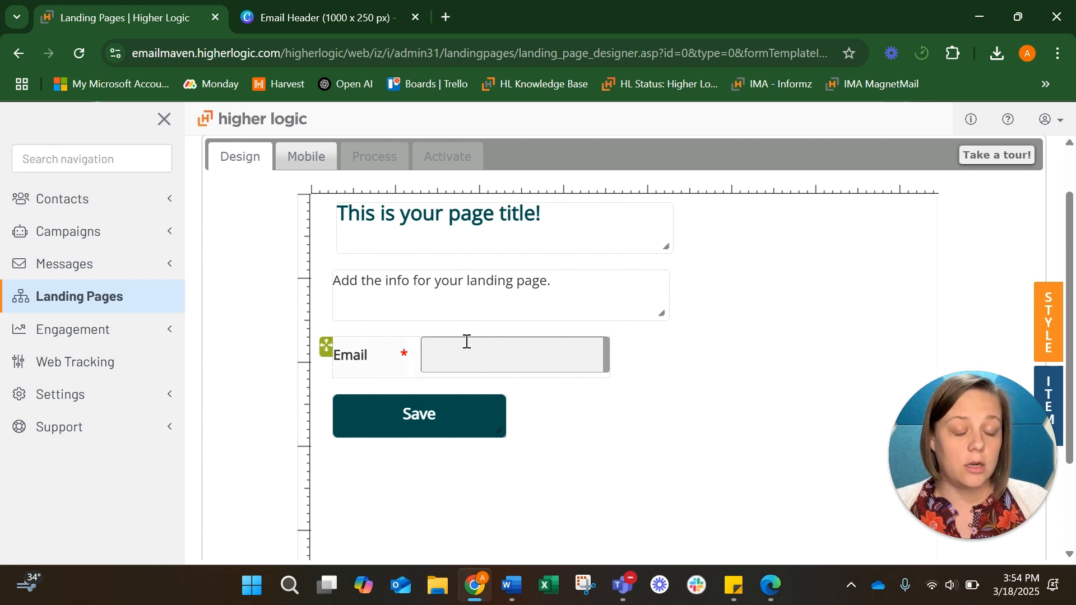
drag(325, 402, 320, 552)
drag(327, 312, 318, 491)
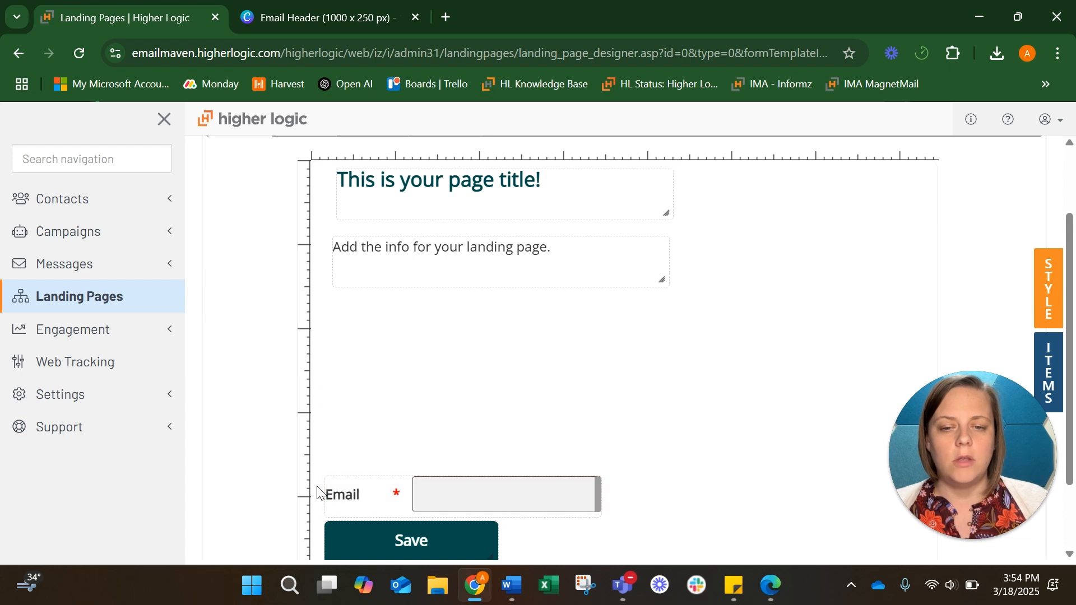
drag(325, 245, 317, 357)
drag(329, 178, 317, 300)
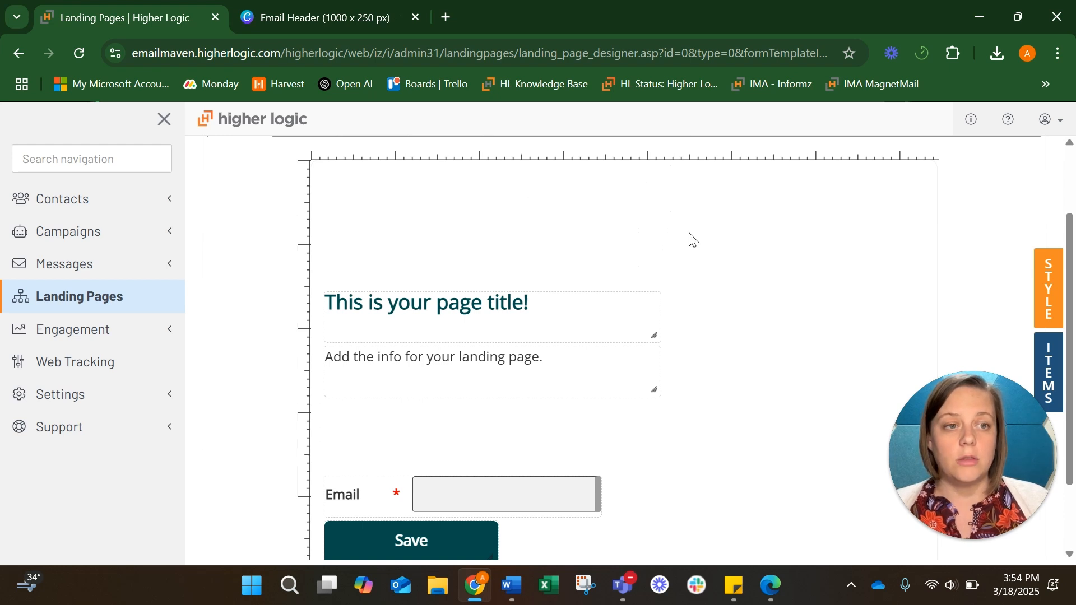
Insert the Email Header image from the asset files into the landing page
scroll(691, 234, up, 1)
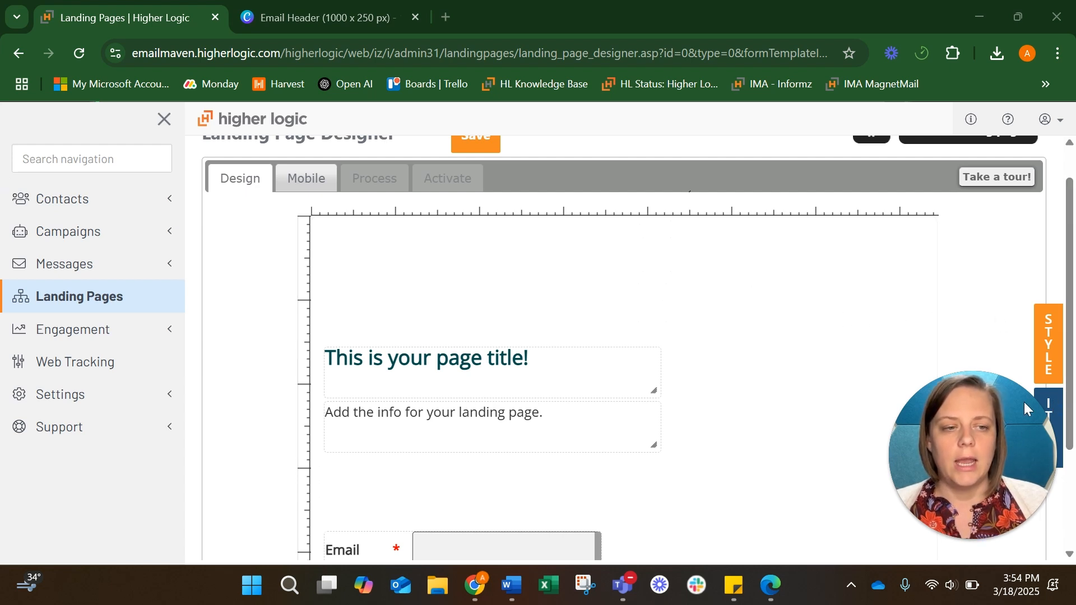
click(1050, 418)
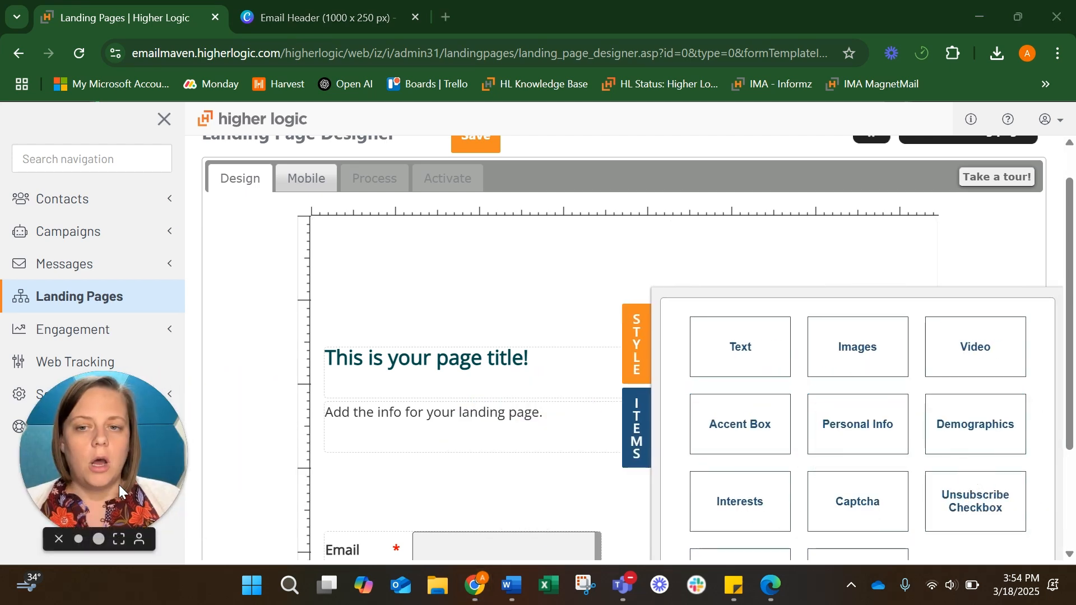
scroll(1034, 373, down, 1)
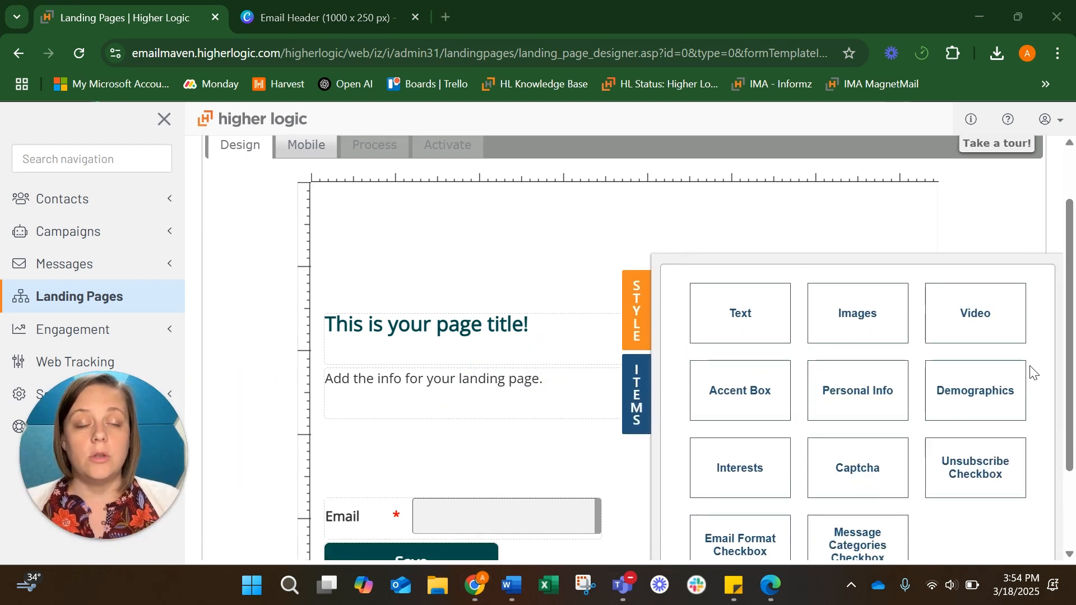
click(861, 320)
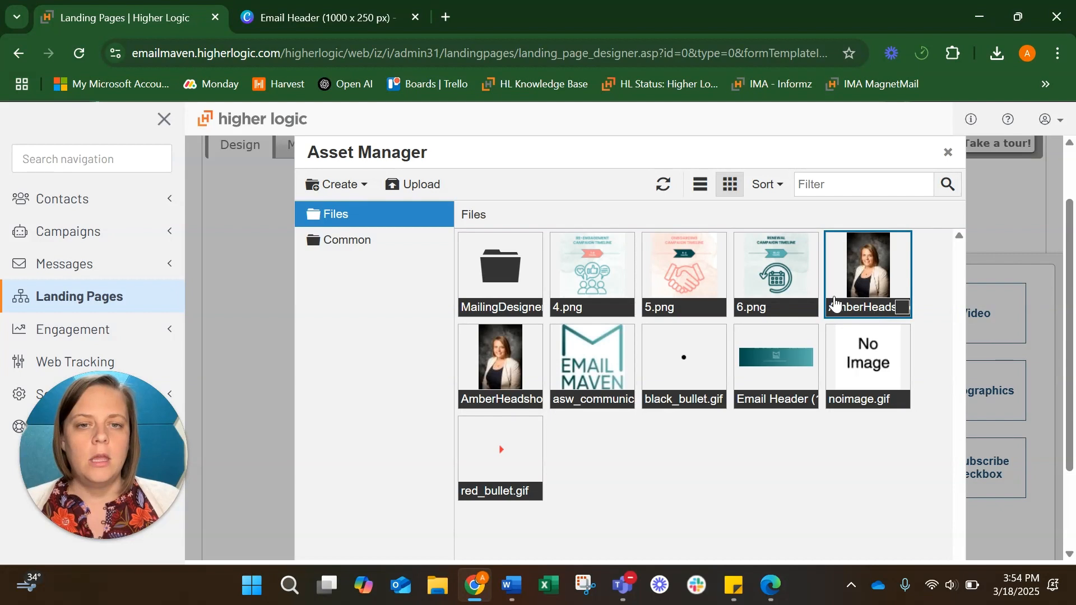
double_click(794, 373)
Shrink the inserted header image to roughly three quarters of its width, keeping its proportions
scroll(783, 254, down, 4)
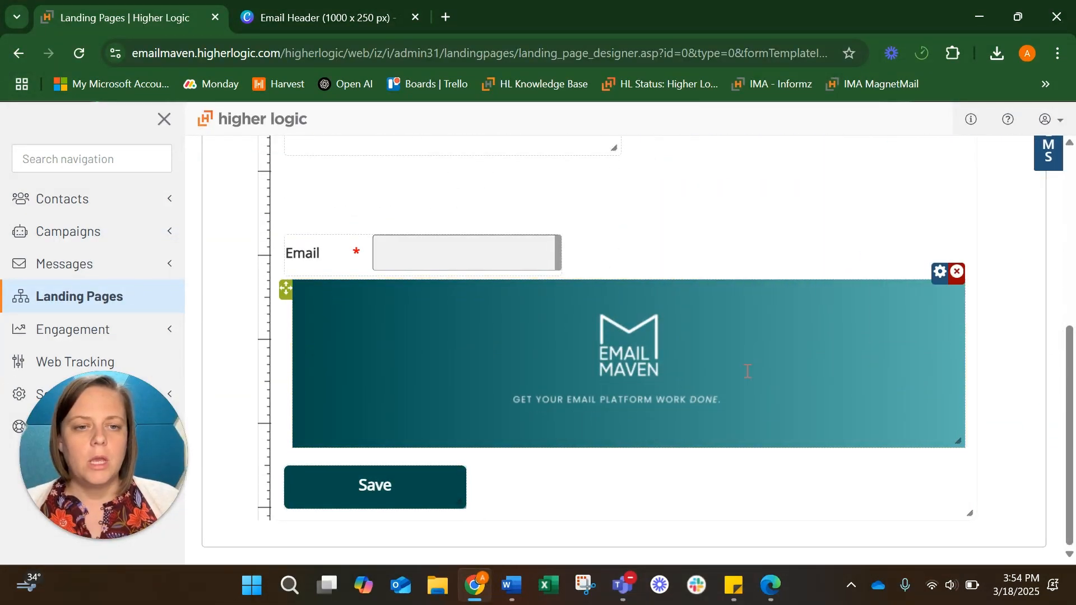
scroll(748, 371, up, 1)
scroll(748, 370, up, 1)
scroll(747, 371, down, 2)
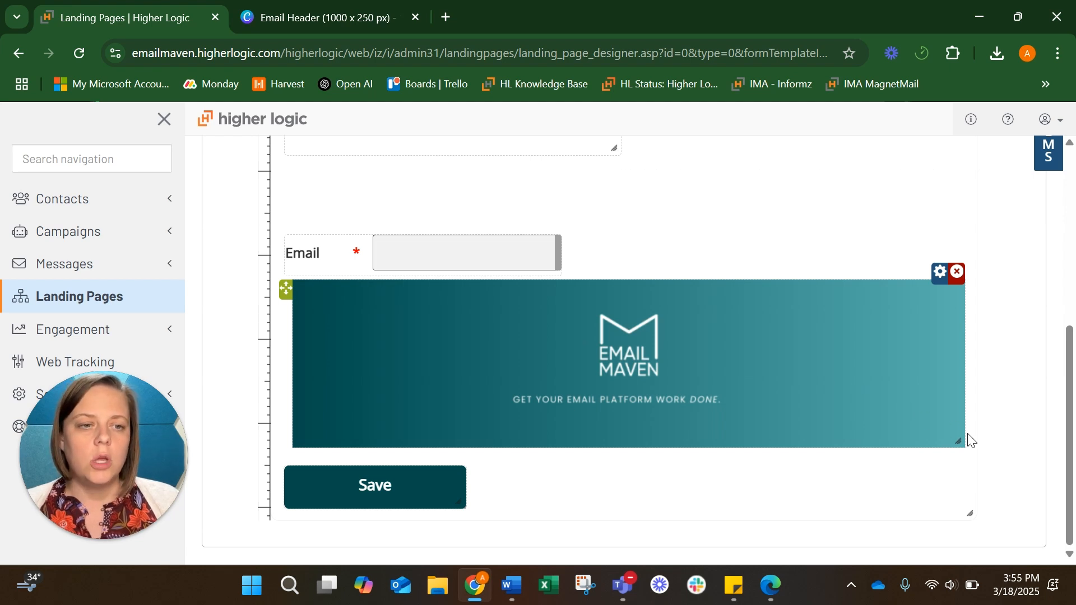
drag(958, 438, 866, 399)
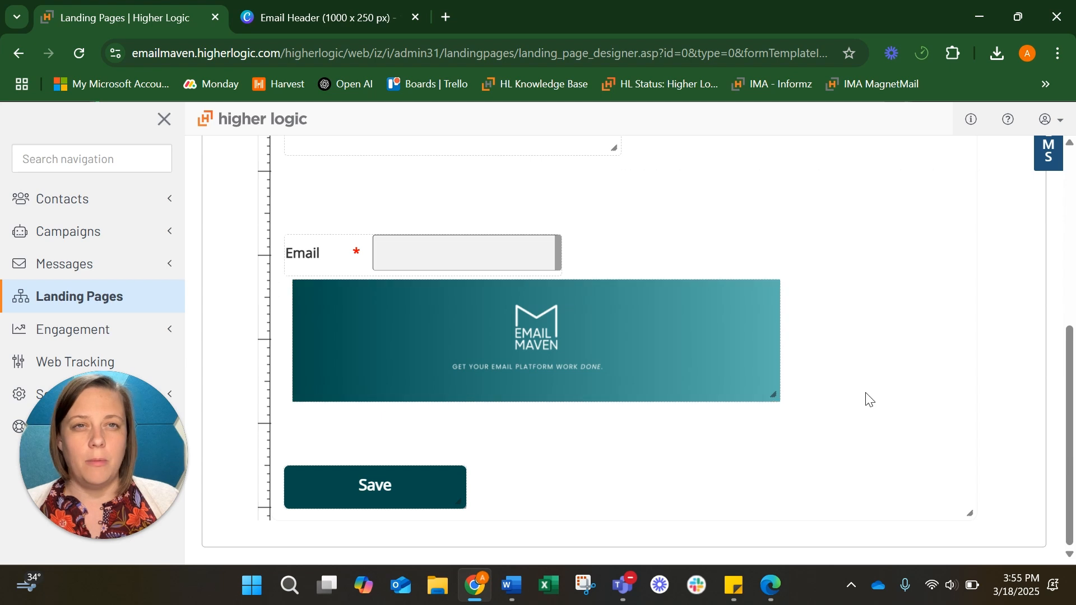
Move the header image from beside the Save button to the top of the landing page canvas
scroll(644, 376, up, 3)
scroll(646, 374, up, 2)
scroll(646, 375, down, 2)
scroll(384, 183, up, 1)
scroll(384, 184, down, 1)
mouse_move(286, 491)
drag(285, 491, 303, 137)
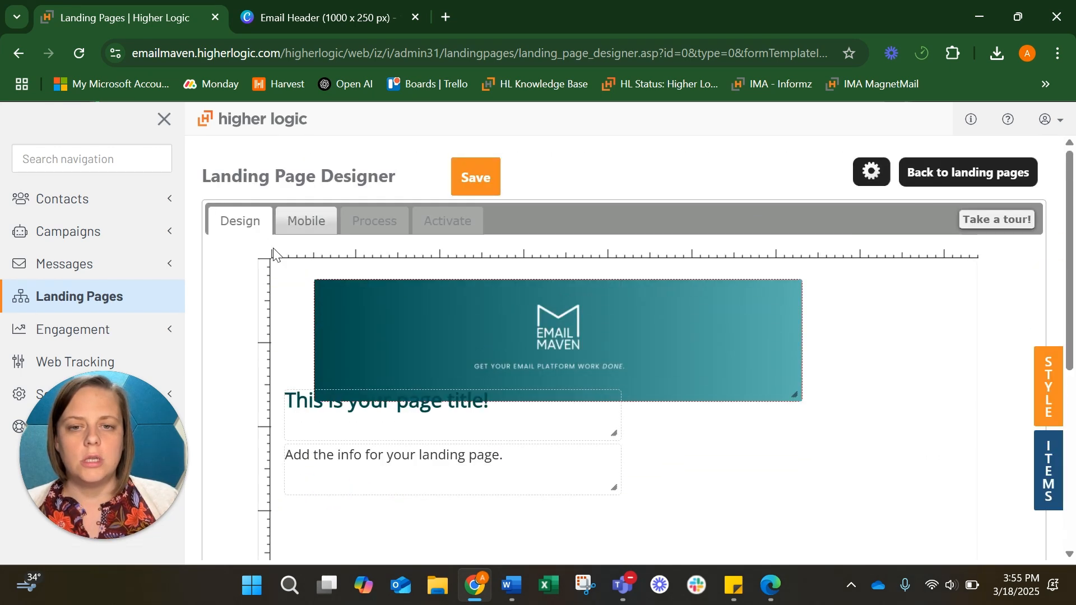
Move the header image toward the upper-left corner of the canvas and shift the info text and page title down below it
drag(242, 310, 278, 270)
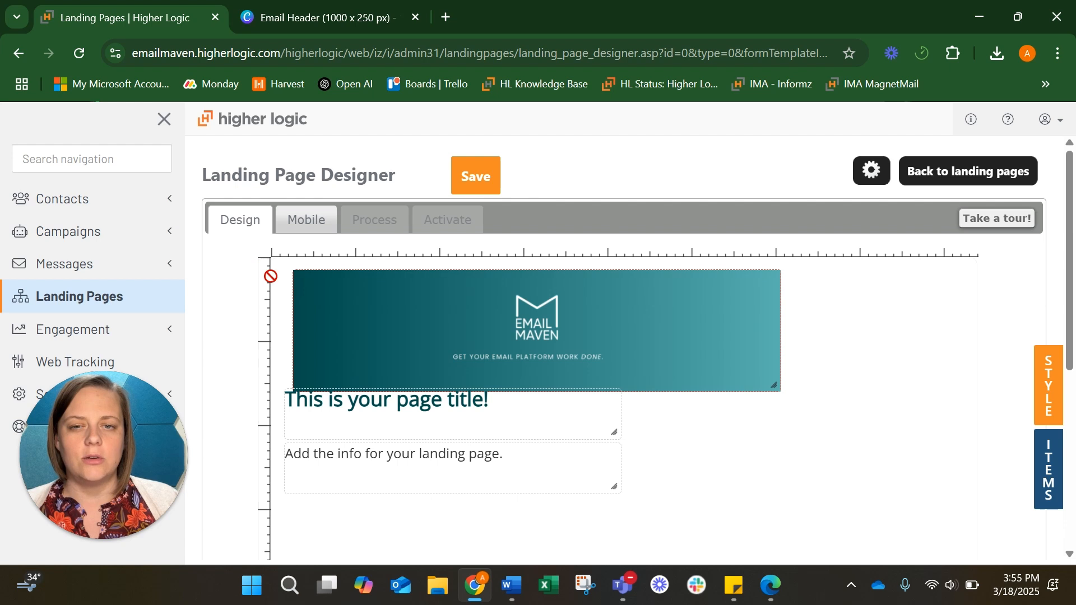
scroll(270, 280, down, 1)
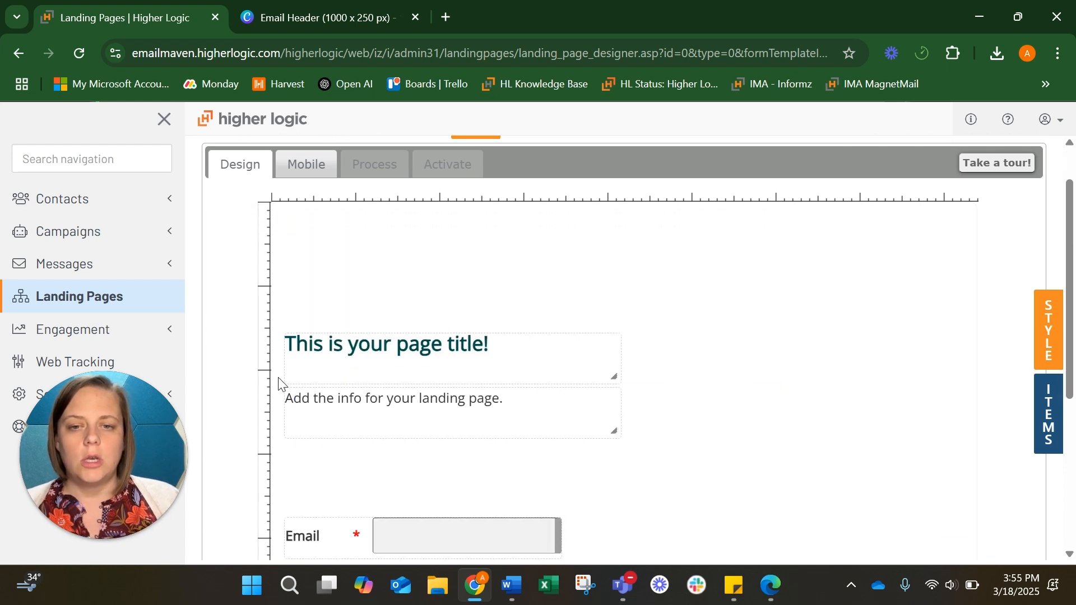
mouse_move(289, 394)
drag(278, 397, 276, 447)
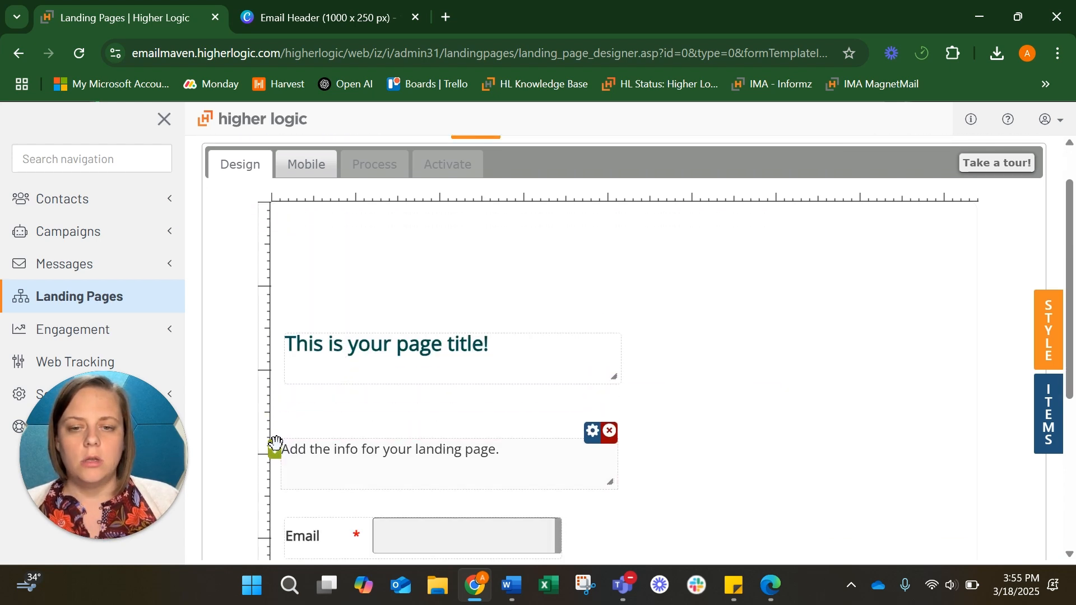
mouse_move(282, 337)
drag(282, 337, 319, 143)
Align the header image with the left edge of the text blocks and shrink it slightly, keeping its proportions
mouse_move(284, 375)
scroll(397, 361, down, 3)
mouse_move(384, 389)
scroll(291, 179, up, 2)
mouse_move(321, 278)
drag(321, 279, 288, 275)
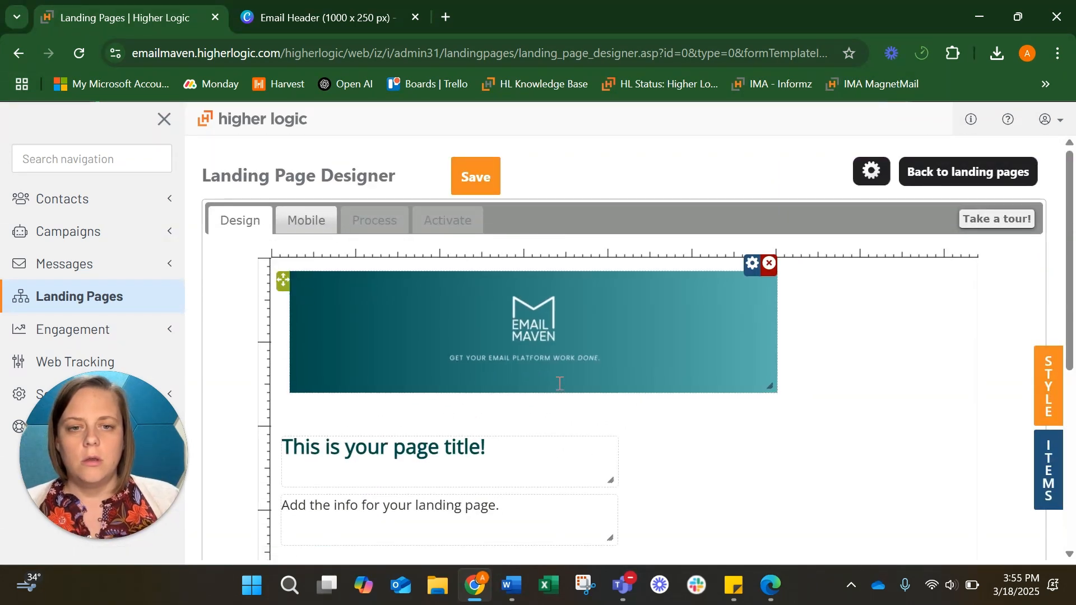
drag(769, 386, 724, 374)
Switch to Word and paste the prepared landing page copy into the document
scroll(445, 429, down, 2)
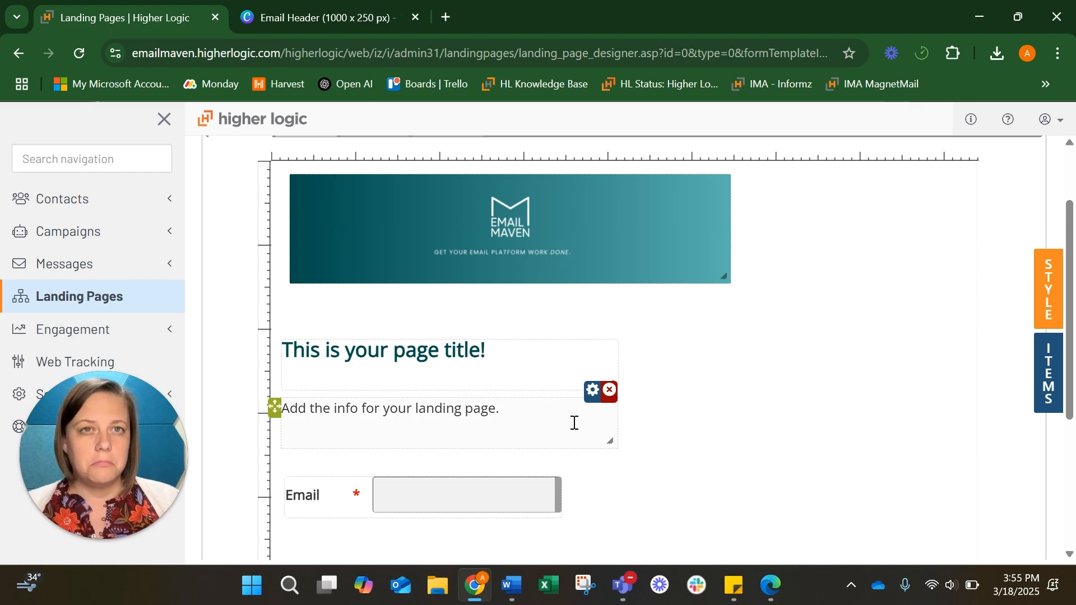
scroll(804, 408, down, 1)
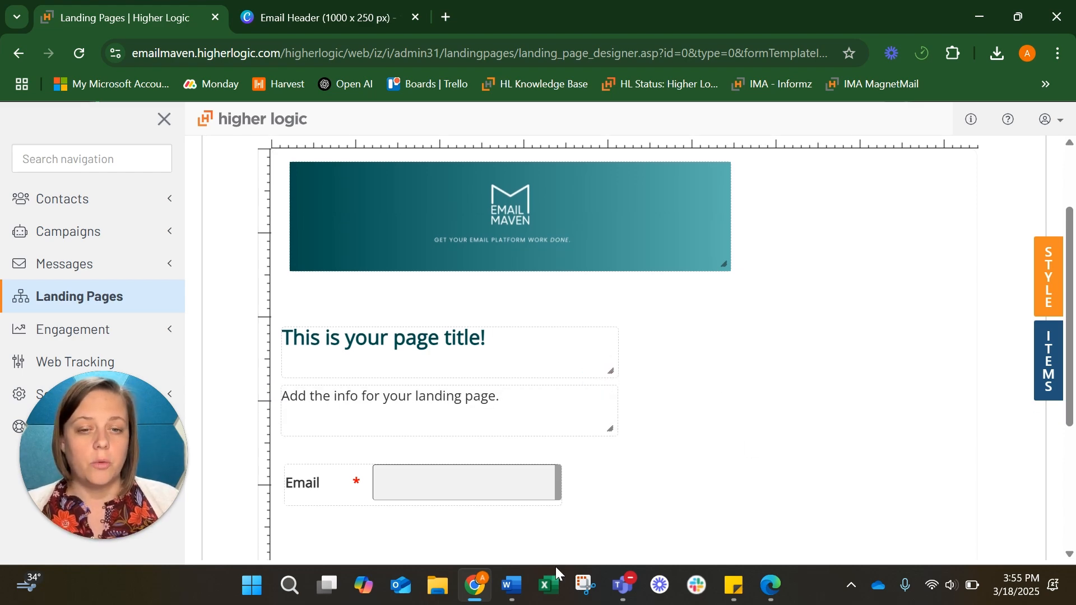
click(507, 591)
scroll(610, 320, down, 1)
key(ctrl+v)
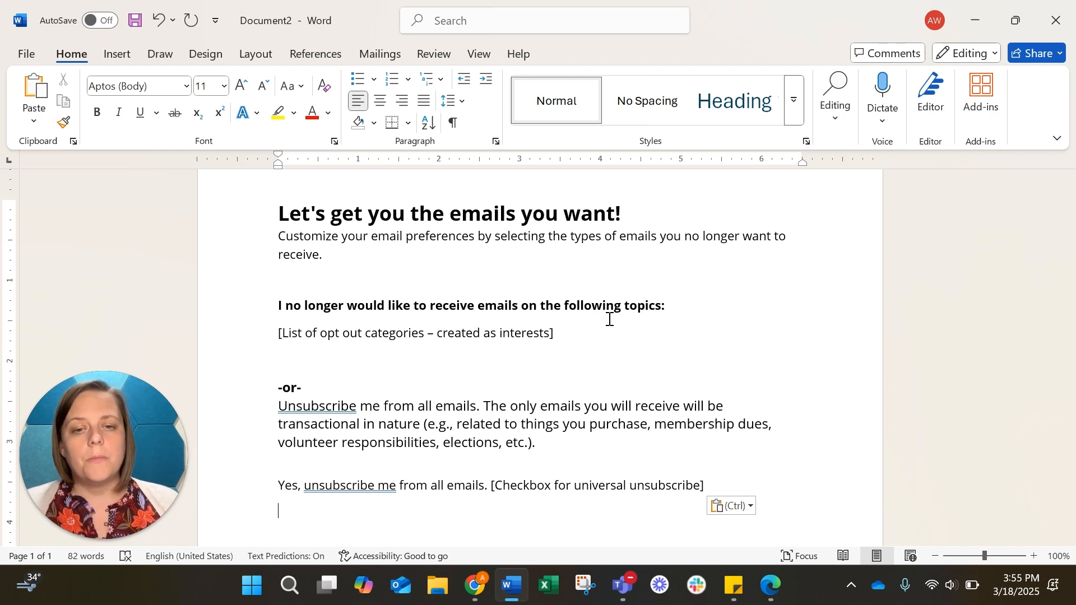
Copy the heading "Let's get you the emails you want!" from Word and replace the landing page's title placeholder with it
drag(280, 214, 302, 220)
key(ctrl+c)
click(619, 213)
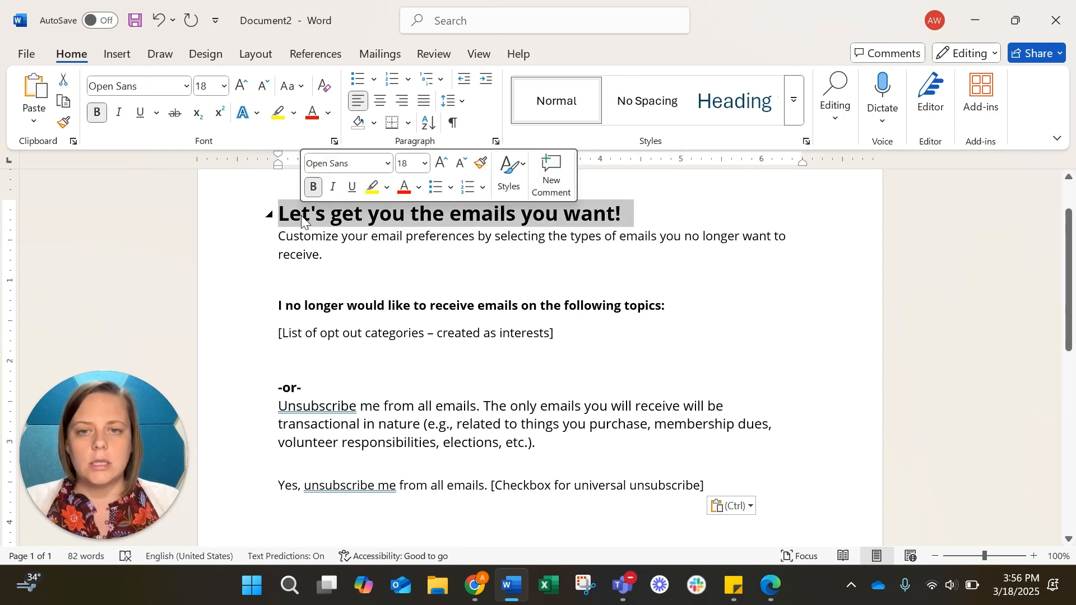
click(975, 20)
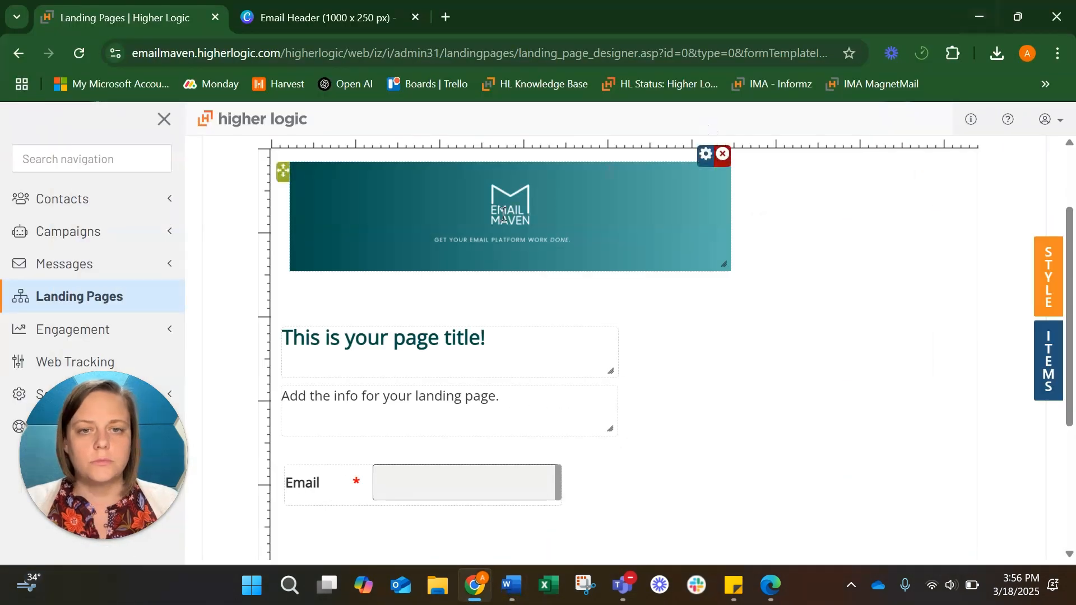
click(387, 335)
triple_click(389, 335)
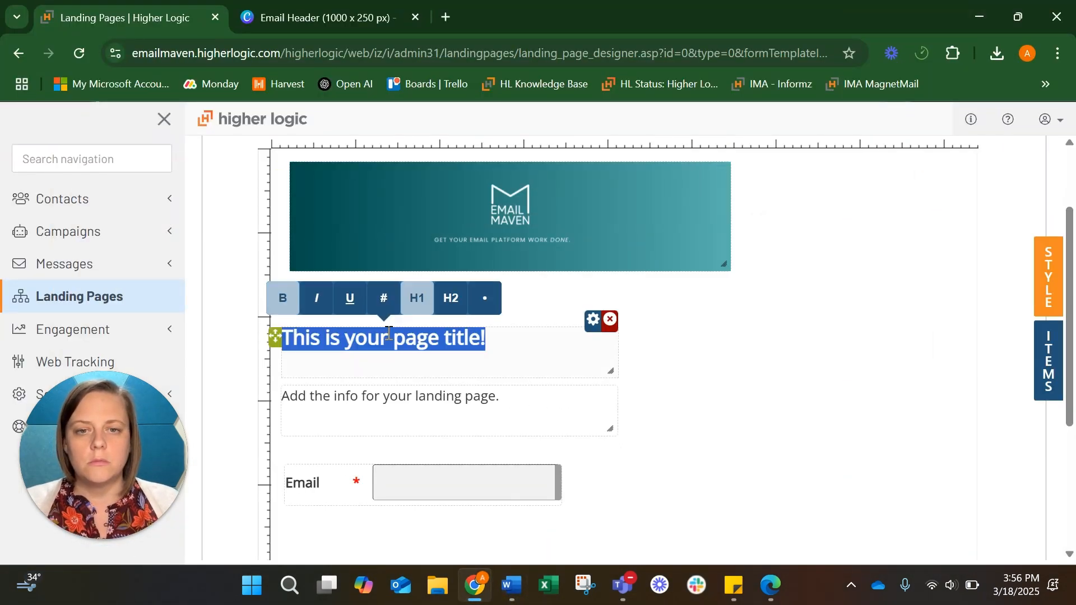
key(ctrl+v)
click(667, 368)
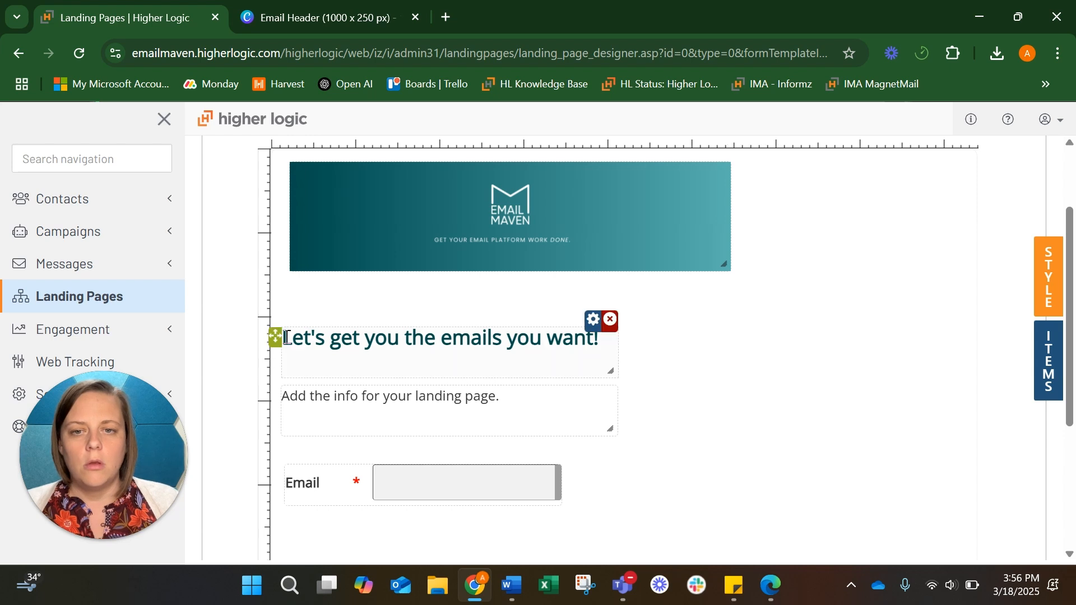
Move the page title directly under the header image, shorten its text box, and move the info text right below it
drag(275, 337, 282, 286)
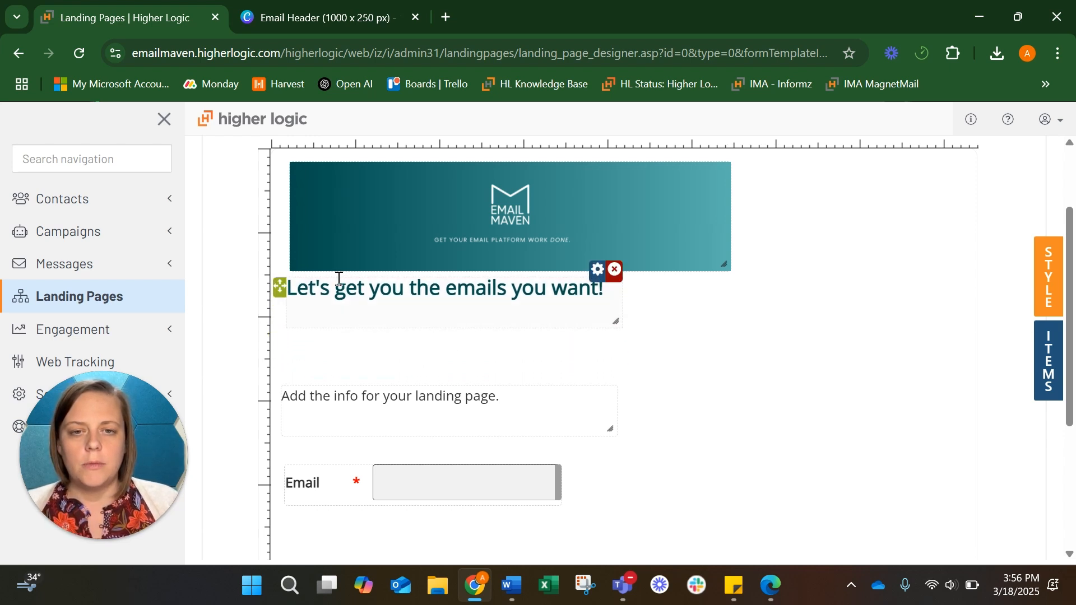
drag(351, 327, 352, 309)
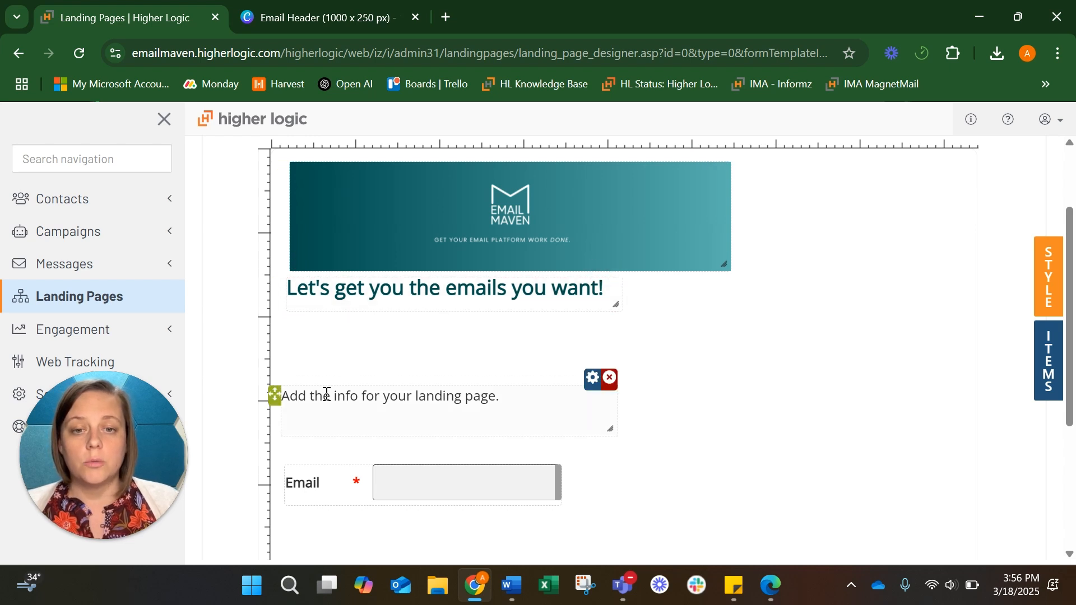
drag(276, 392, 278, 320)
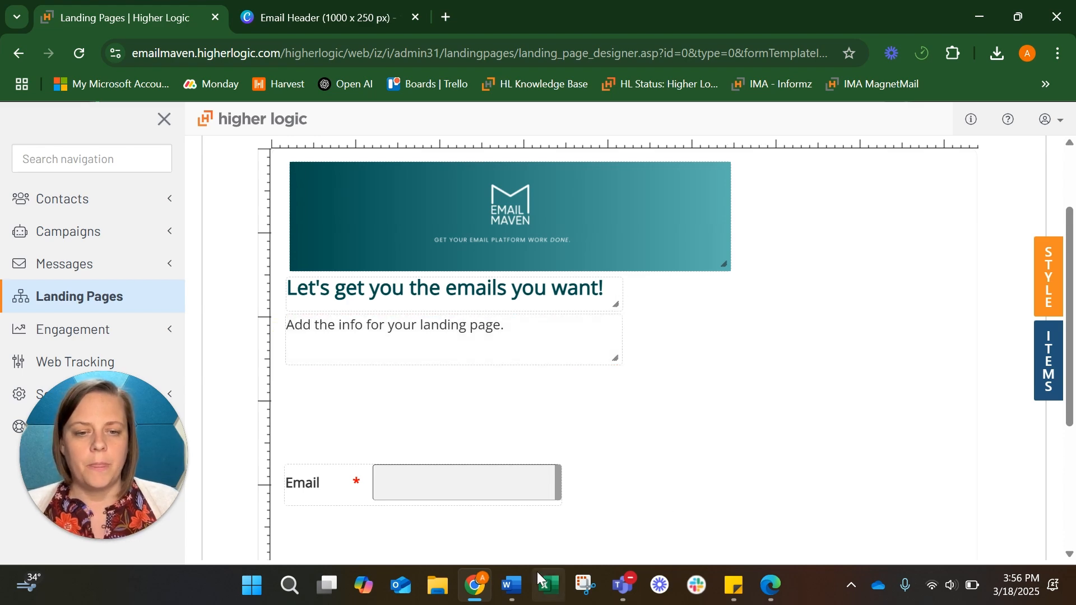
Replace the info placeholder with the "Customize your email preferences" sentence copied from Word, and widen its text box slightly
click(511, 586)
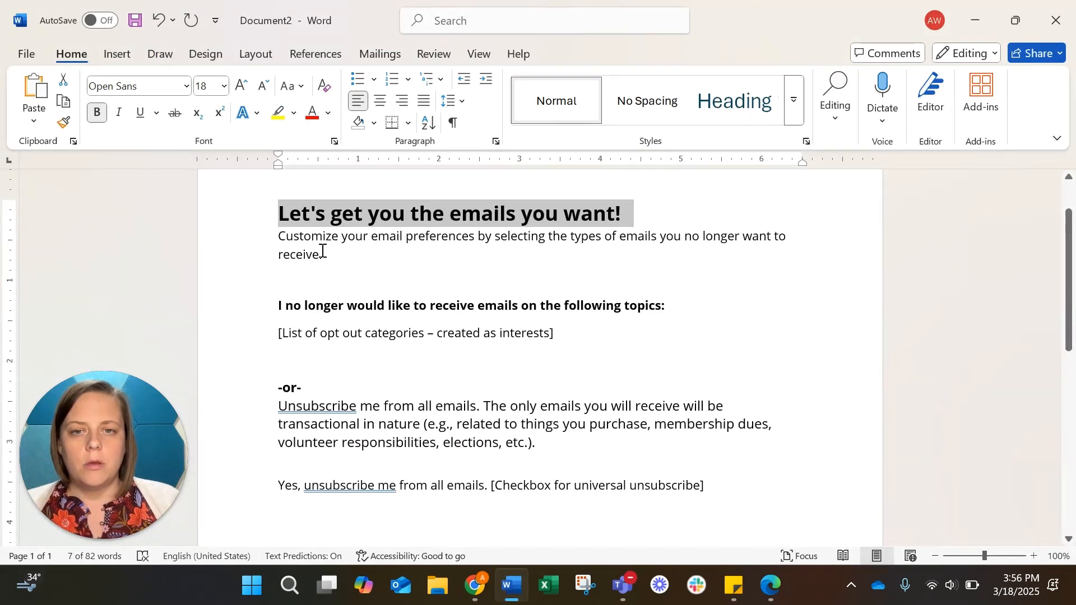
double_click(268, 233)
key(ctrl+c)
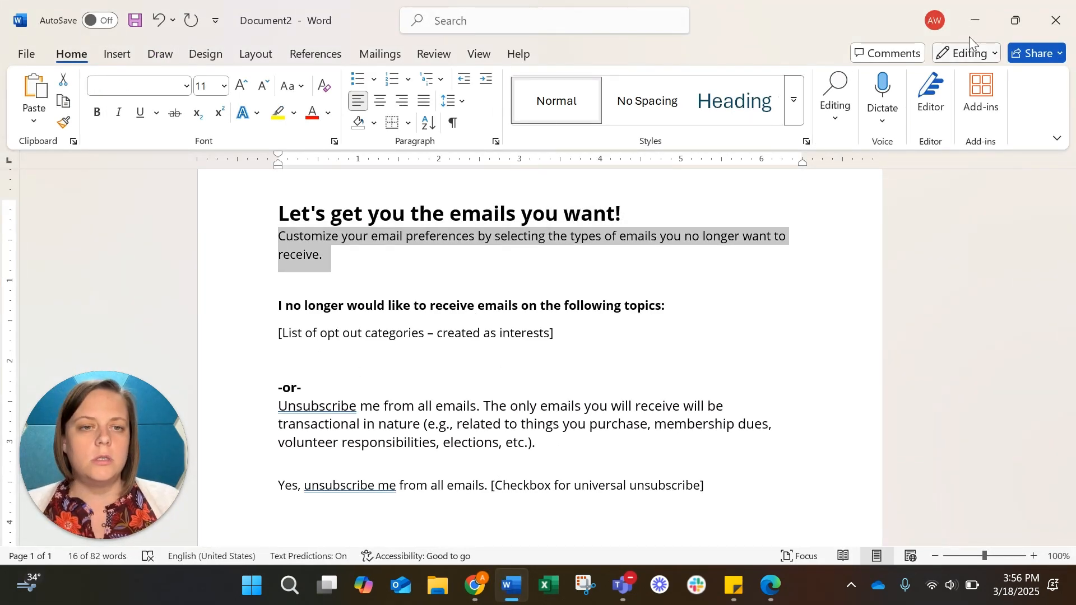
click(975, 20)
triple_click(394, 325)
key(ctrl+v)
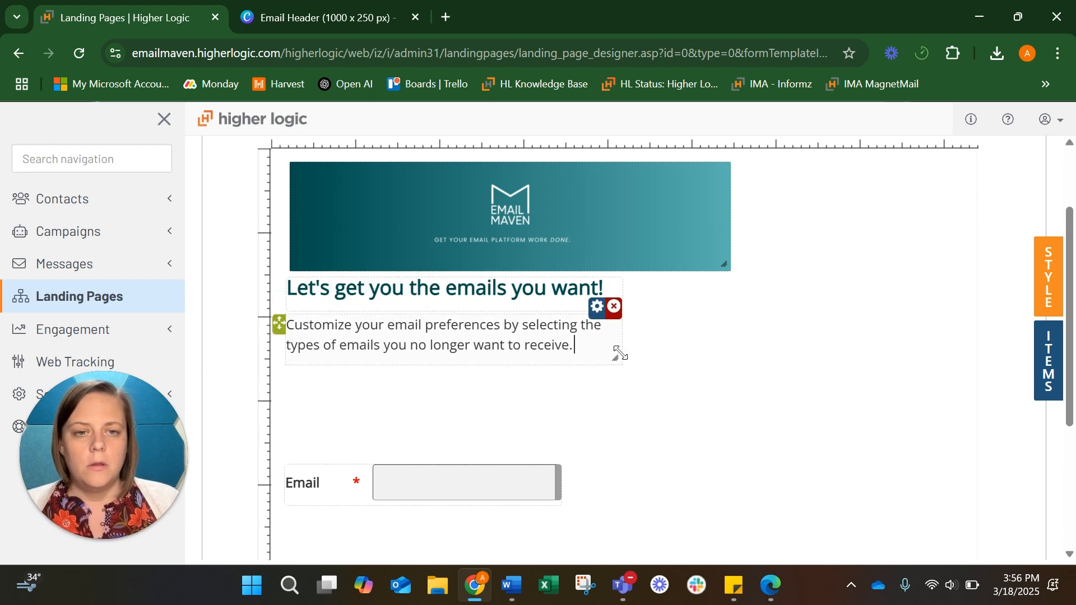
mouse_move(619, 351)
mouse_down()
mouse_move(676, 343)
mouse_move(638, 344)
mouse_up()
click(581, 405)
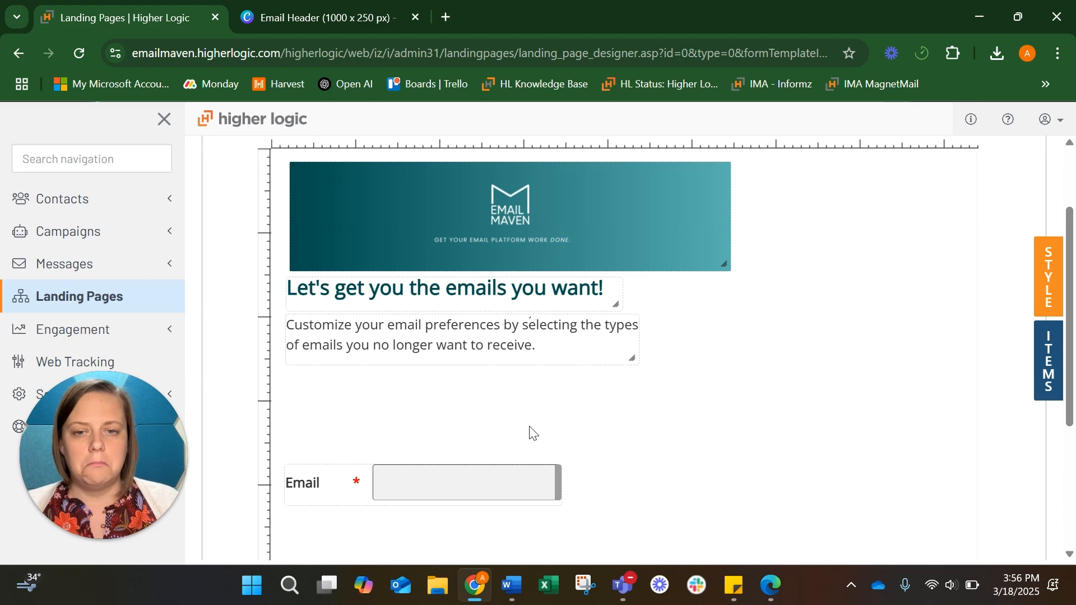
Move the Email field further down the canvas to leave room below the info text
scroll(530, 434, down, 4)
mouse_move(278, 243)
drag(280, 244, 273, 362)
scroll(499, 343, up, 3)
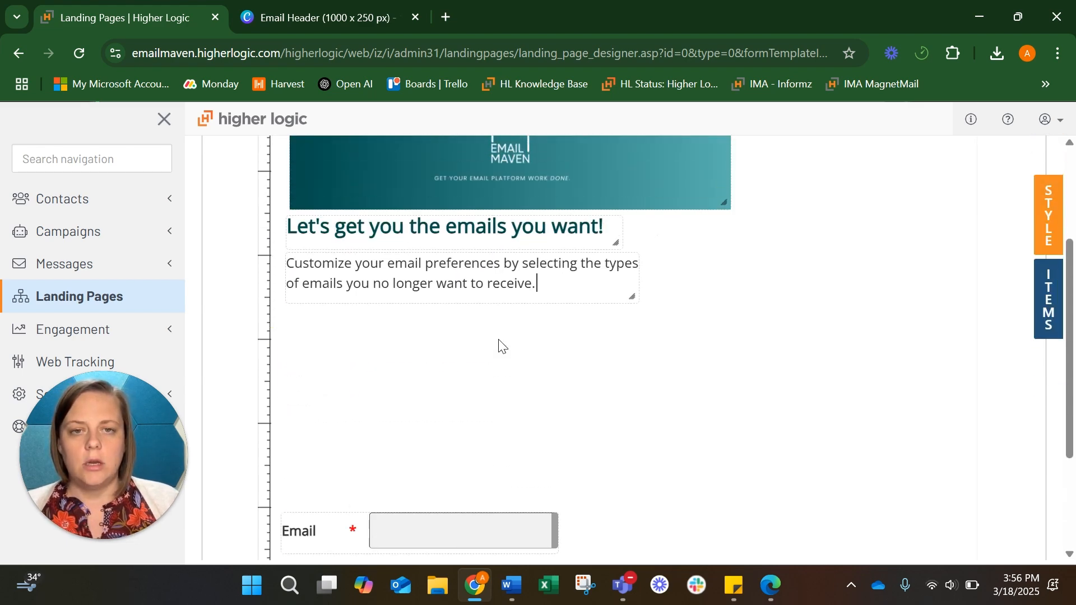
Check the next section of the Word copy, start an Interests item in the landing page designer, and select "Opt Out: Webinars & On-Demand Learning"
click(507, 600)
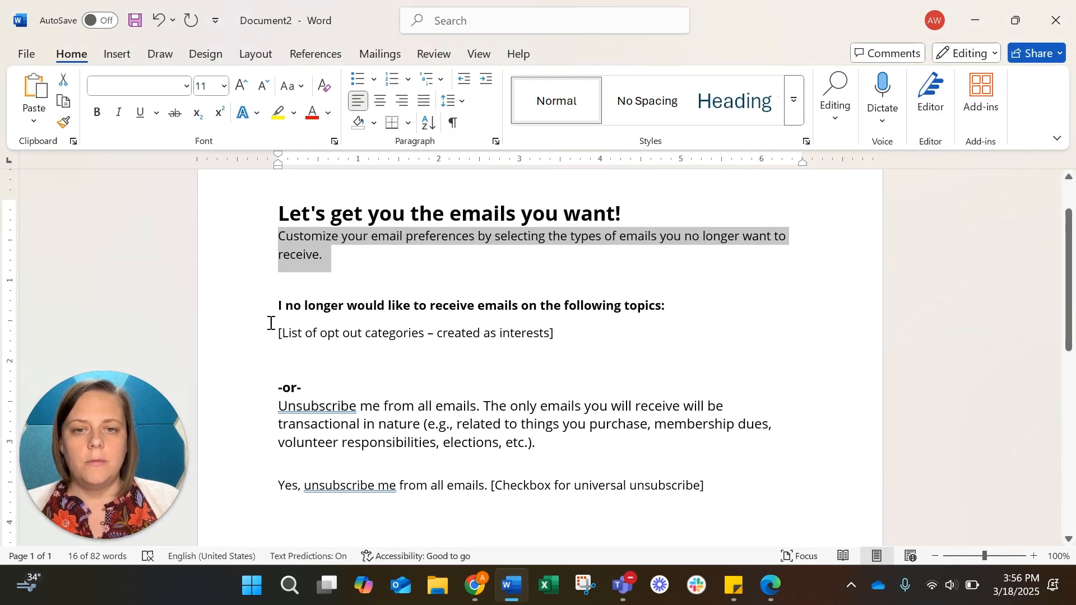
click(974, 22)
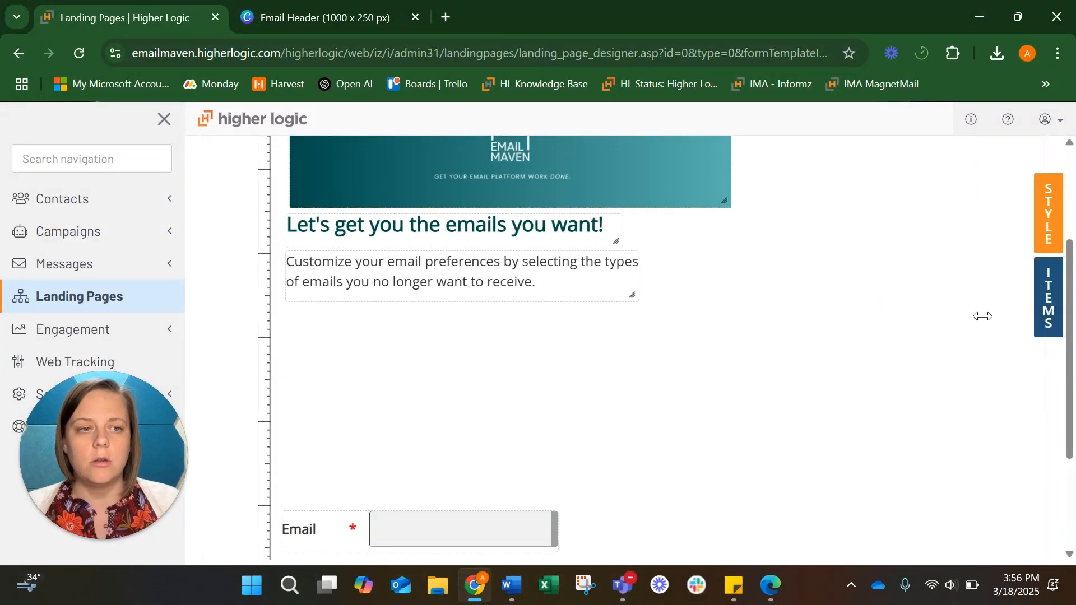
click(1048, 308)
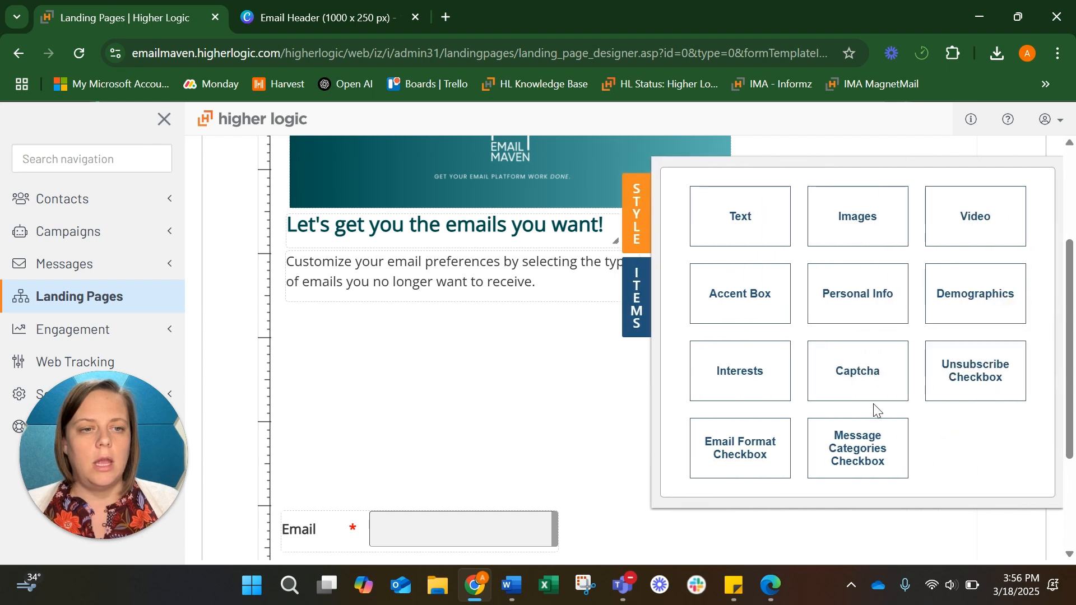
click(730, 370)
click(779, 226)
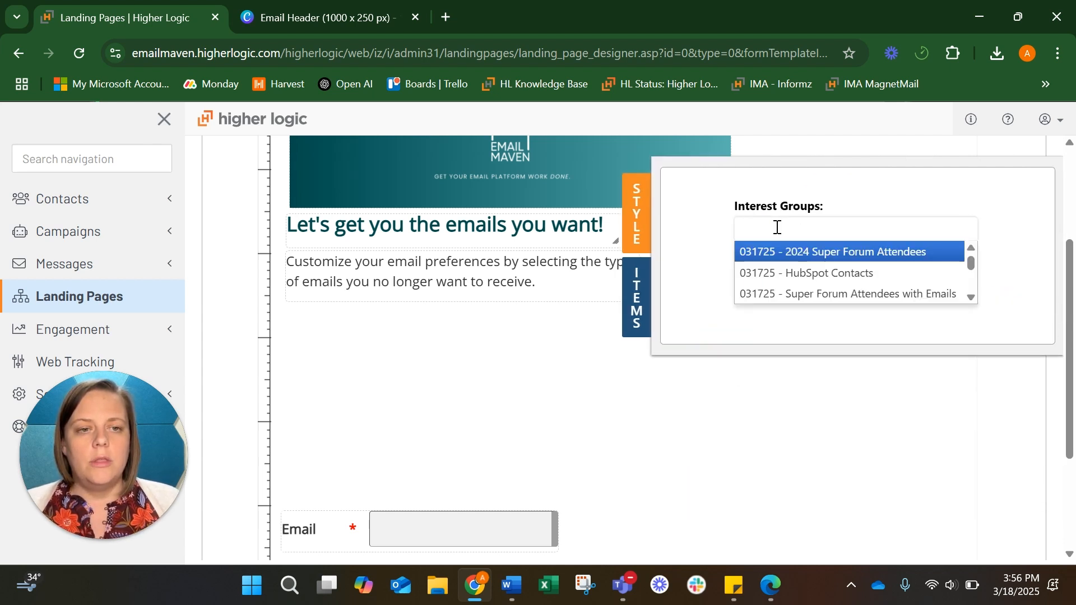
text(opt)
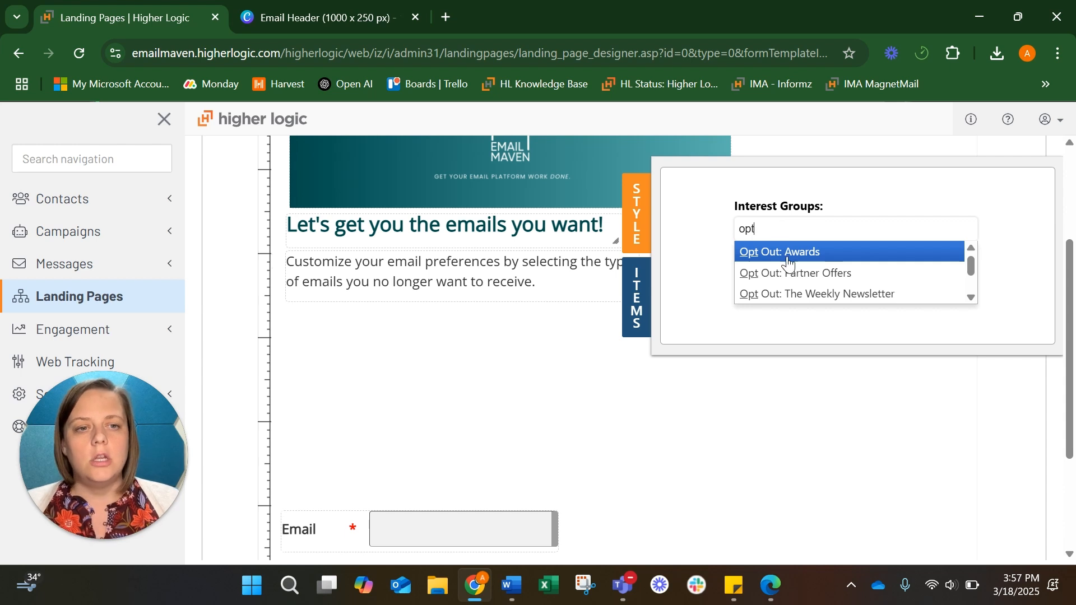
scroll(785, 261, down, 2)
scroll(787, 262, up, 2)
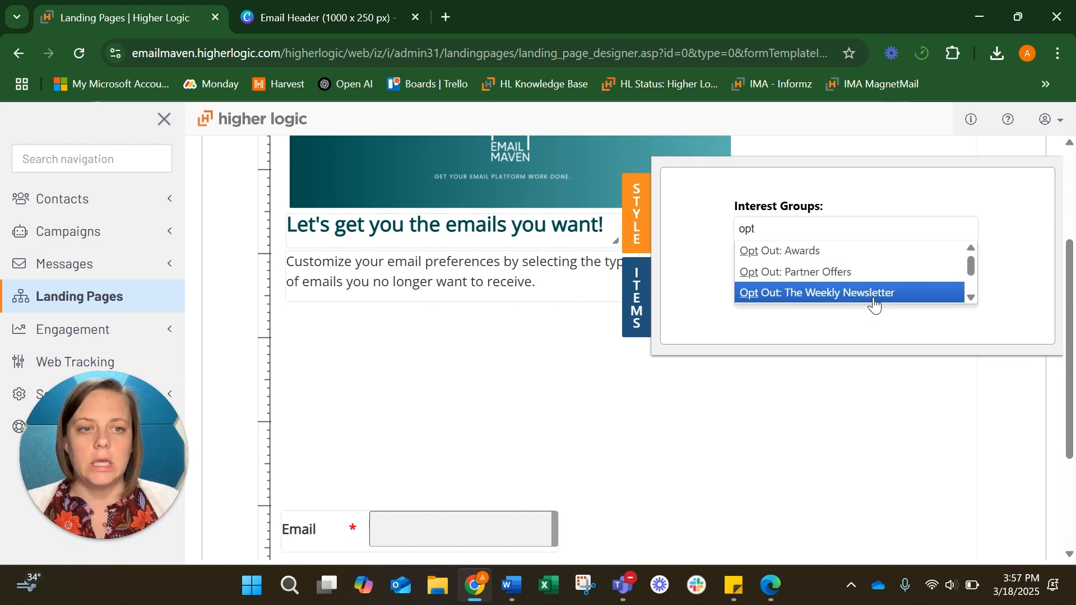
scroll(873, 305, down, 1)
scroll(838, 281, up, 1)
scroll(838, 281, down, 1)
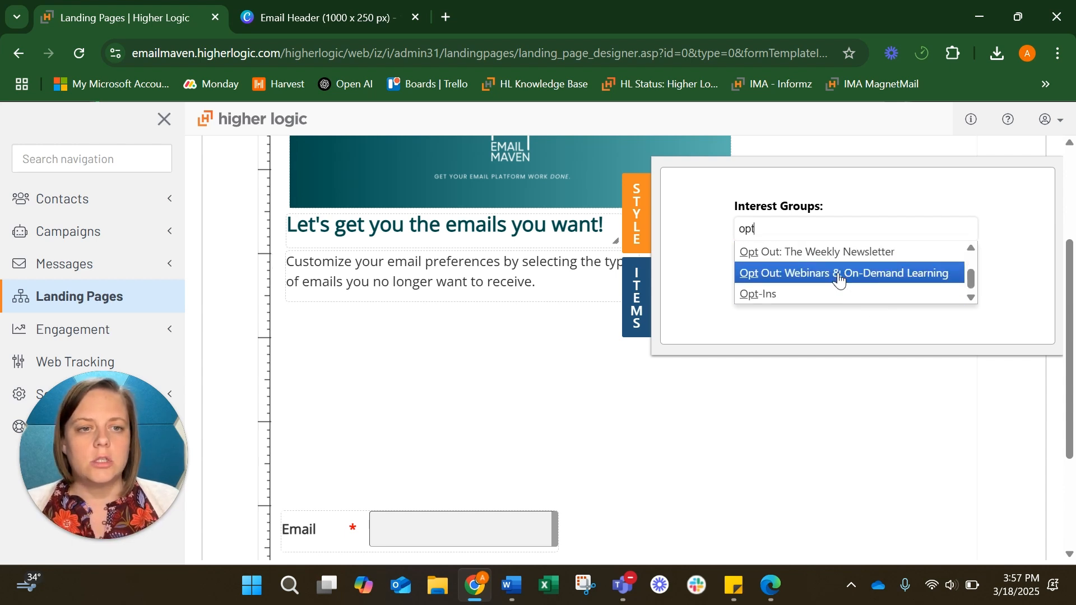
click(834, 274)
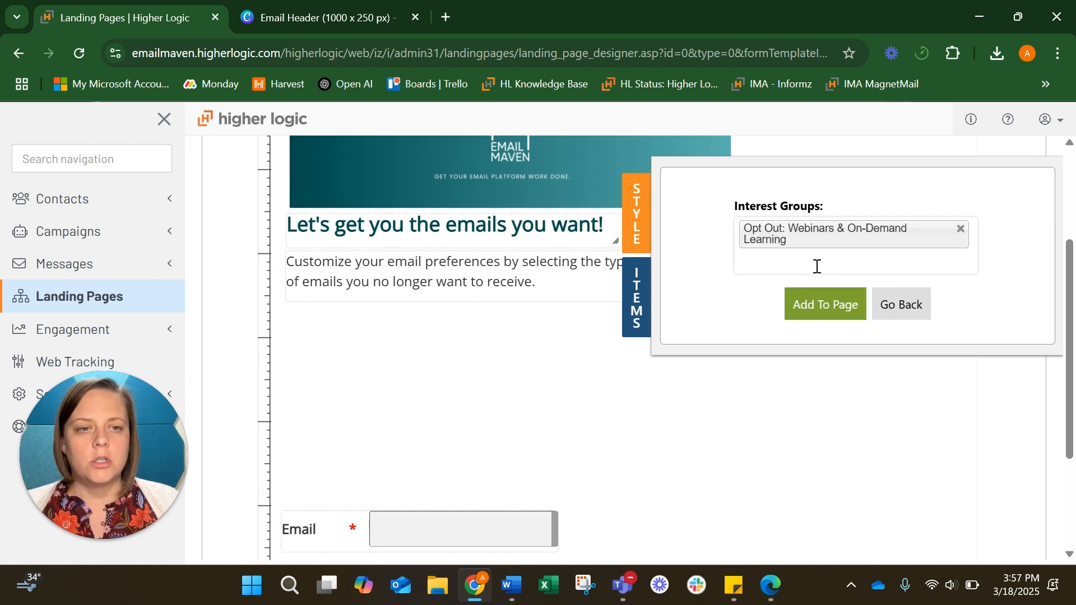
Add the interest groups "Opt Out: The Weekly Newsletter", "Opt Out: Awards" and "Opt Out: Partner Offers" to the selection
text(op)
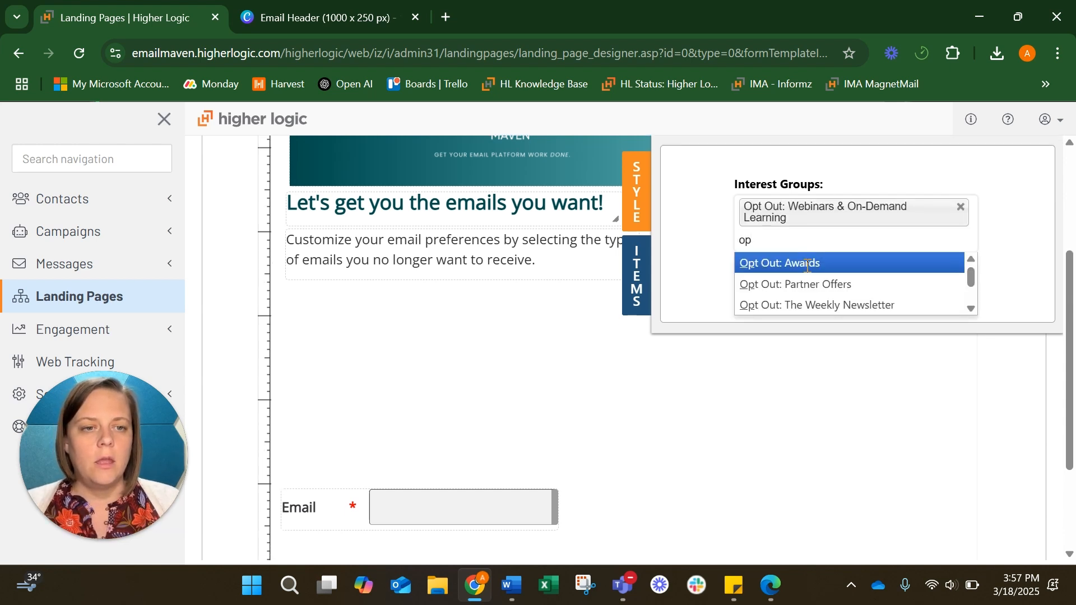
click(818, 305)
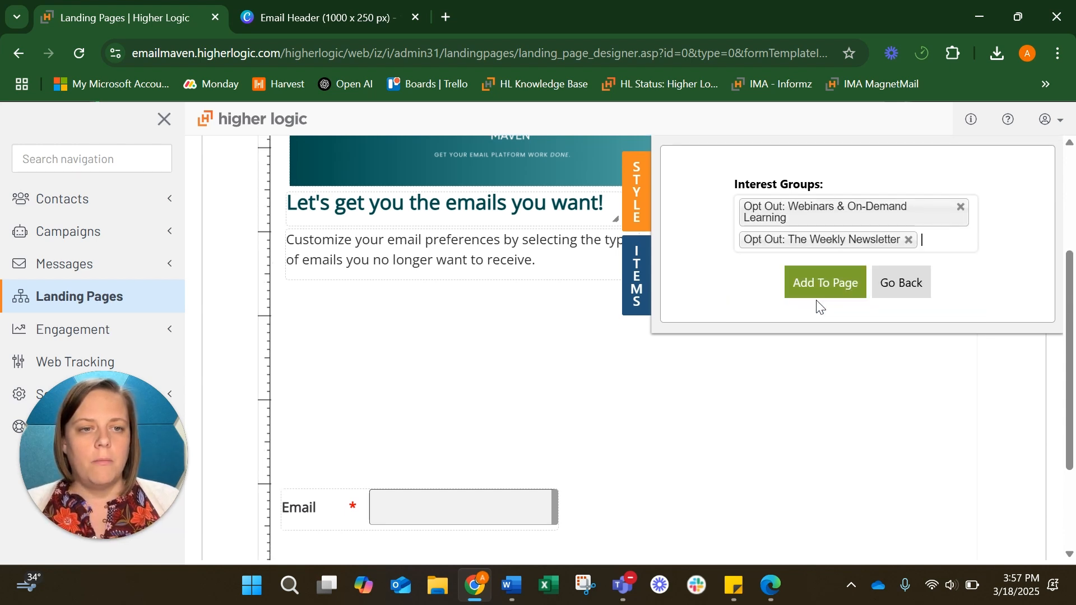
text(opt)
click(817, 268)
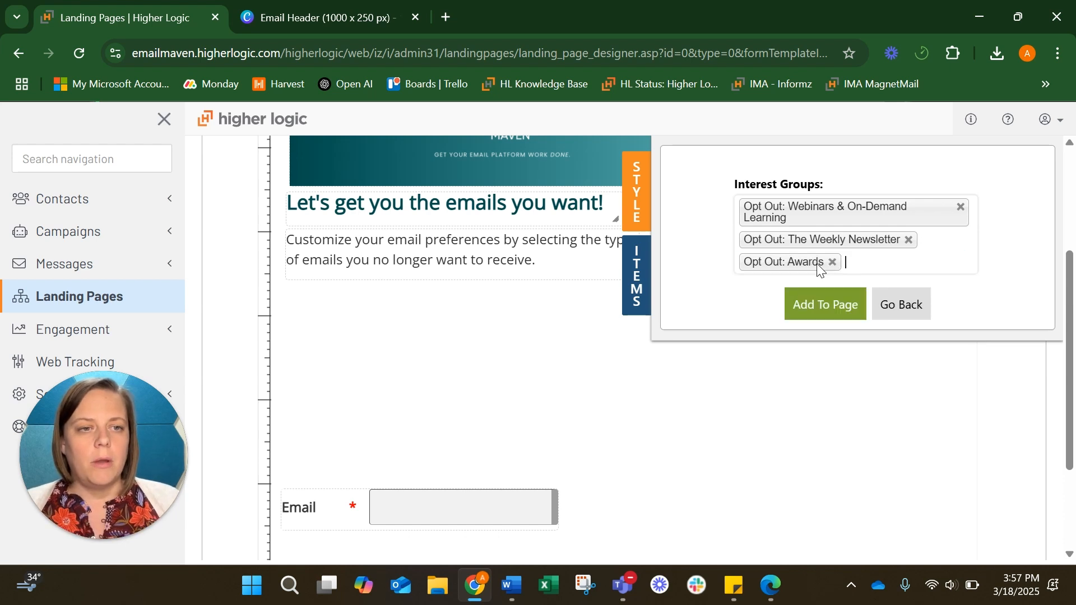
text(opt)
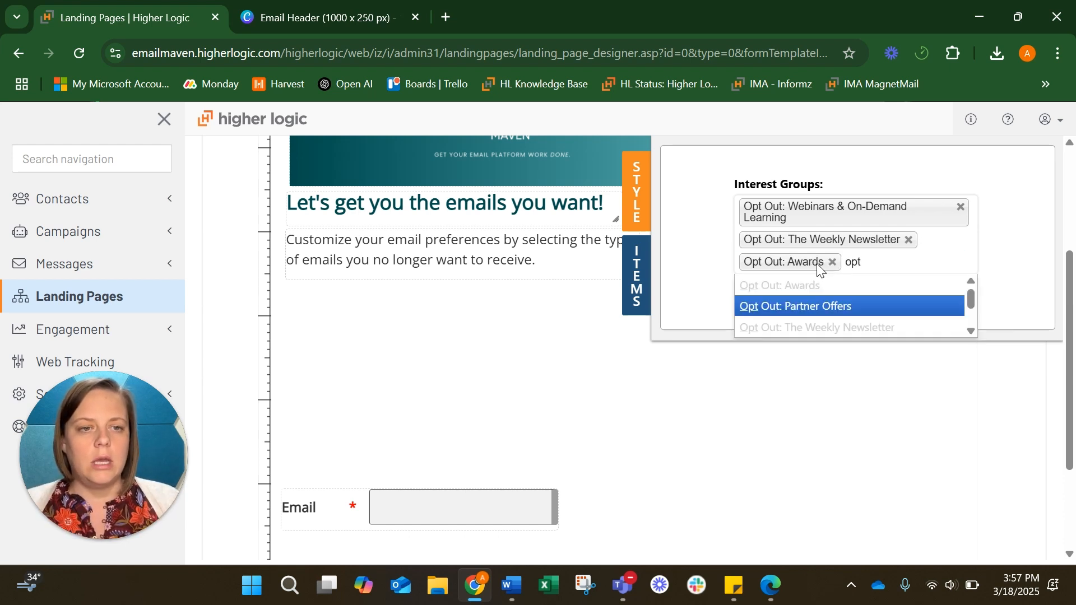
click(822, 306)
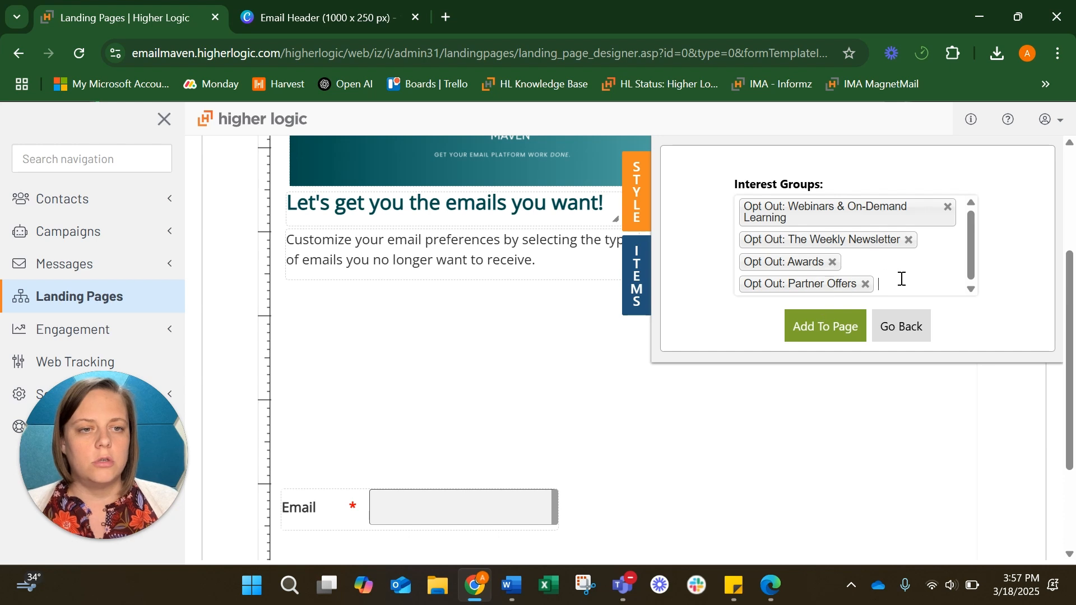
Reselect the interest group "Opt Out: Partner Offers" and add the four selected opt-out interests to the page
text(opt)
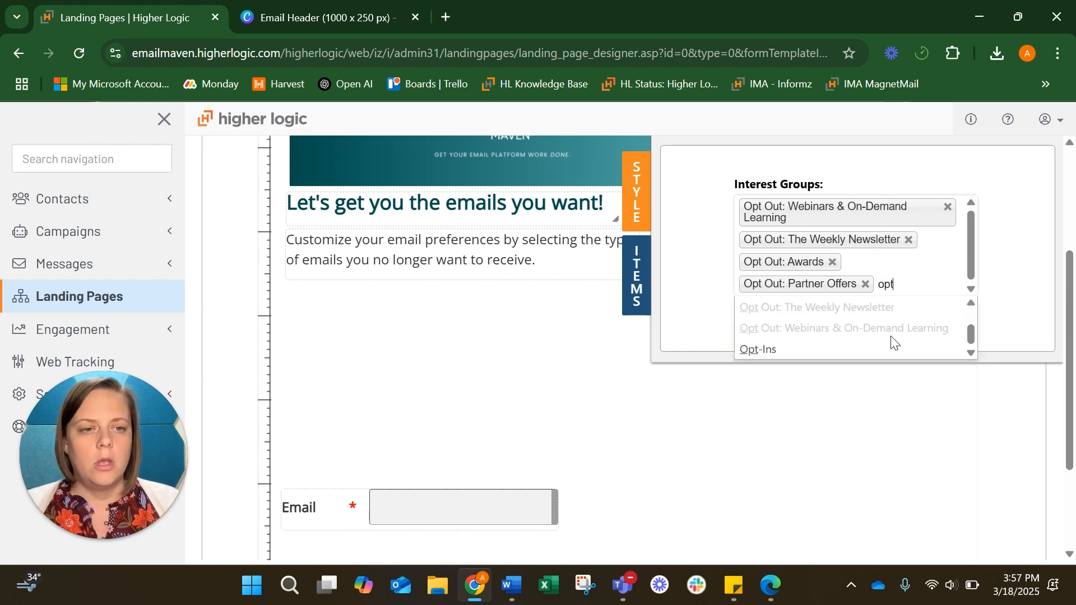
key(BackSpace)
key(BackSpace)
key(BackSpace)
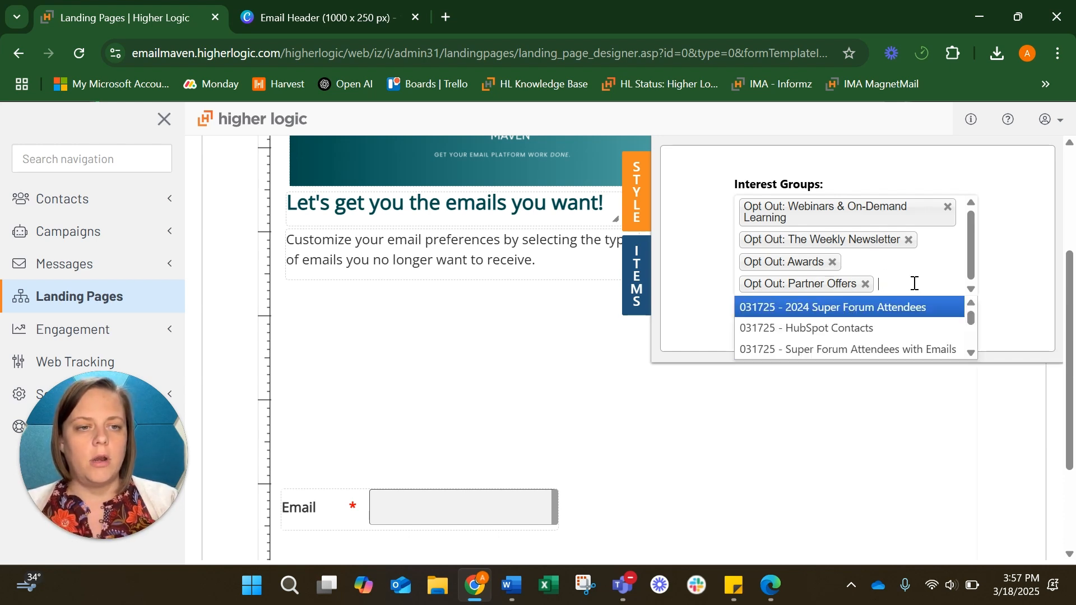
text(opt)
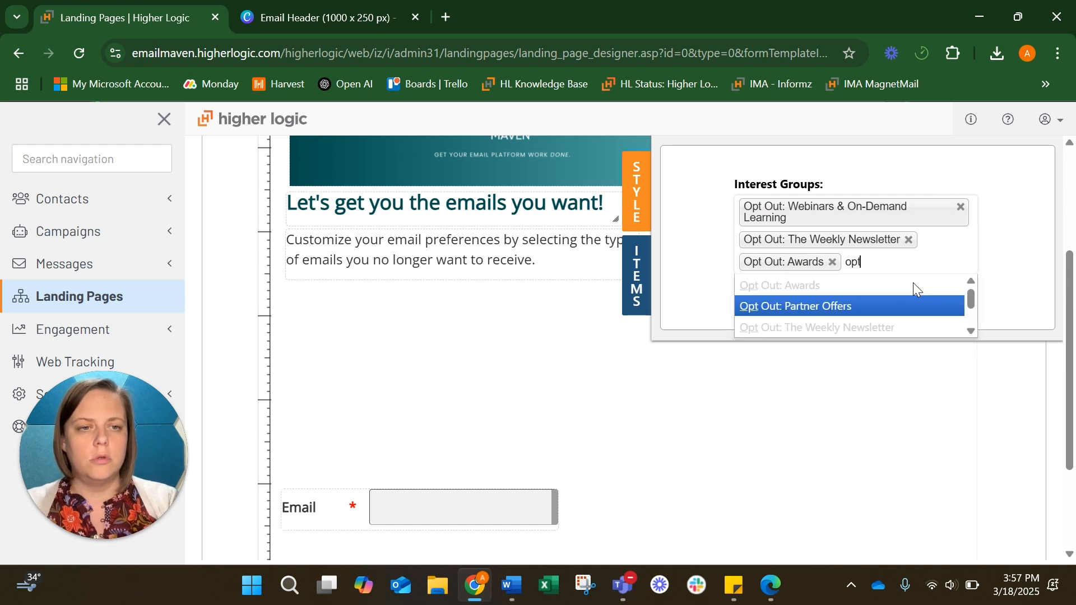
click(846, 304)
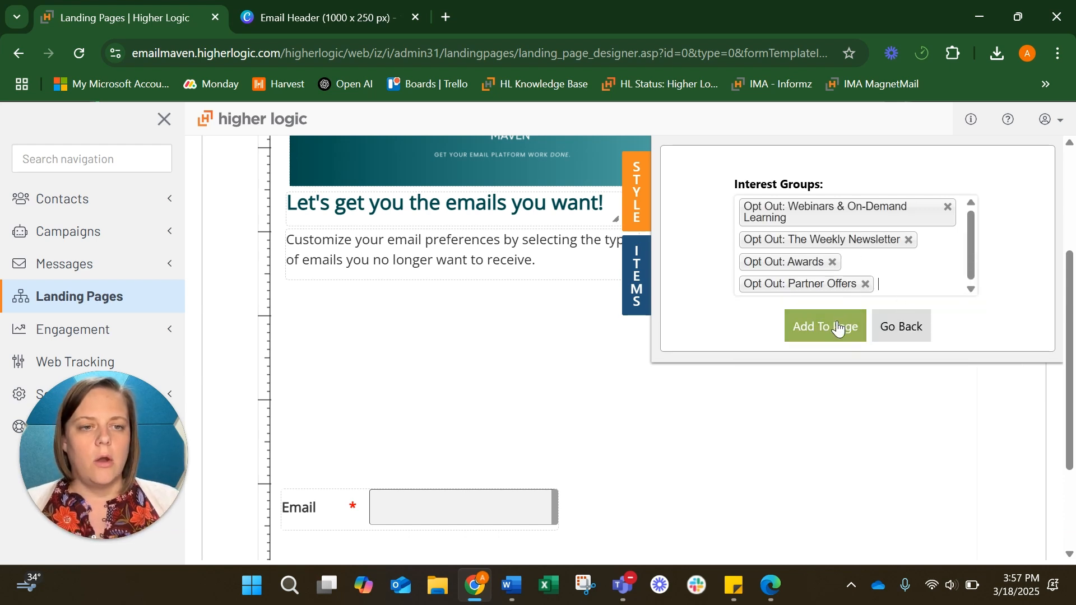
click(840, 326)
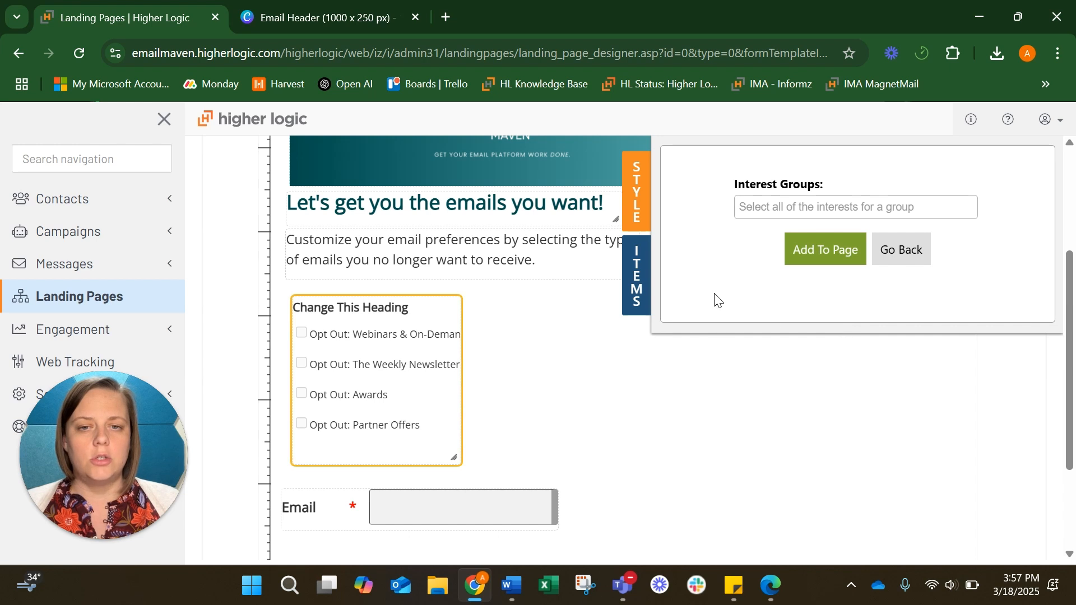
Widen the interests block so its labels fit on one line, and move it directly beneath the intro text
click(635, 270)
drag(460, 433, 656, 425)
drag(283, 302, 279, 289)
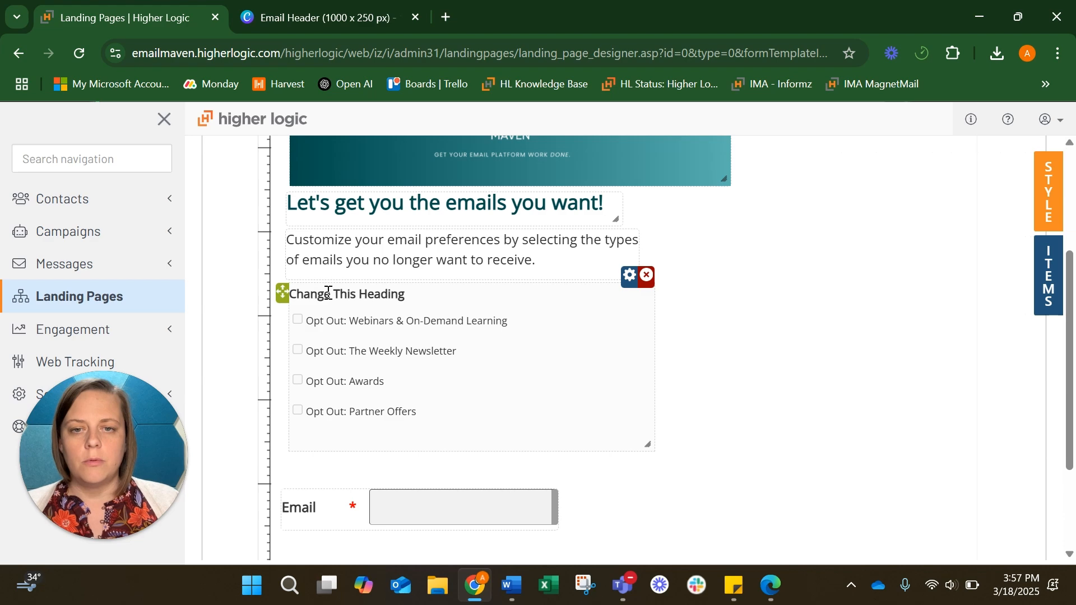
Replace the interests block's placeholder heading with "I no longer would like to receive emails on the following topics:" copied from Word
click(515, 597)
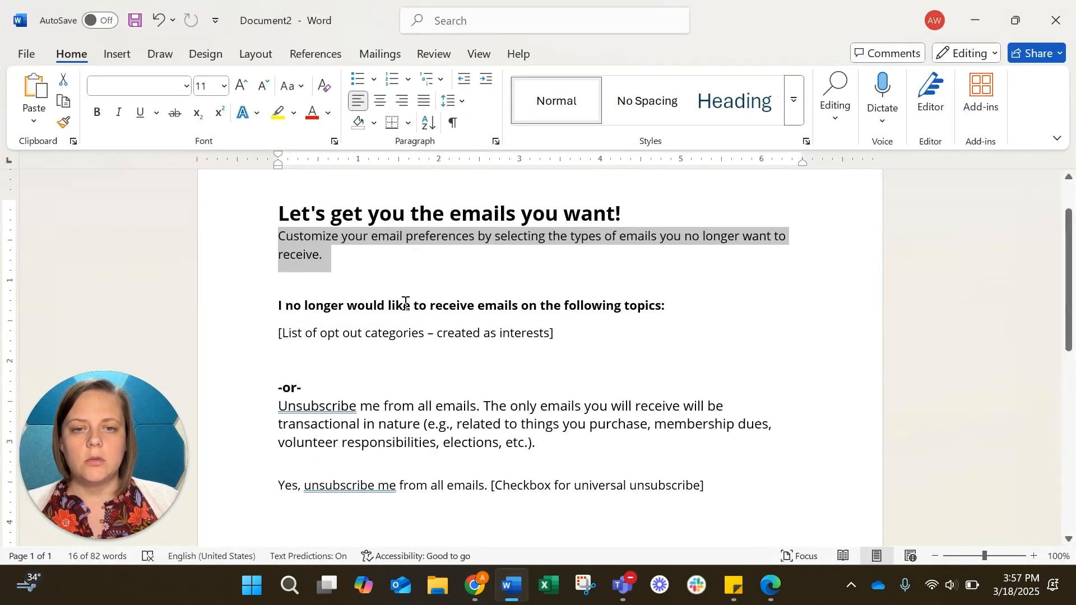
drag(279, 305, 676, 310)
key(ctrl+c)
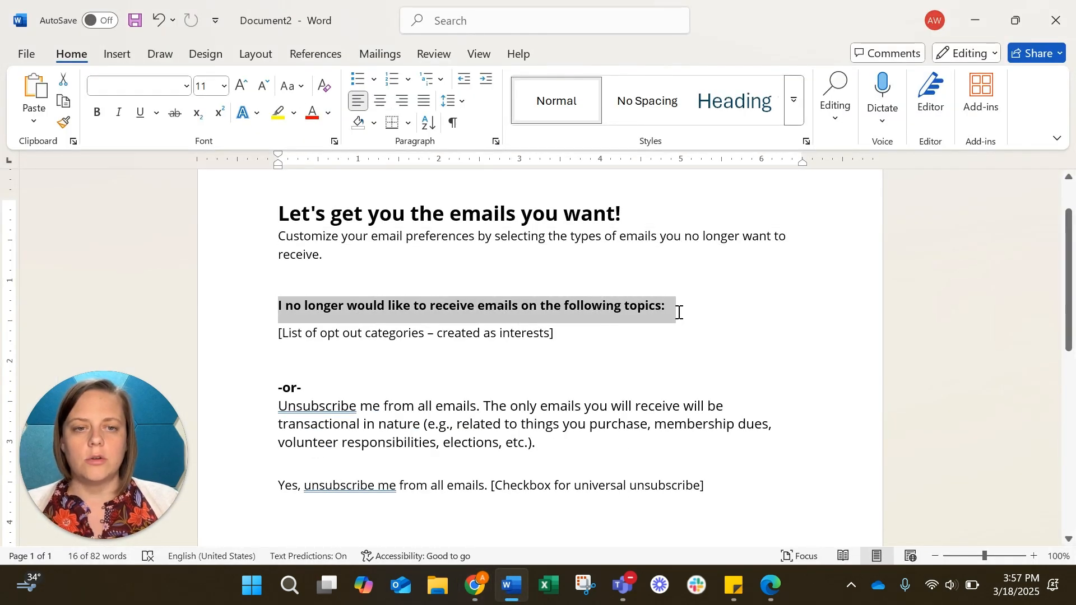
click(973, 19)
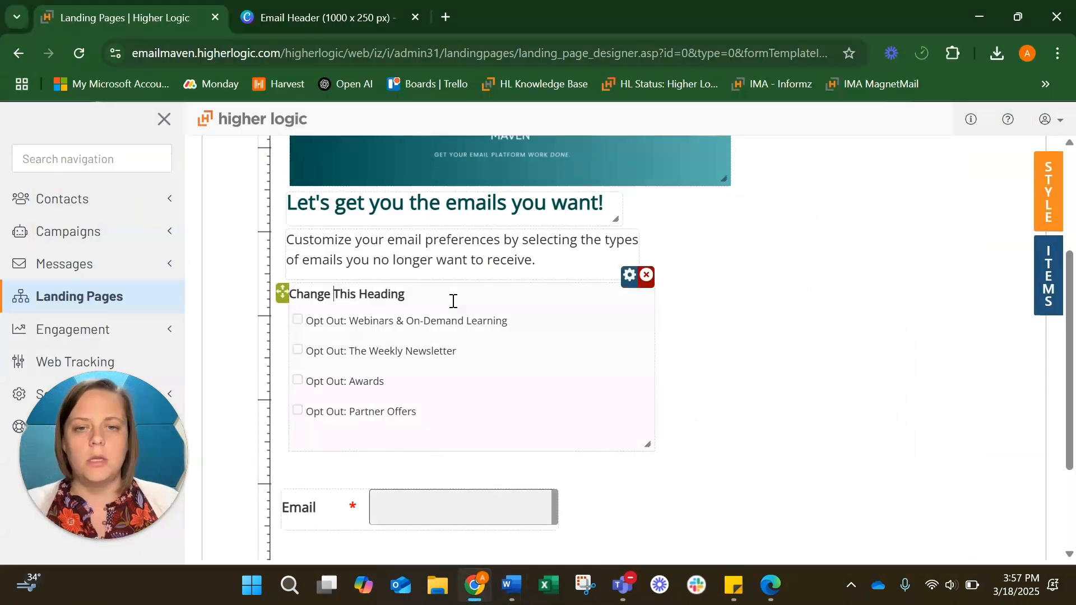
triple_click(398, 300)
key(ctrl+v)
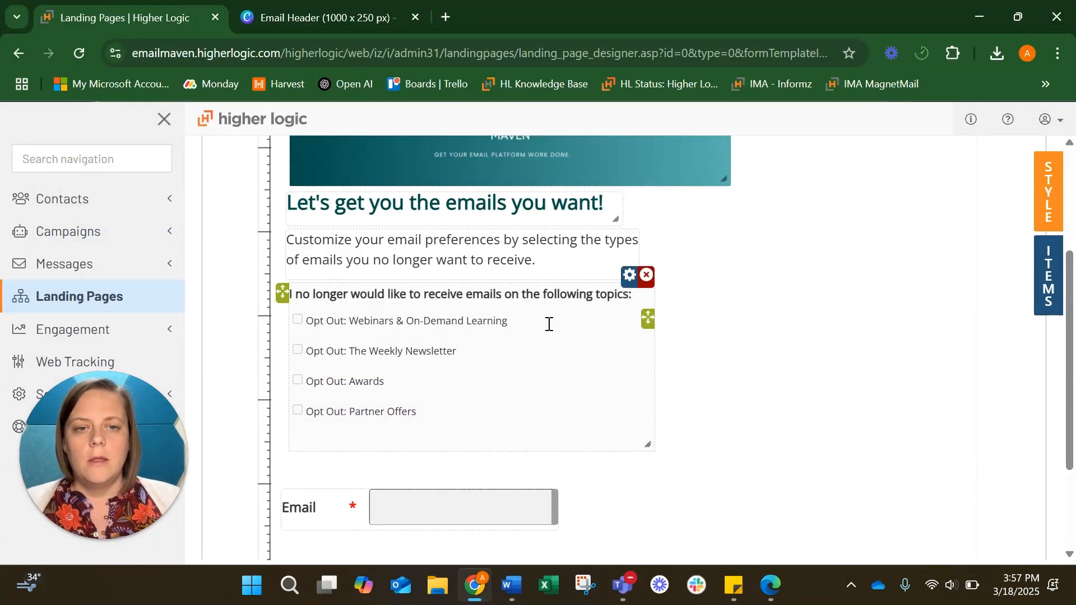
Remove the "Opt Out:" prefix from the Webinars & On-Demand Learning and The Weekly Newsletter checkbox labels
click(412, 321)
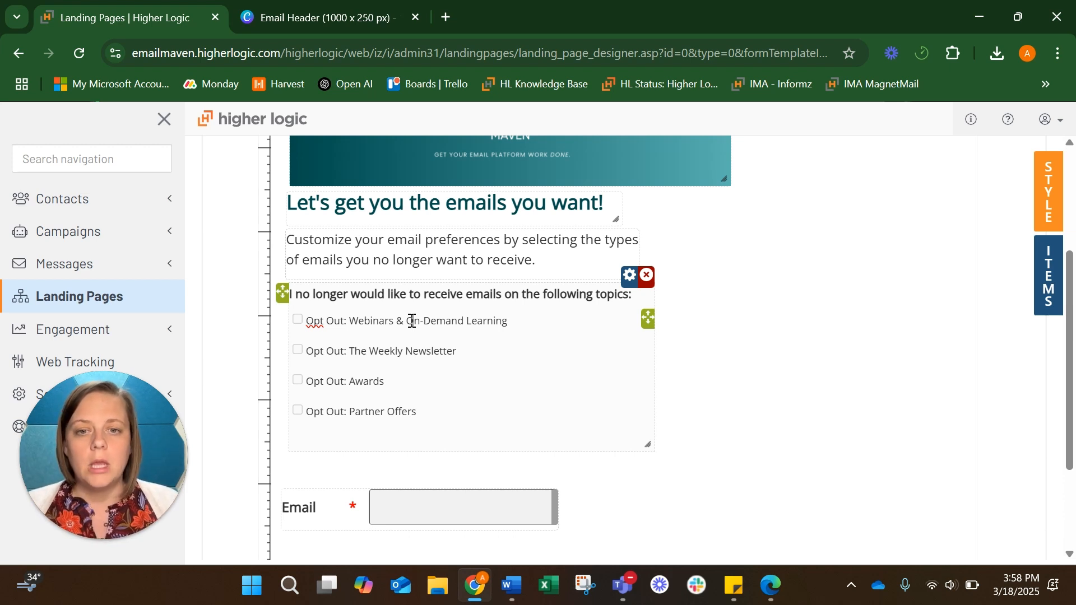
drag(350, 319, 310, 317)
key(BackSpace)
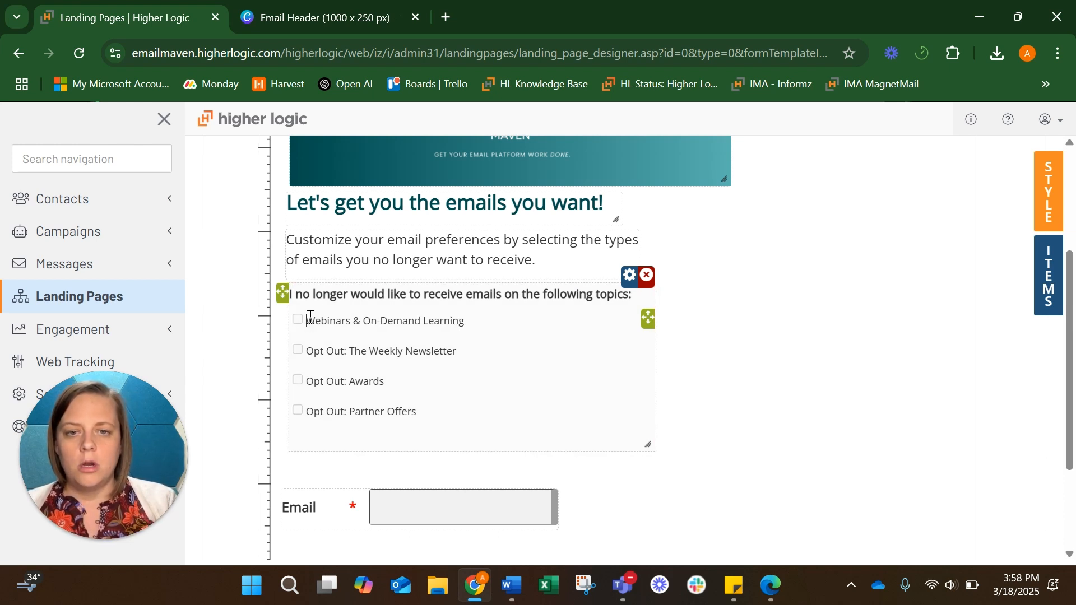
key(End)
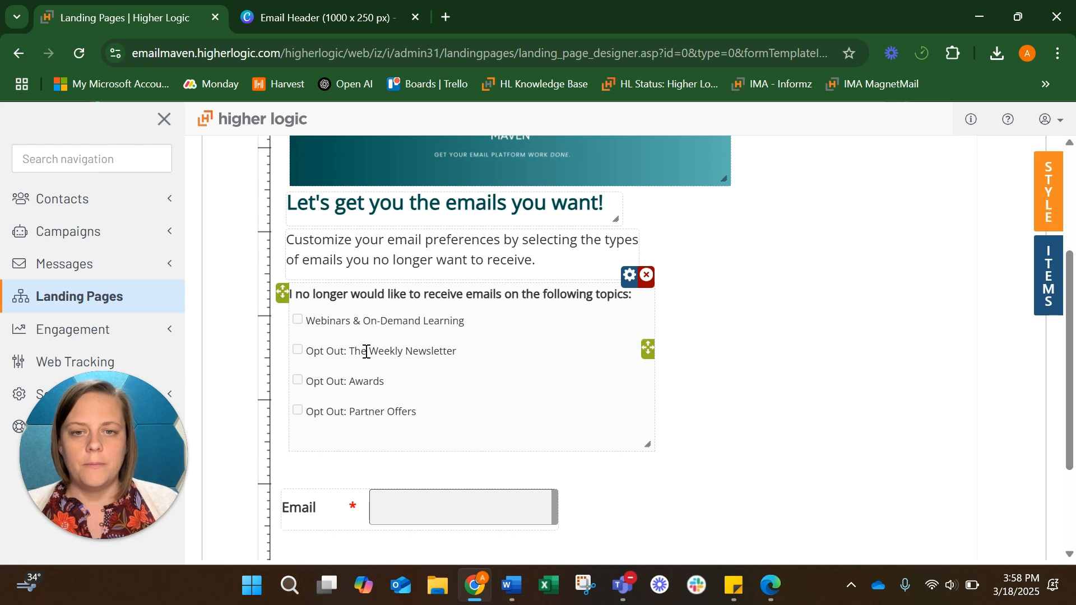
drag(350, 351, 303, 351)
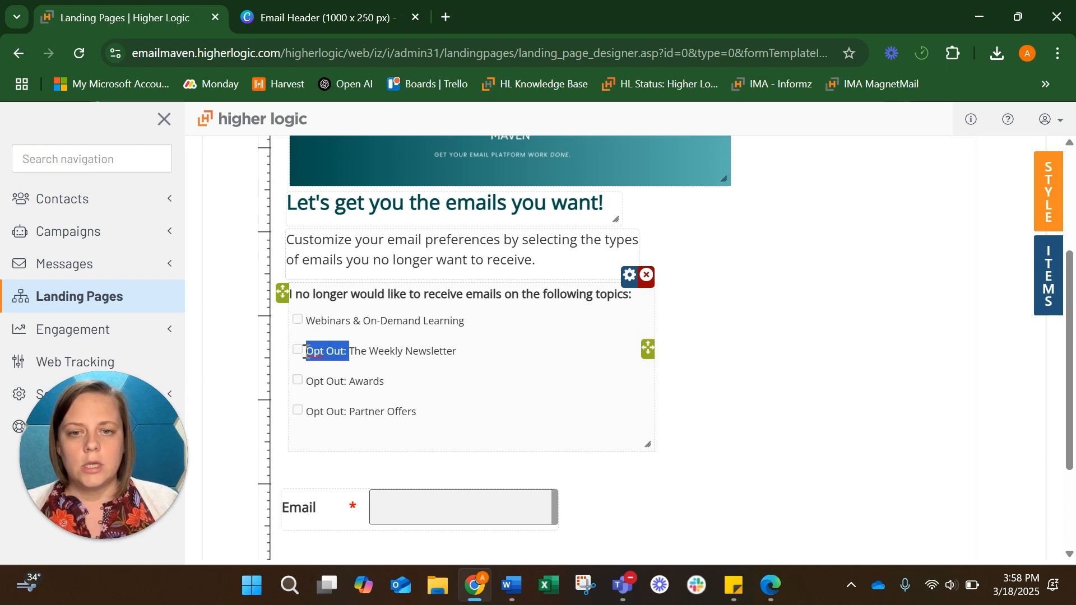
key(BackSpace)
Change the Awards checkbox label to "Awards Program and Nominations" and remove the "Opt Out:" prefix from the Partner Offers label
click(349, 381)
drag(349, 381, 305, 381)
key(BackSpace)
click(347, 384)
text(Program and )
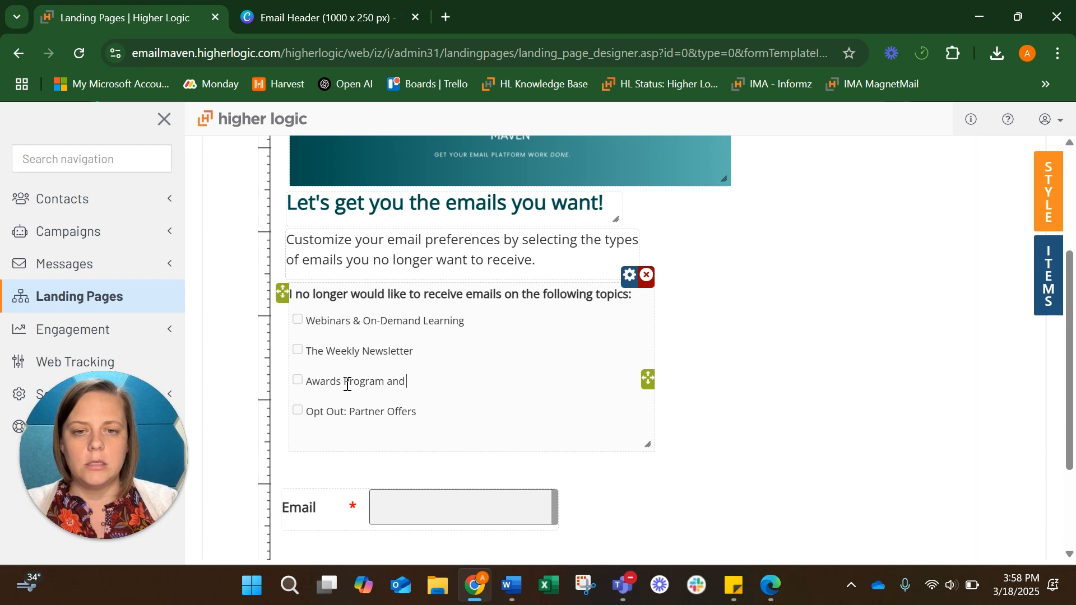
text(Nominations)
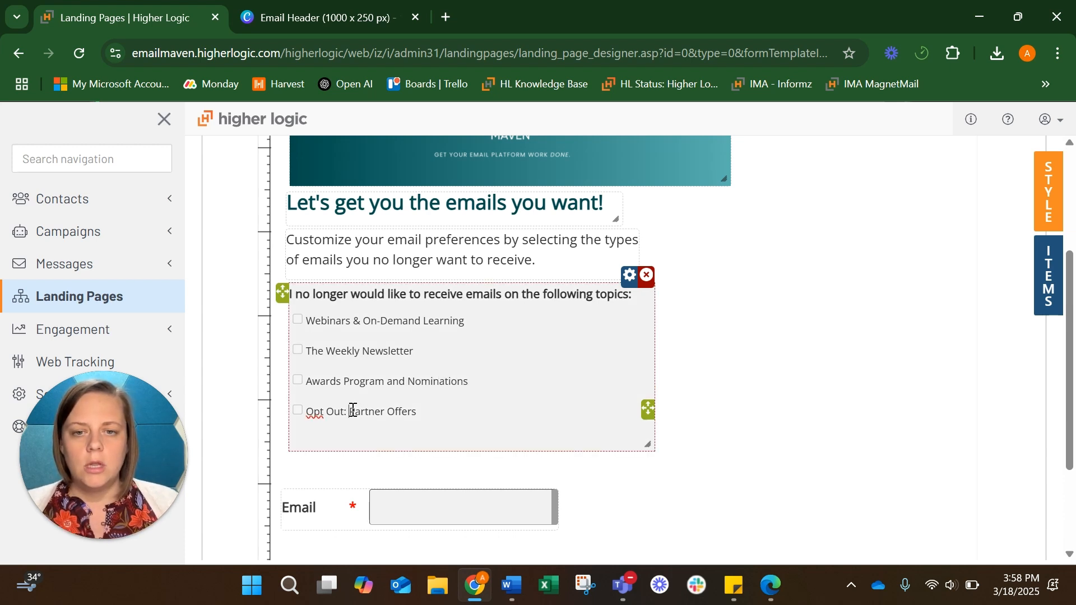
drag(353, 411, 308, 410)
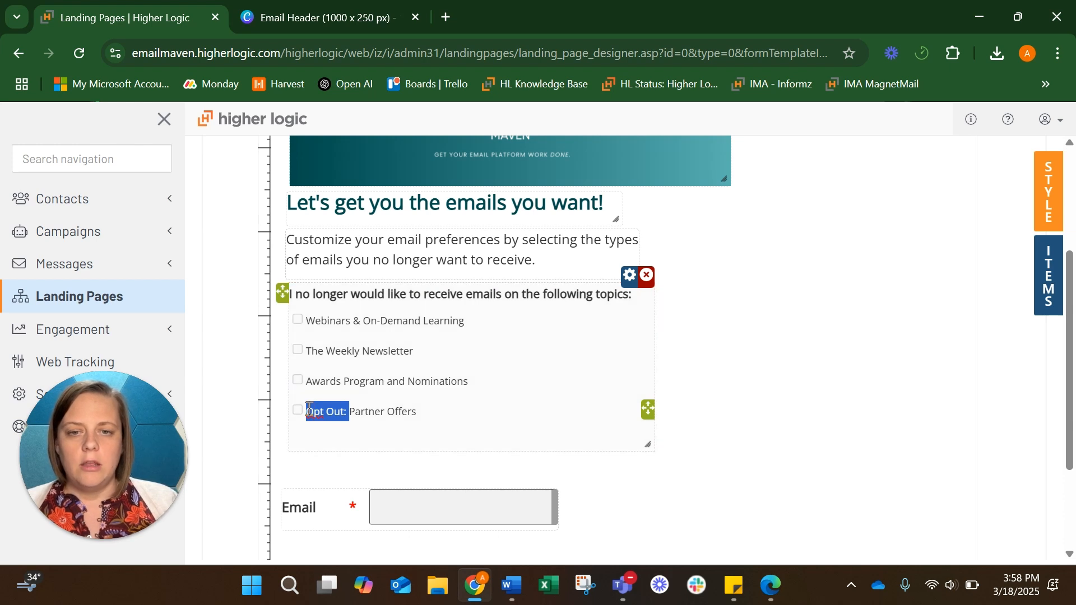
key(BackSpace)
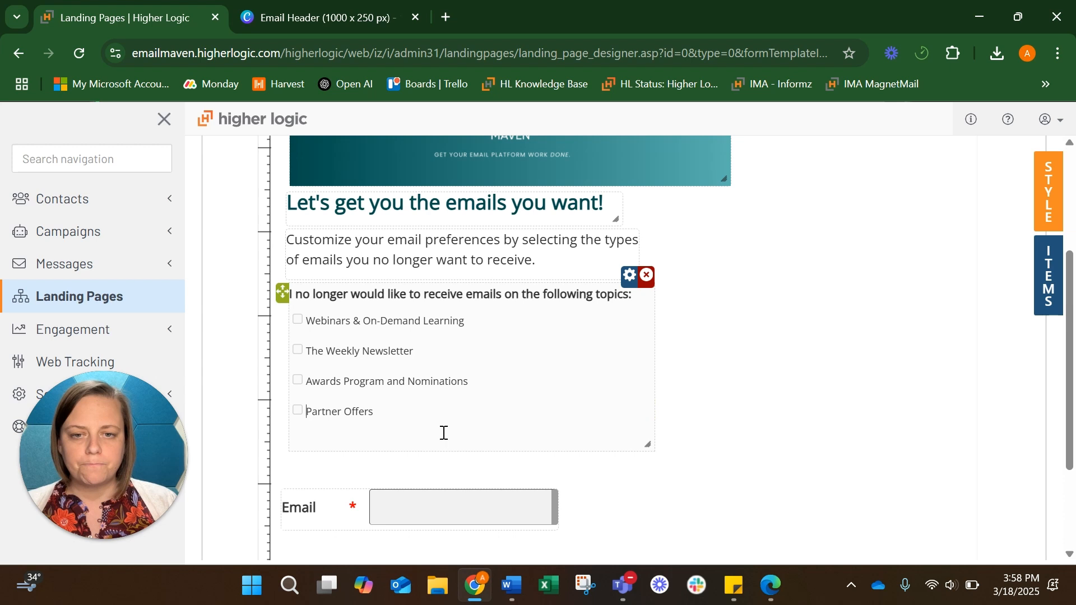
Shorten the interests block to fit its checkboxes, and position the Email field and Save button directly beneath it
scroll(442, 432, down, 1)
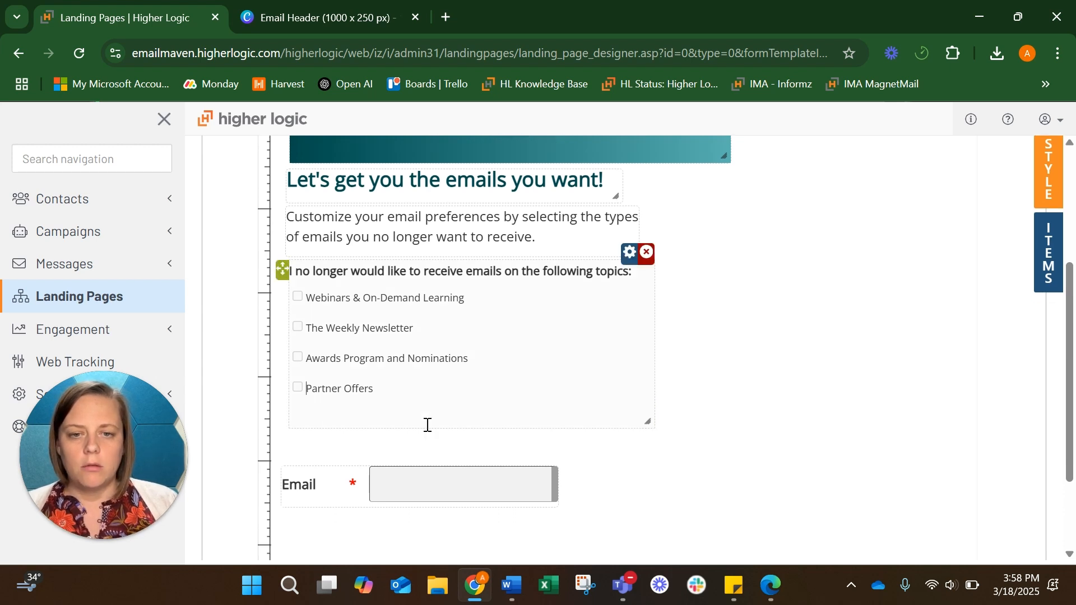
drag(428, 428, 425, 406)
click(337, 448)
drag(279, 467, 287, 364)
scroll(298, 456, down, 2)
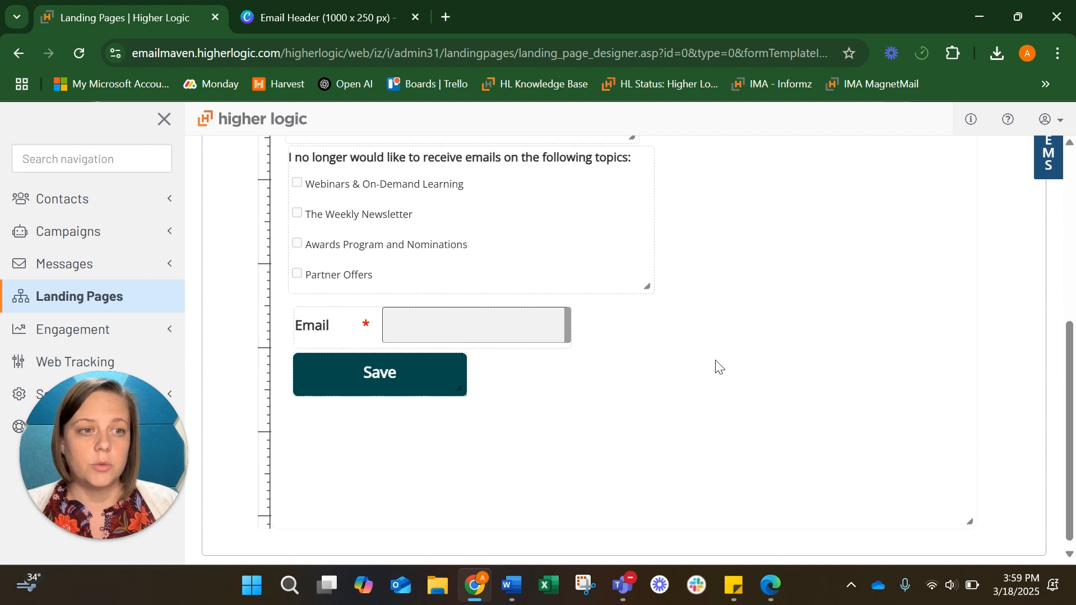
Review the assembled page layout, and examine its Page Background and Layout Area style settings
scroll(717, 366, up, 4)
scroll(717, 366, down, 2)
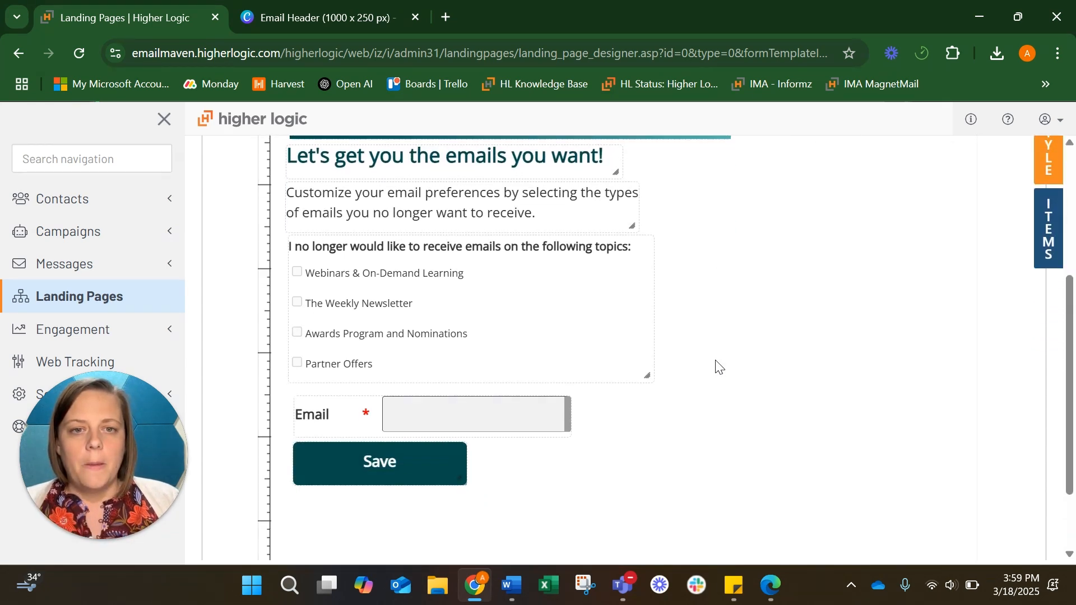
scroll(717, 366, up, 2)
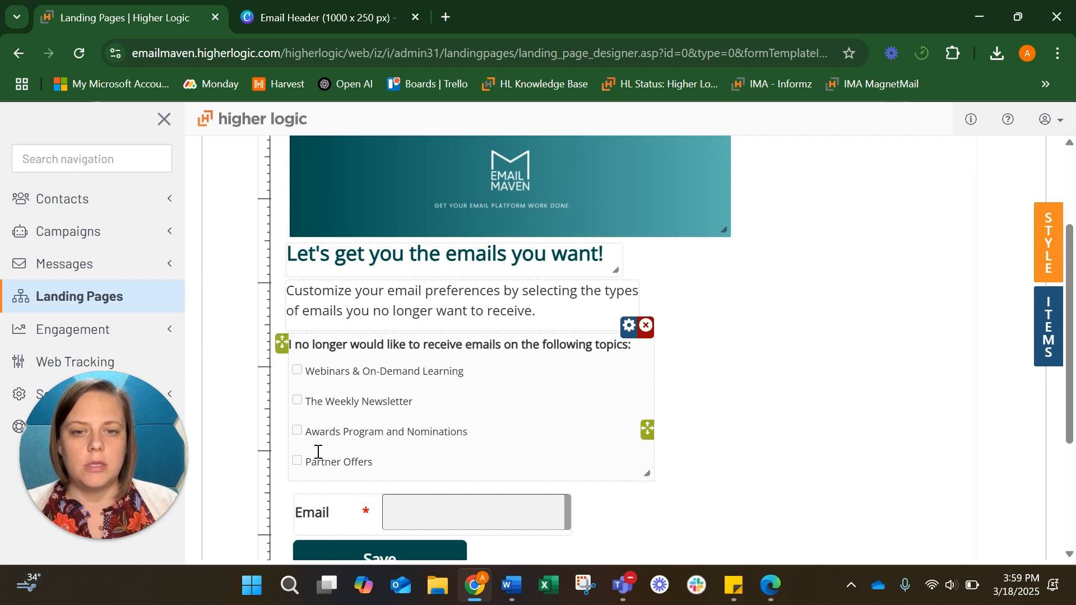
scroll(466, 308, down, 1)
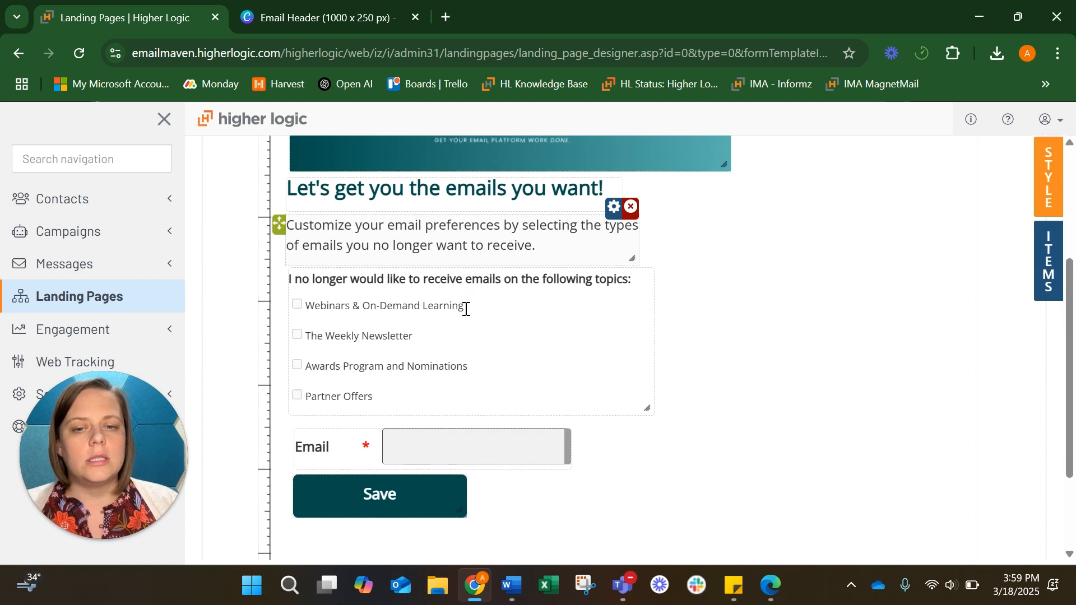
scroll(616, 280, up, 2)
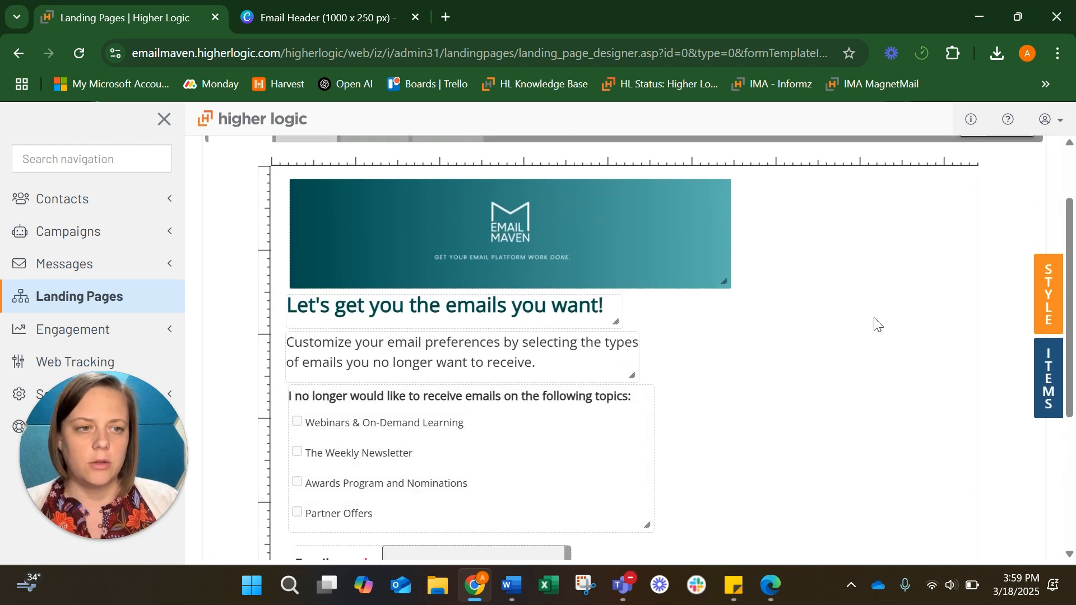
click(1051, 303)
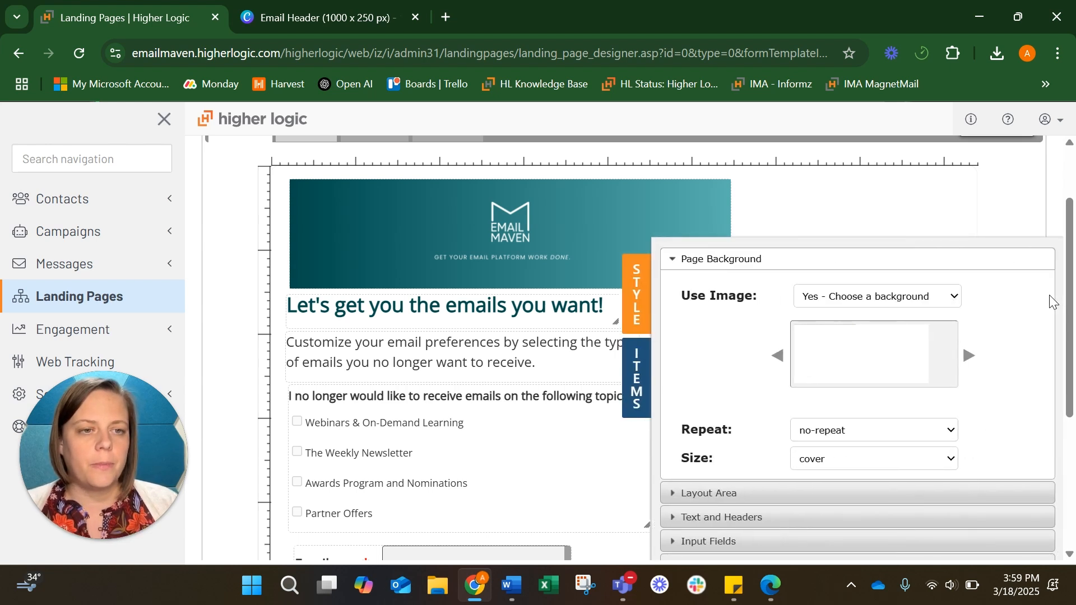
scroll(1033, 300, down, 3)
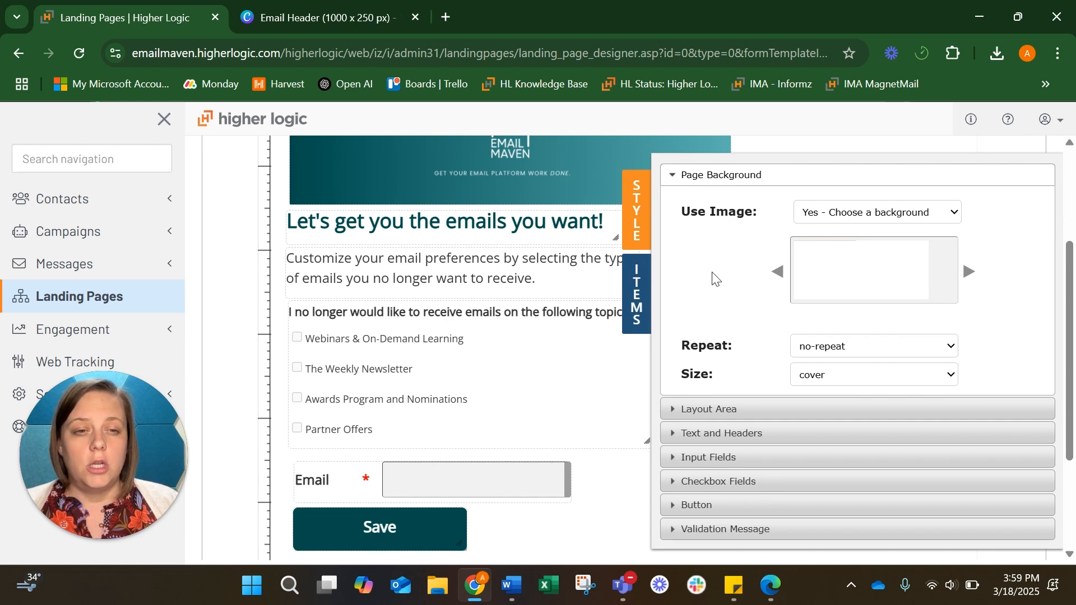
click(739, 414)
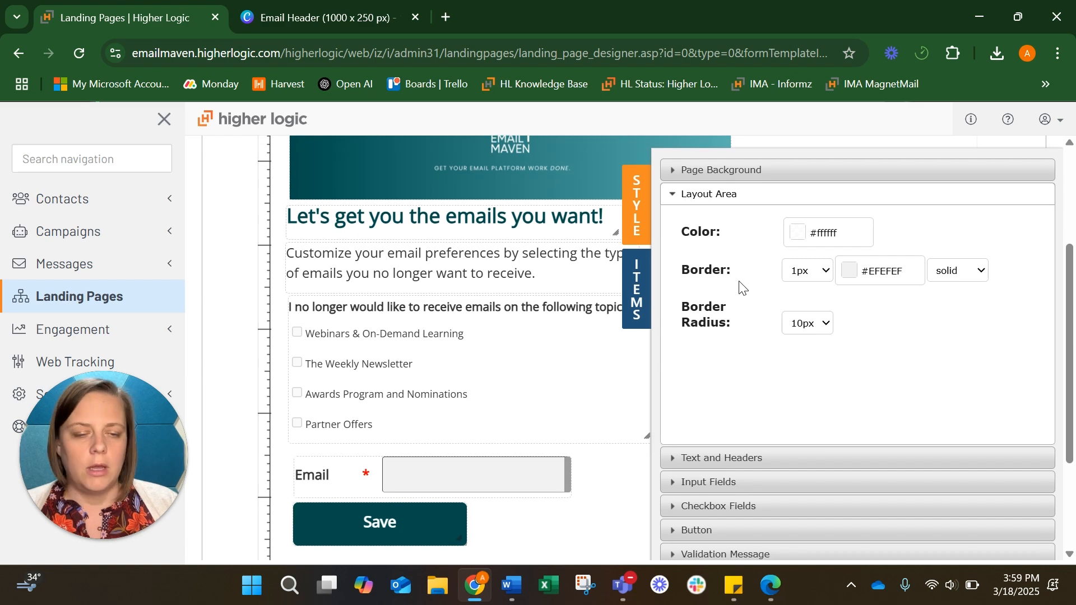
scroll(738, 297, down, 1)
Review the Text and Headers styling and set the Header 2 text color to black (#000000)
click(733, 427)
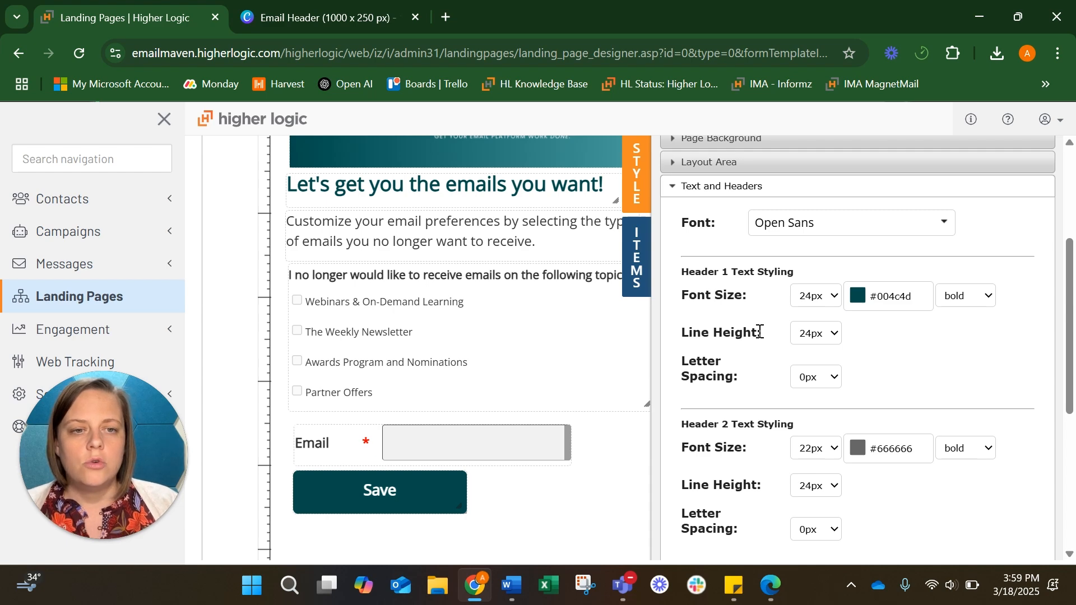
scroll(759, 332, down, 4)
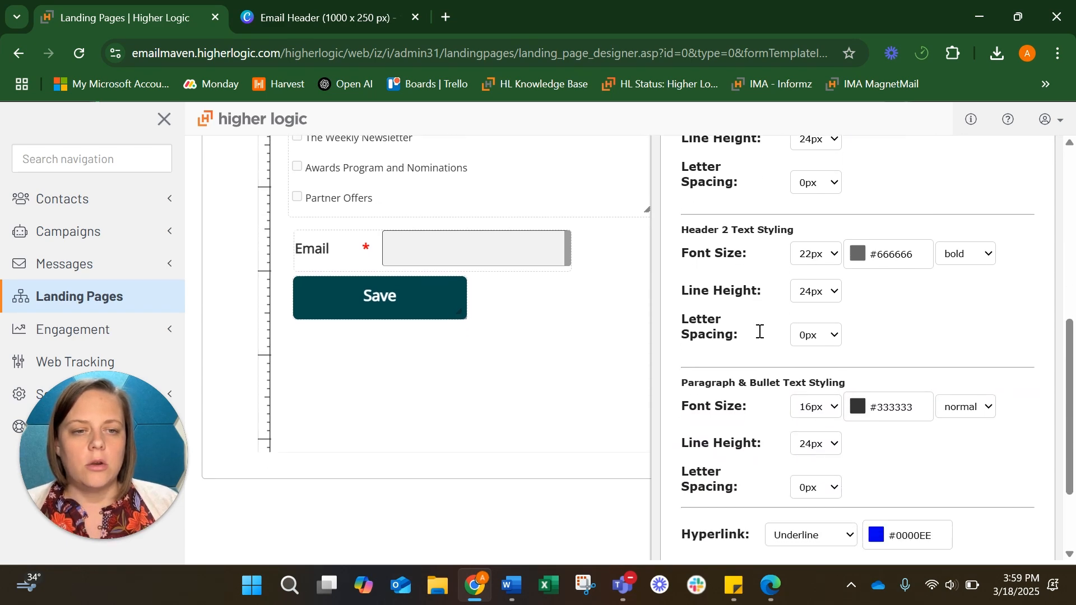
scroll(759, 332, up, 3)
scroll(759, 332, down, 3)
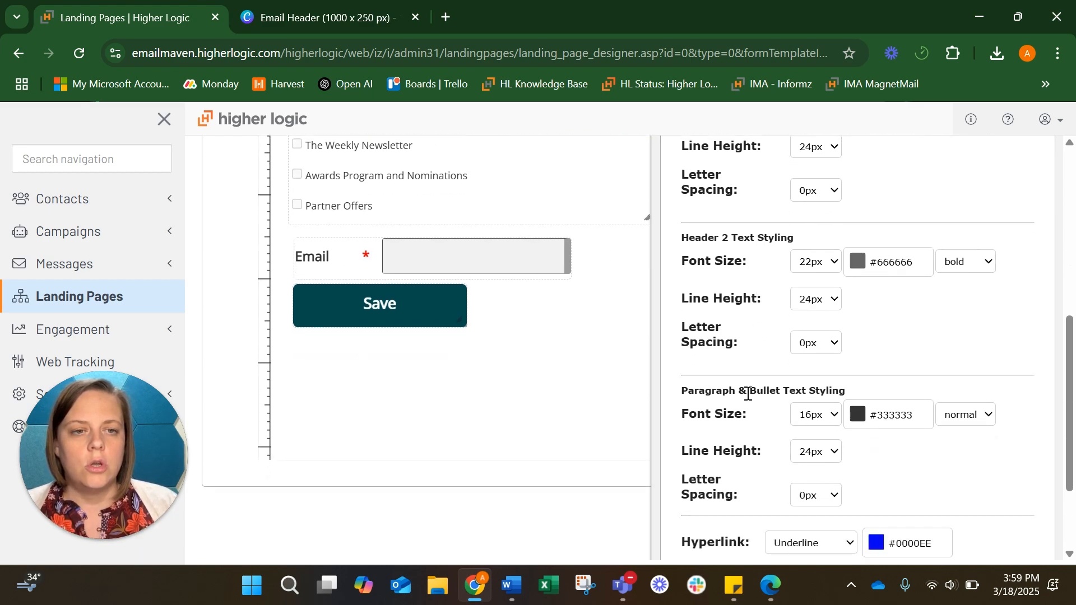
scroll(742, 389, up, 3)
scroll(34, 190, up, 1)
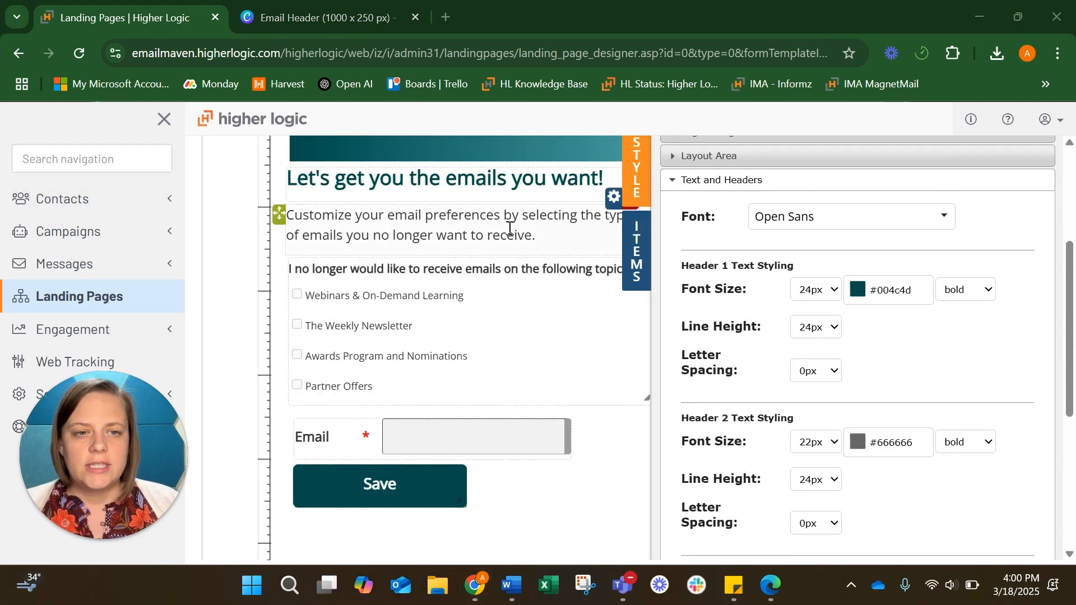
scroll(775, 324, down, 1)
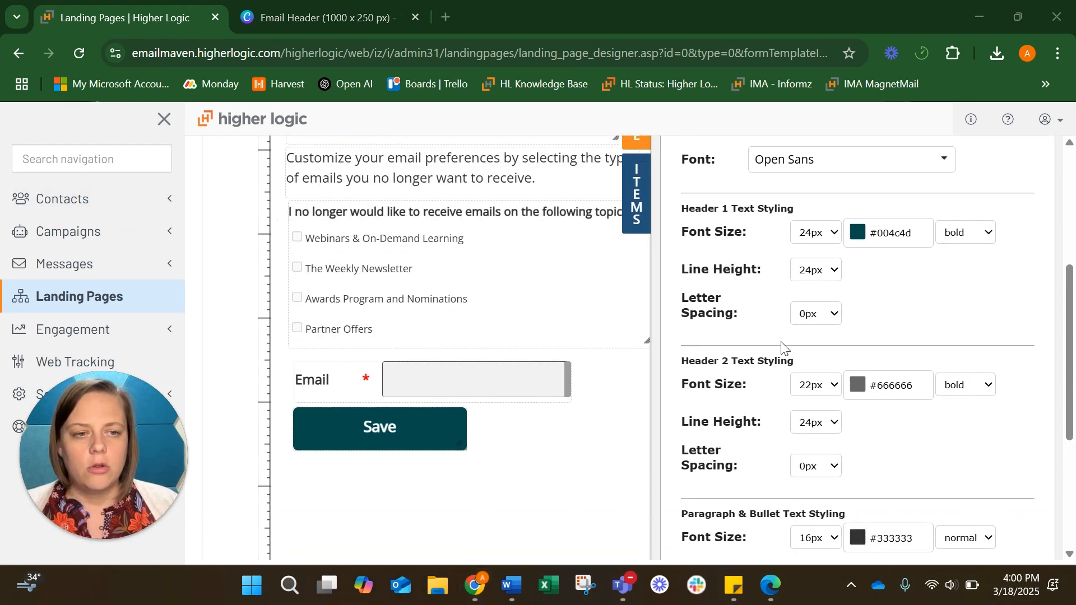
click(858, 384)
click(841, 311)
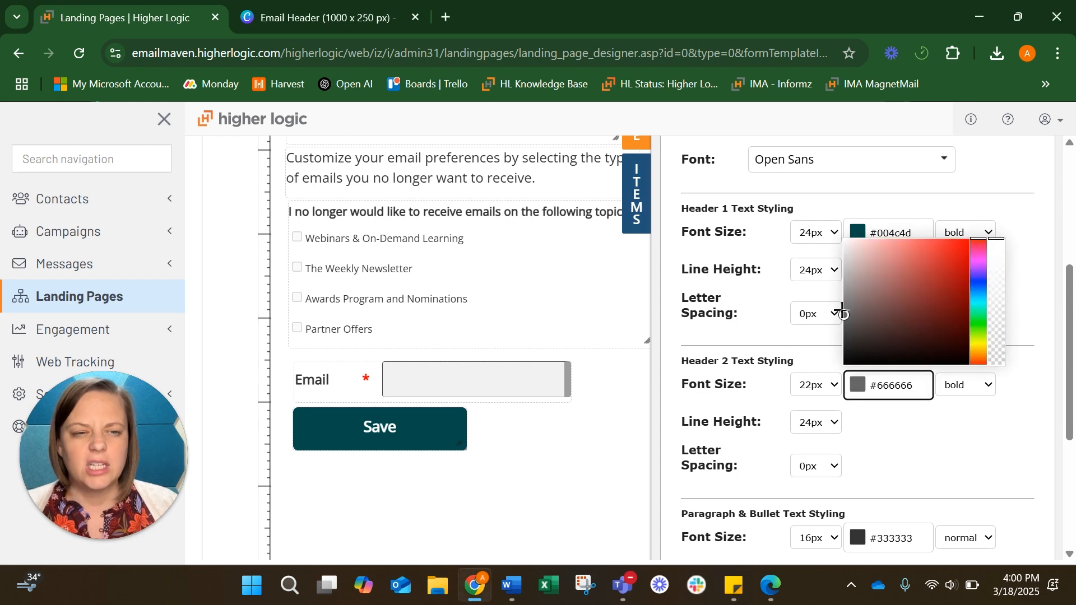
drag(842, 311, 828, 386)
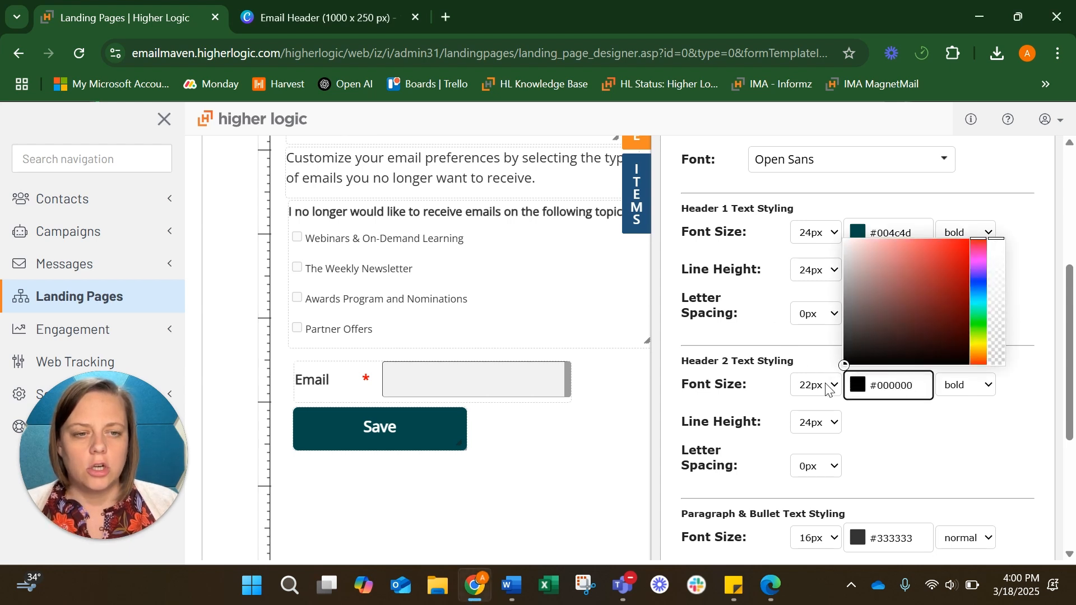
click(842, 378)
scroll(868, 434, down, 1)
scroll(868, 434, up, 1)
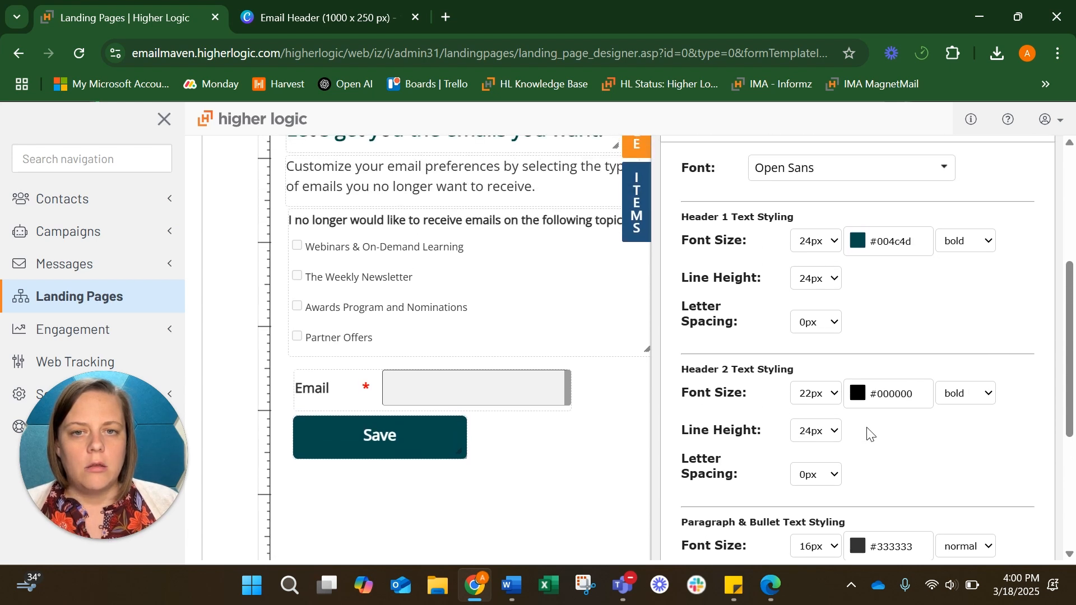
Set the Paragraph & Bullet text color to black (#000000)
scroll(868, 434, down, 4)
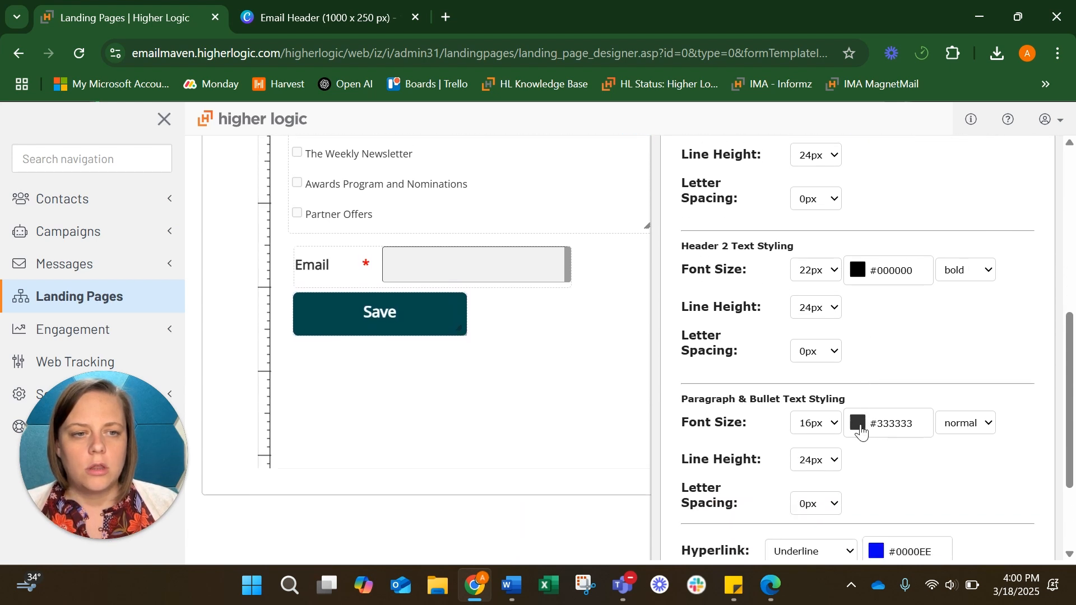
click(861, 429)
scroll(843, 498, down, 1)
drag(841, 530, 845, 549)
click(734, 486)
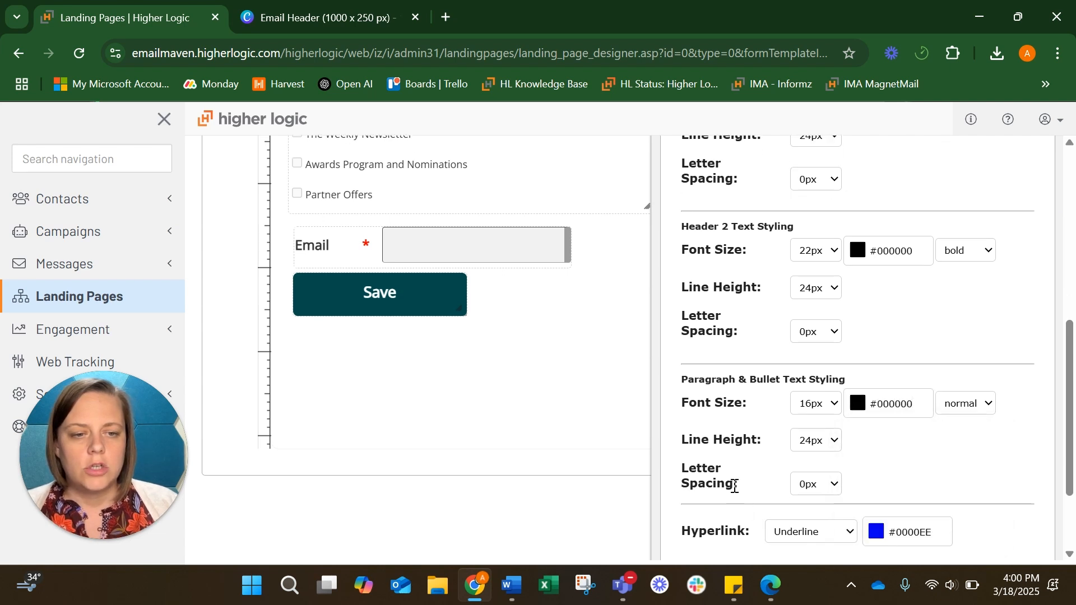
Review the header, paragraph and hyperlink text styling, and examine the Input Fields label, font, border and box settings
scroll(734, 486, down, 2)
scroll(784, 477, down, 1)
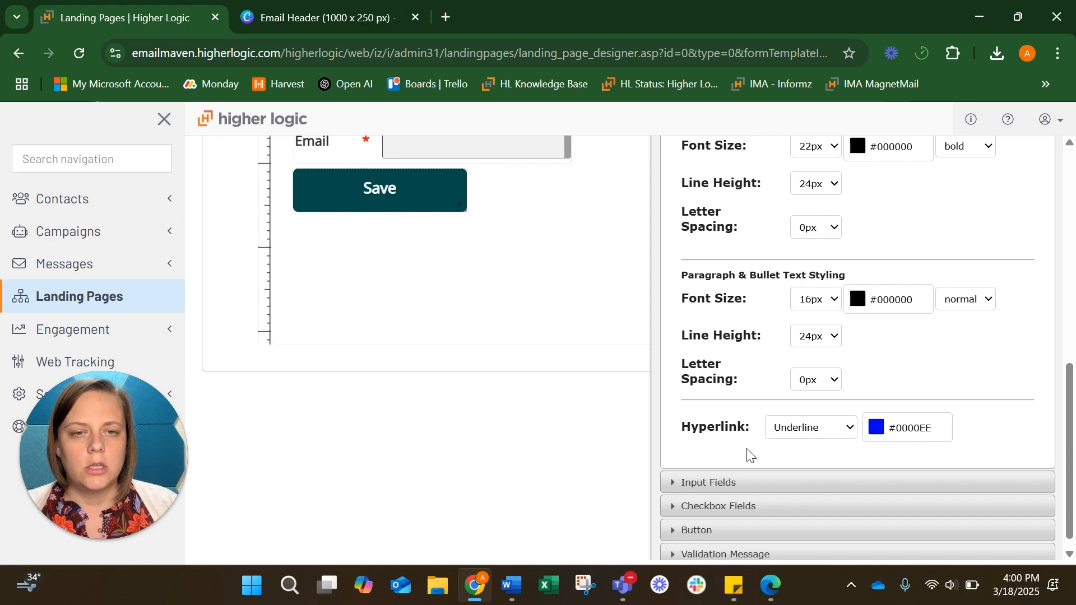
scroll(678, 437, up, 5)
scroll(678, 437, down, 3)
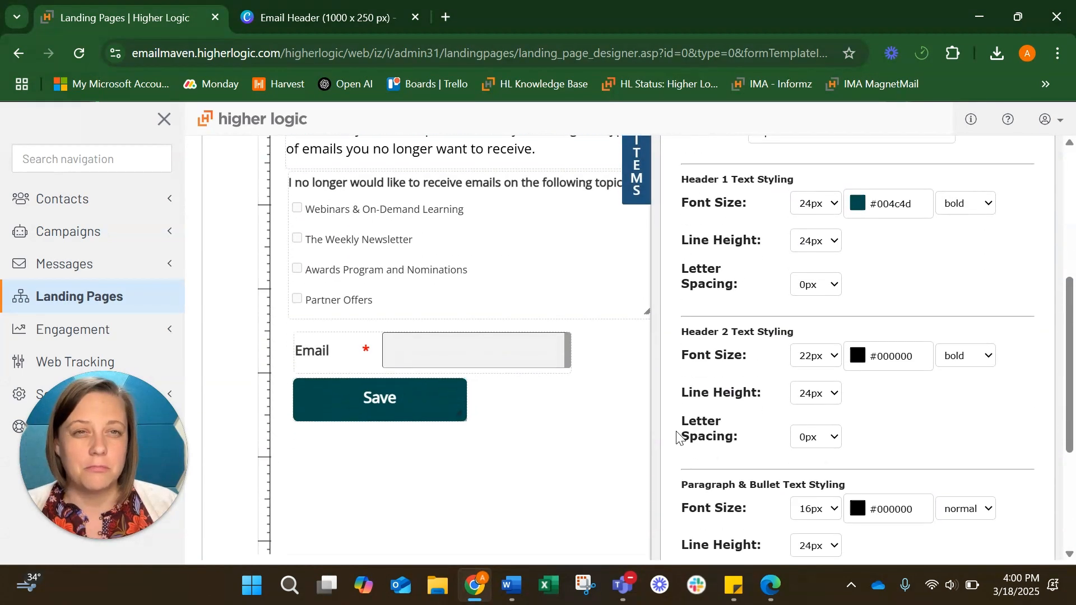
scroll(676, 437, down, 1)
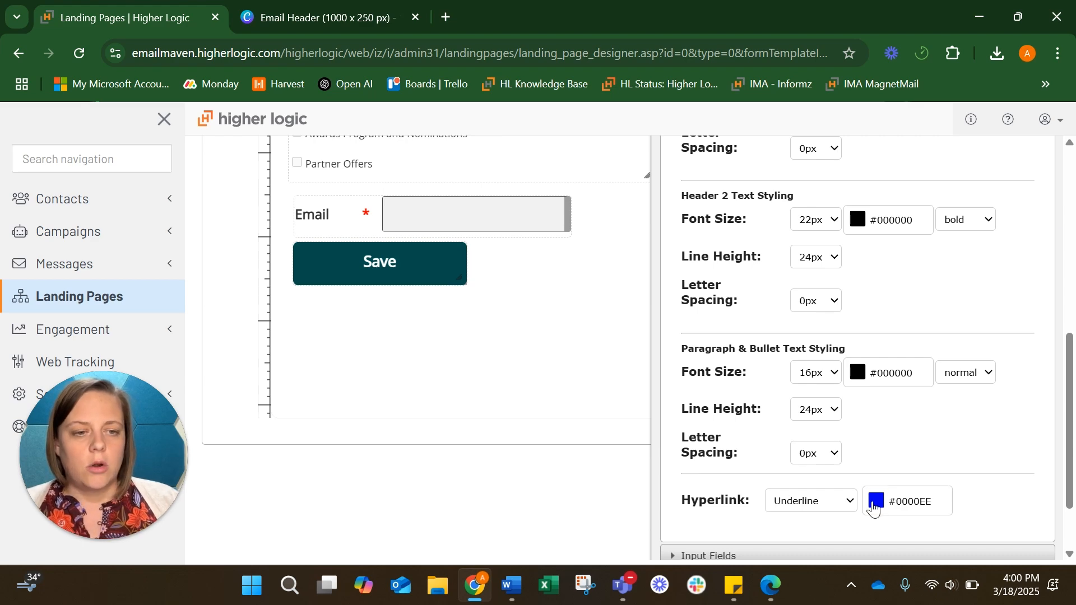
scroll(900, 502, down, 5)
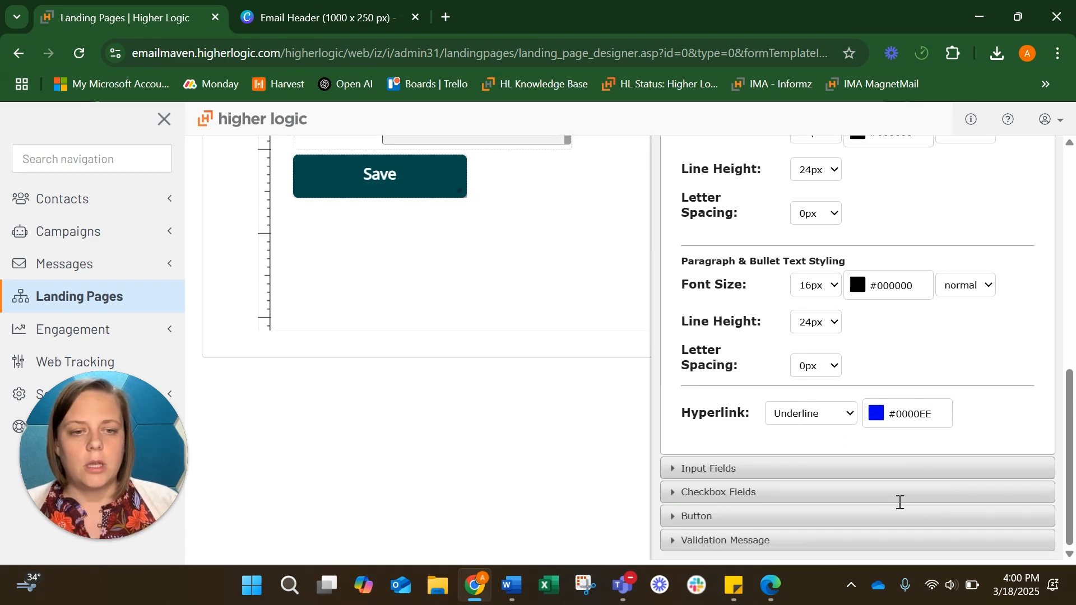
click(727, 469)
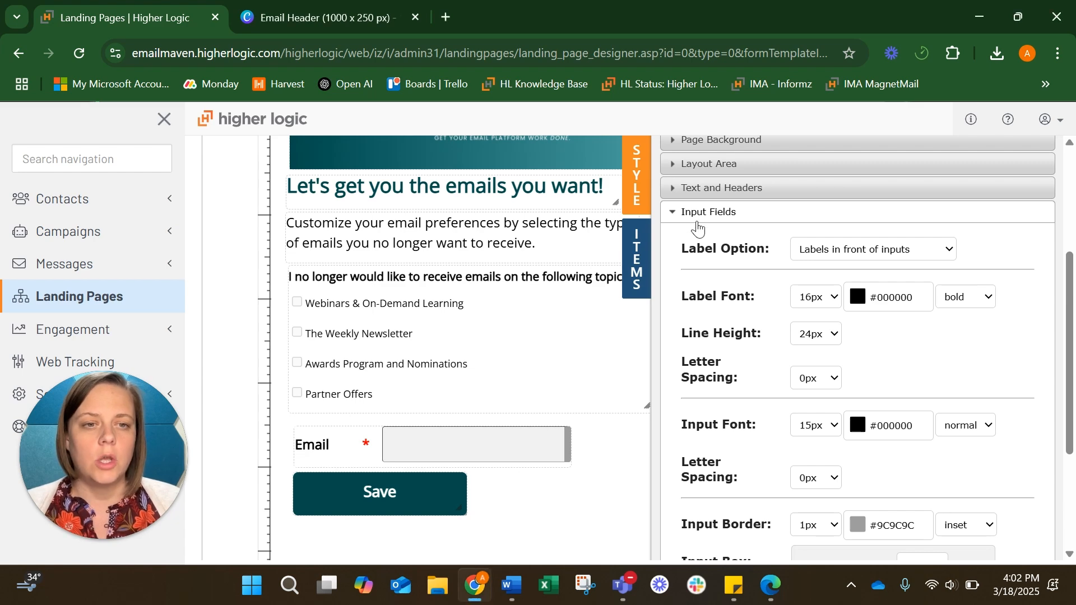
scroll(723, 408, down, 3)
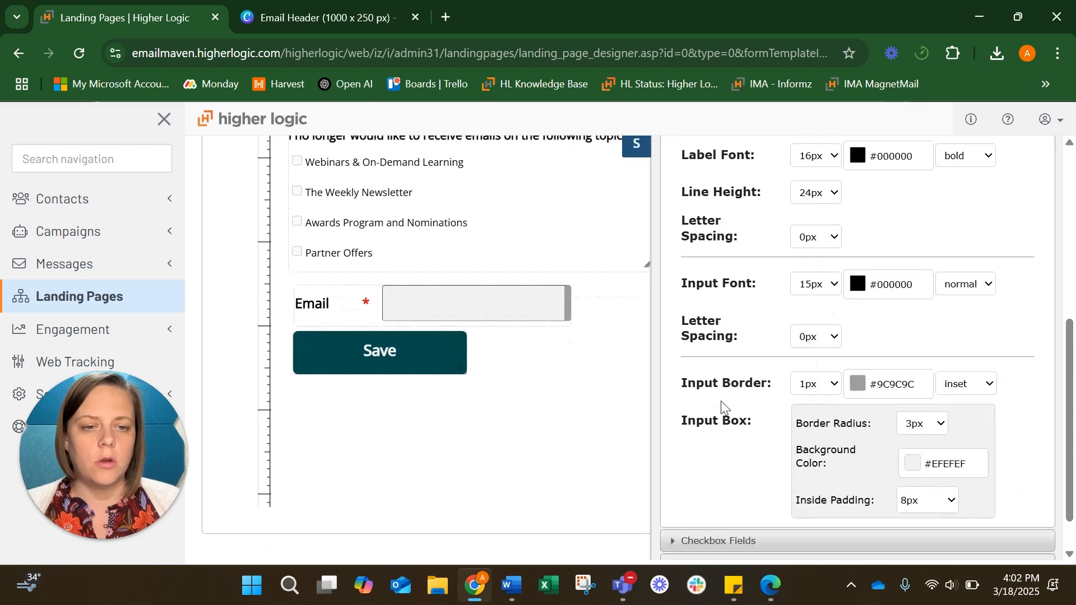
Check the Checkbox Fields font and heading colors, and set the Message Category Description font color to near-black (#030303)
click(706, 493)
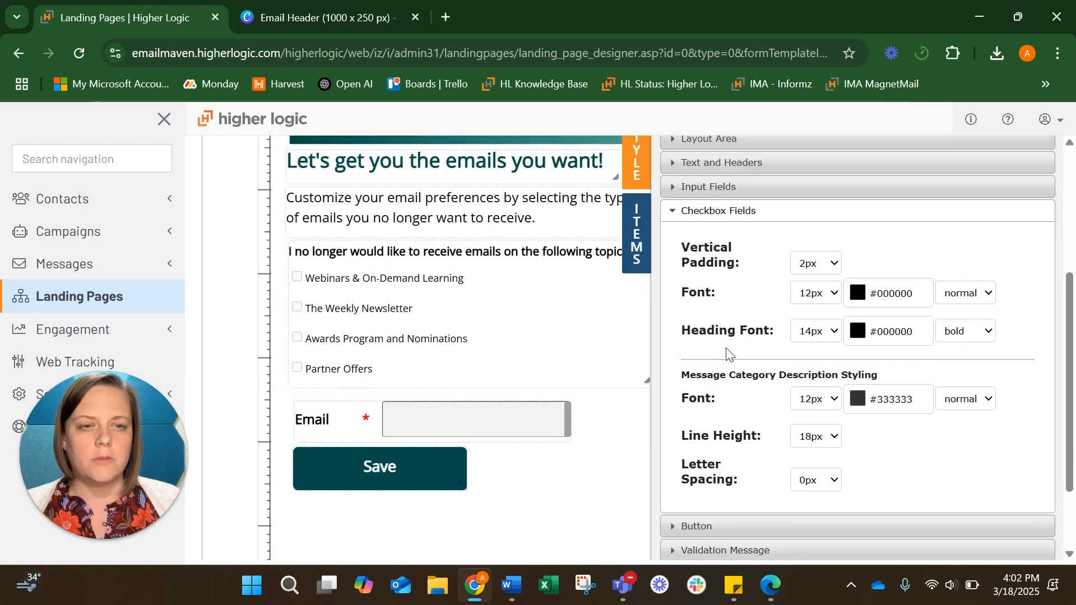
click(859, 295)
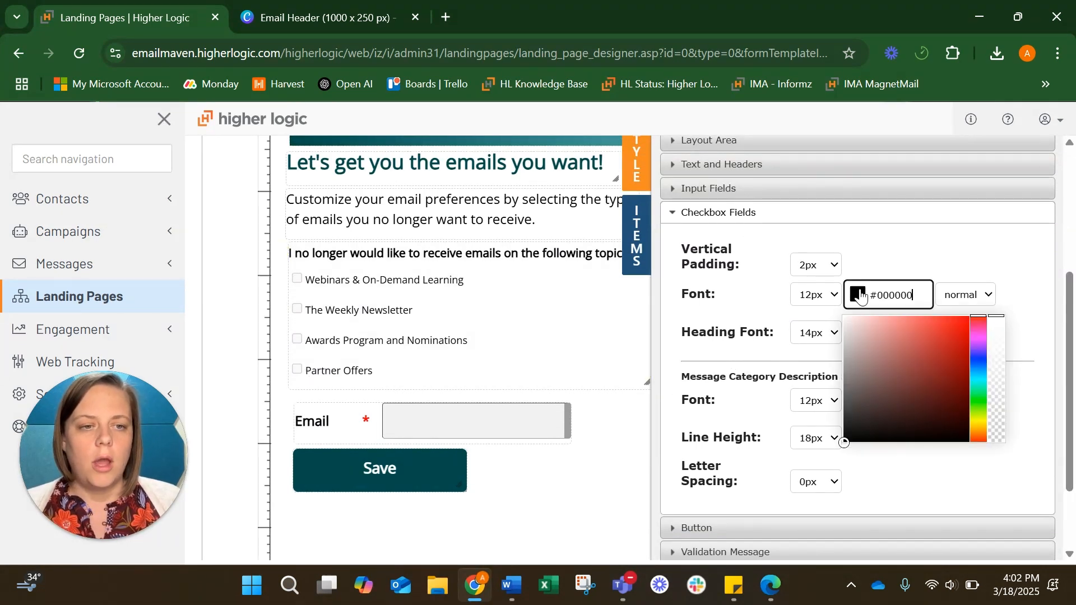
click(729, 292)
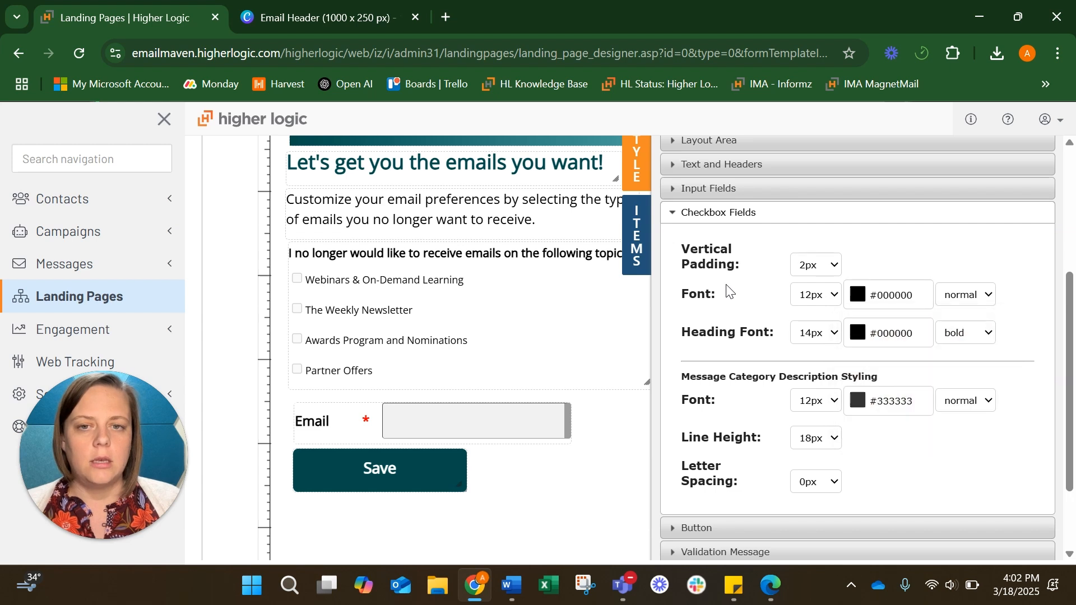
click(858, 333)
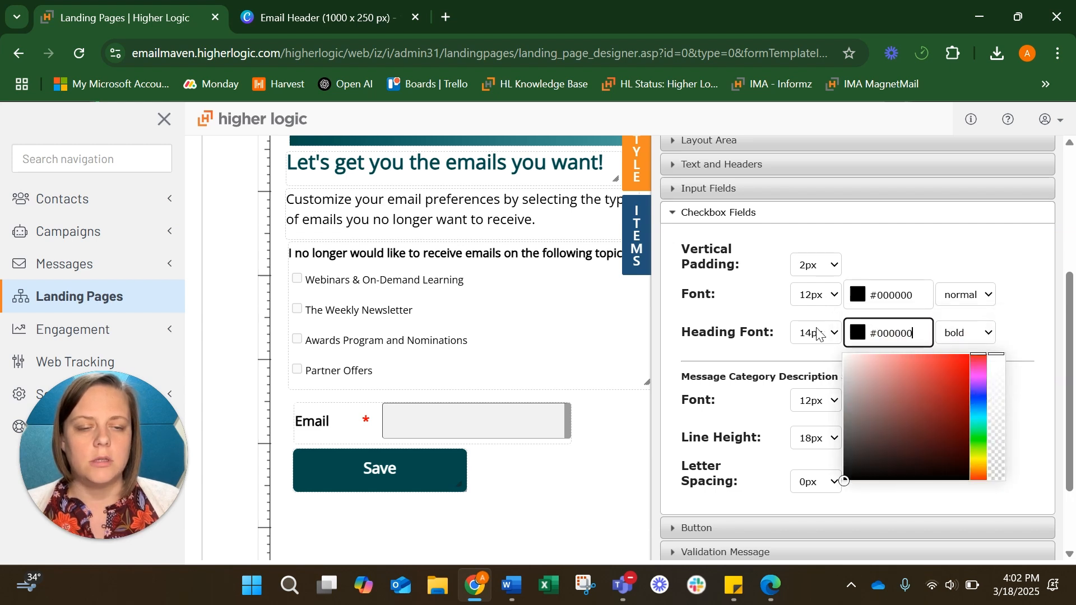
click(743, 315)
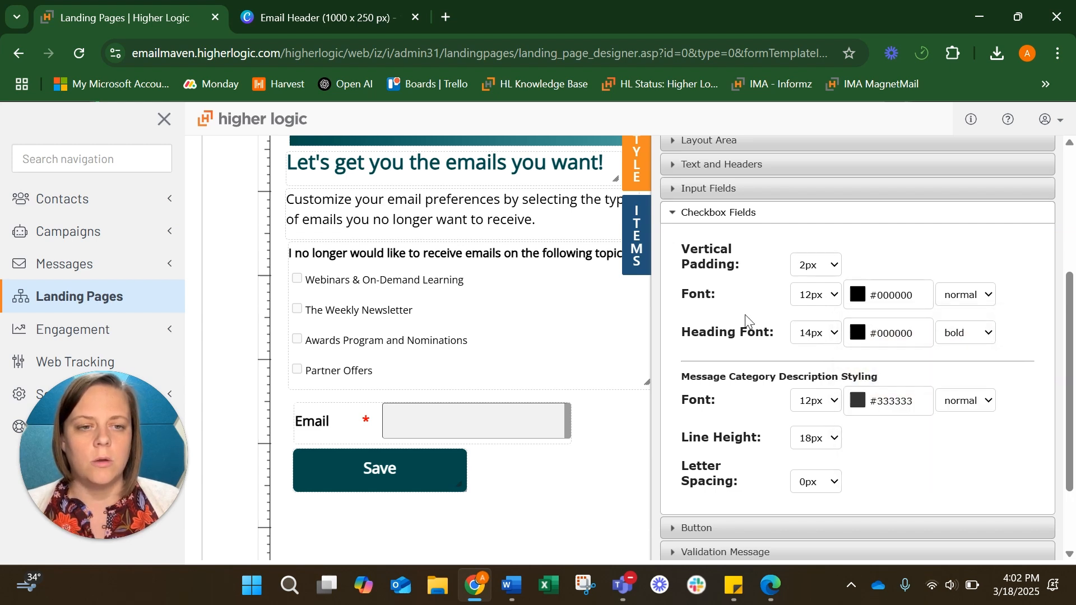
click(863, 410)
click(845, 489)
drag(845, 489, 845, 514)
click(776, 483)
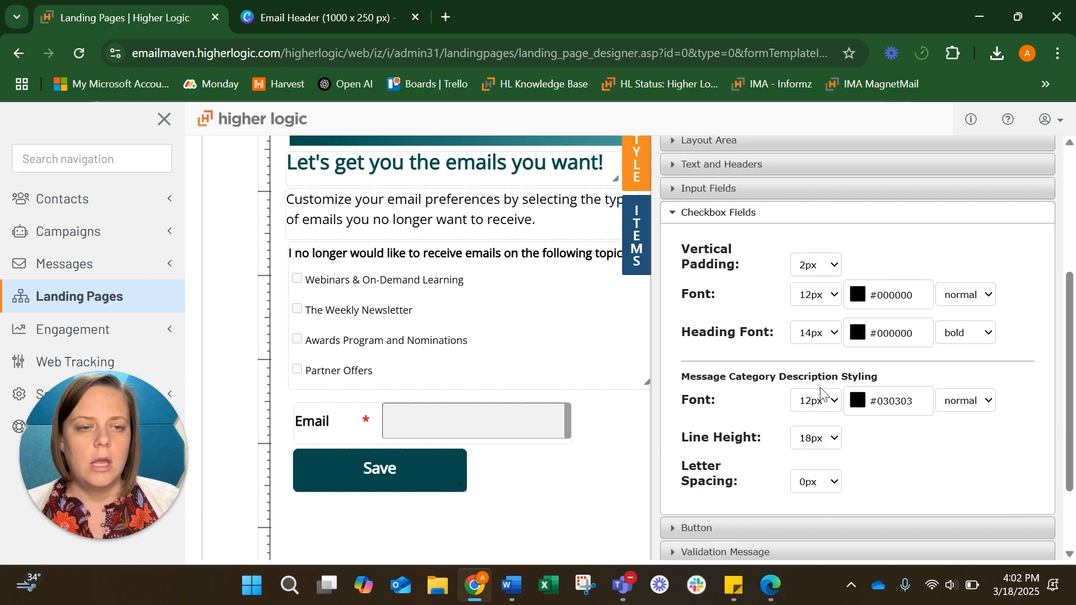
Set the Checkbox Fields font sizes to 16px for the heading and 14px for both the message category description and checkbox labels
click(832, 331)
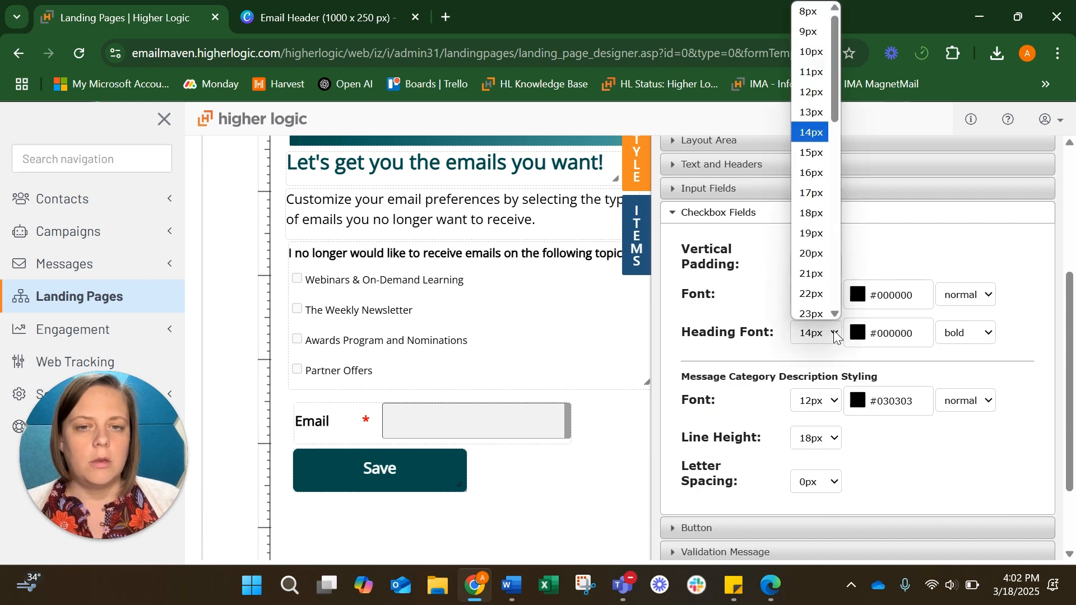
click(813, 168)
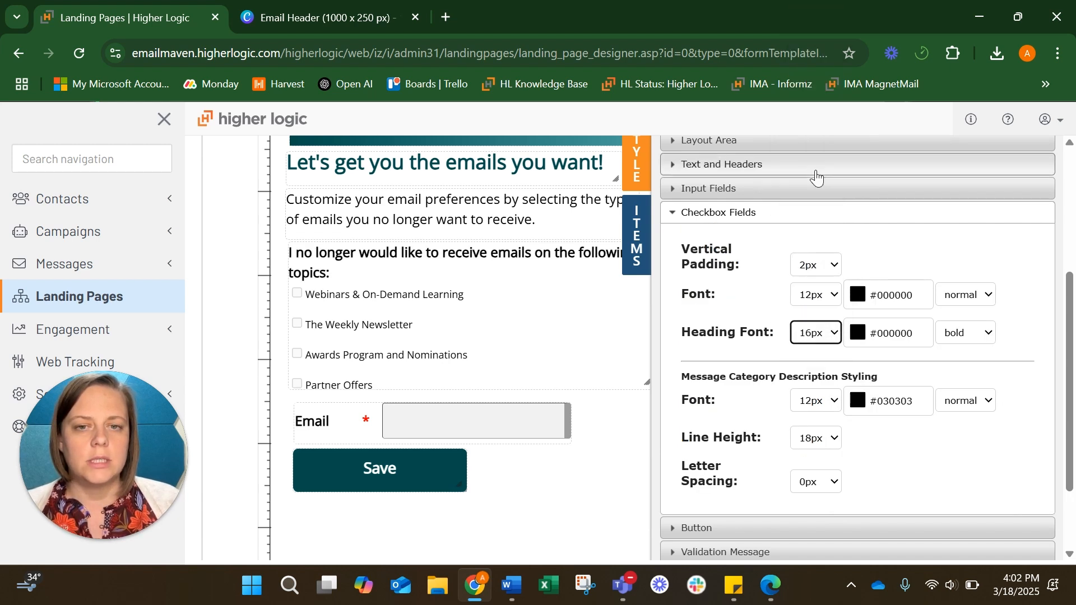
click(834, 401)
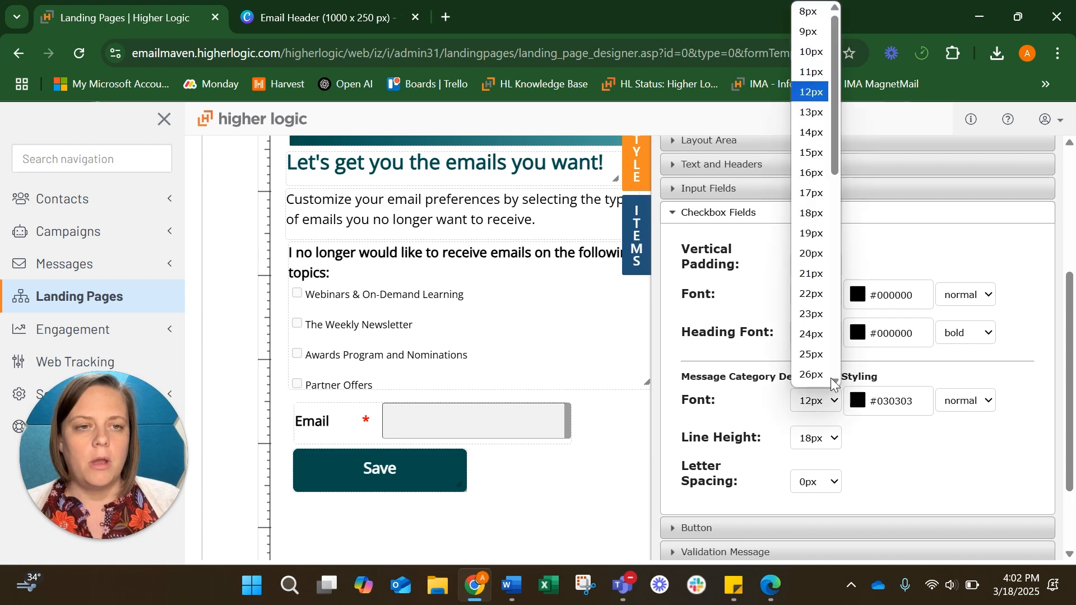
click(816, 144)
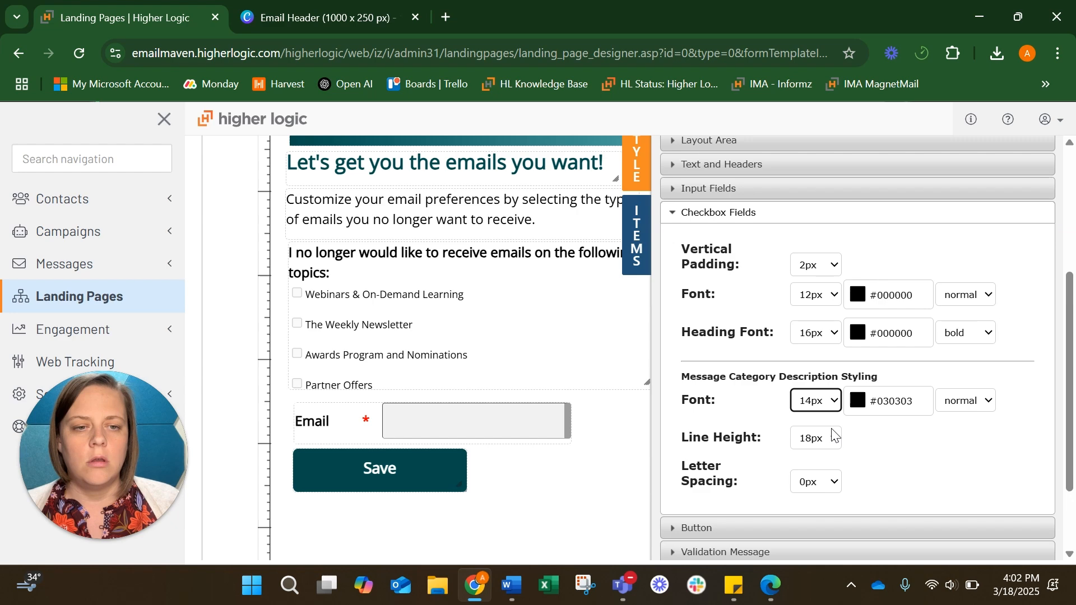
scroll(732, 379, down, 2)
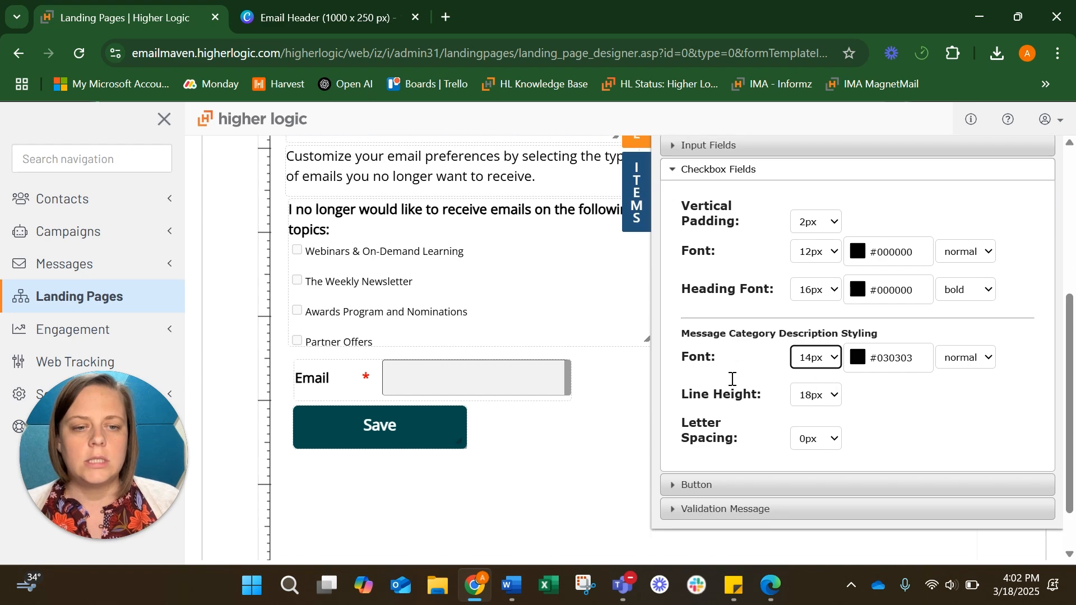
scroll(732, 379, up, 2)
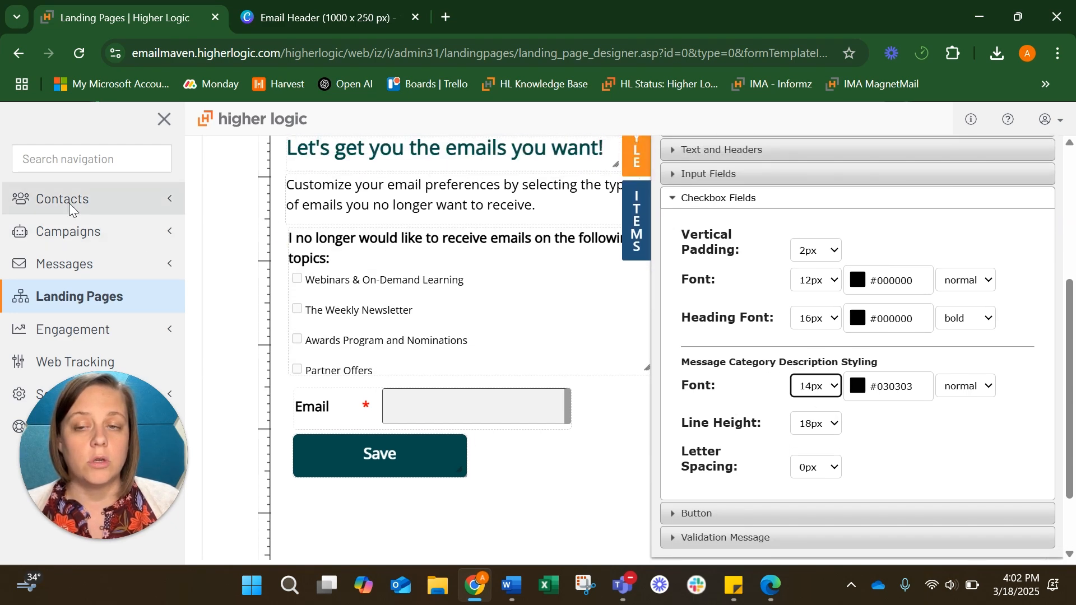
scroll(828, 262, down, 1)
click(834, 243)
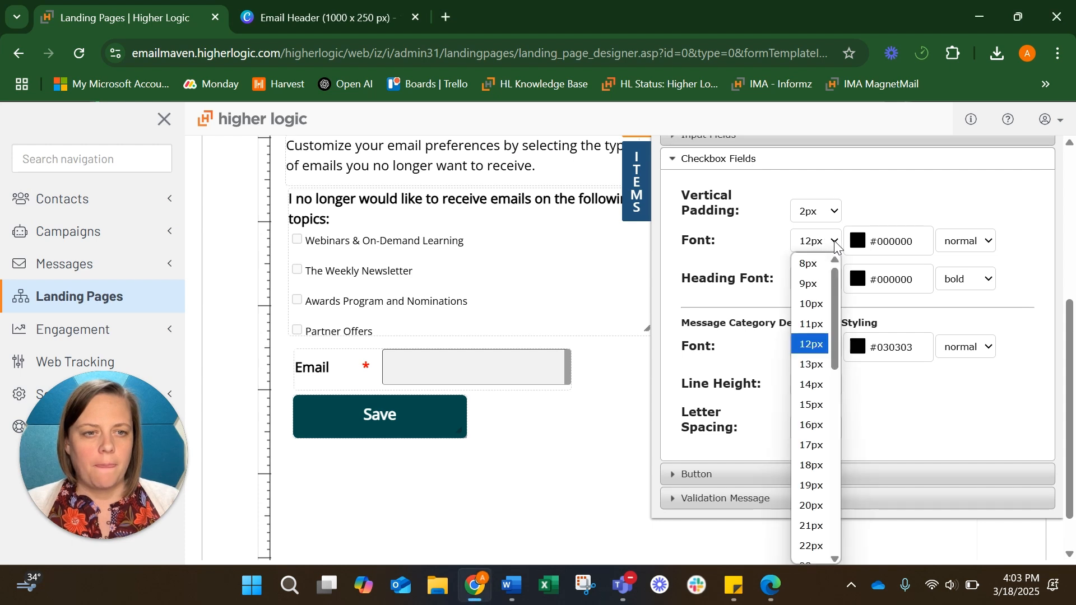
click(807, 385)
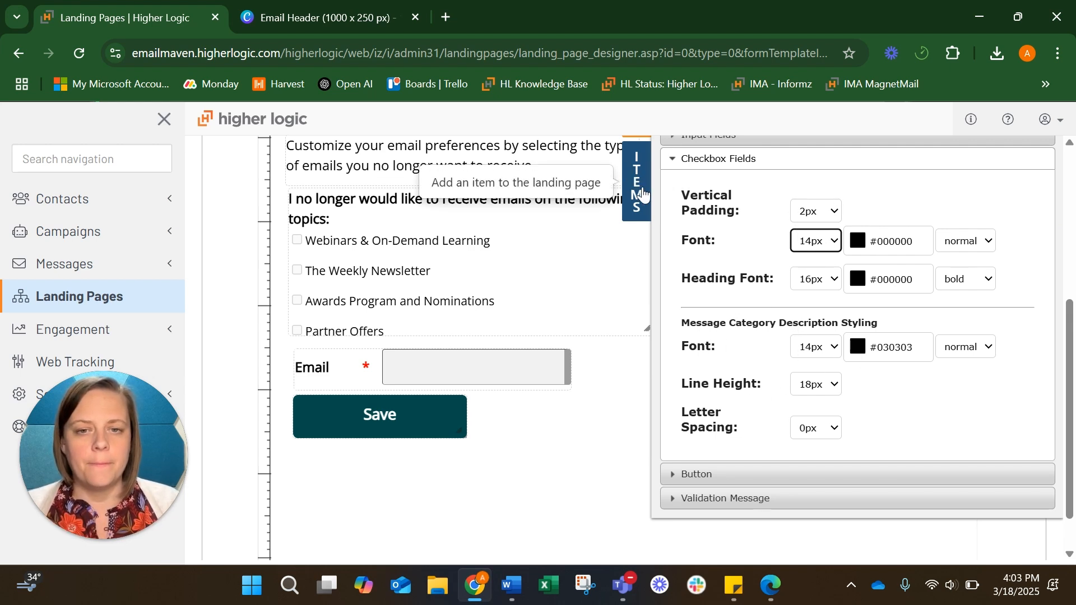
Open the Button style settings, switch to the brand guidelines PDF in Edge and copy the Light Teal hex code 5BB2B2
scroll(710, 403, down, 1)
click(695, 461)
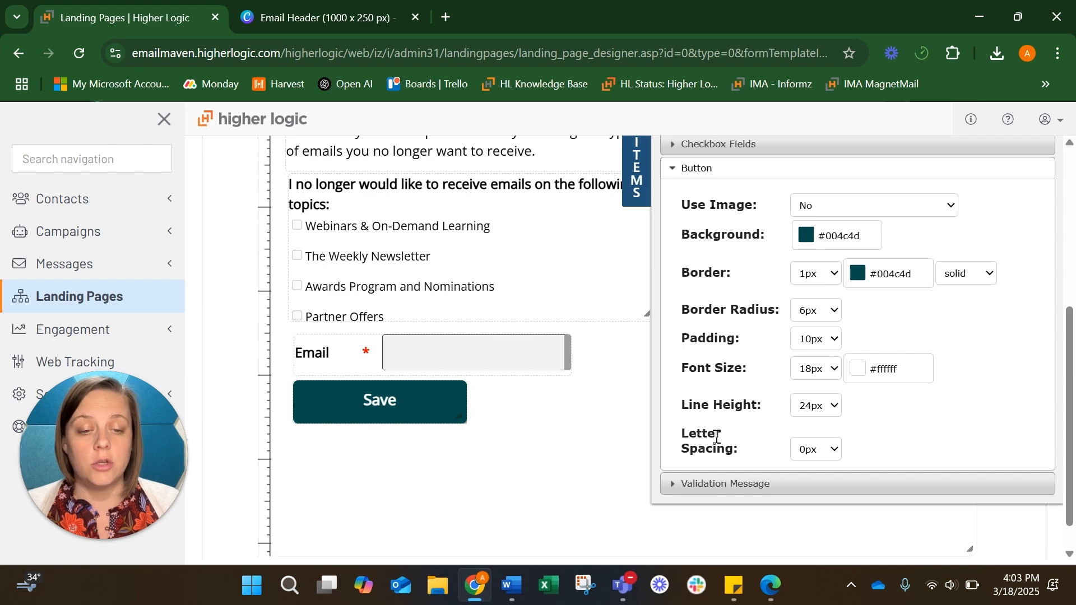
mouse_move(772, 582)
click(782, 545)
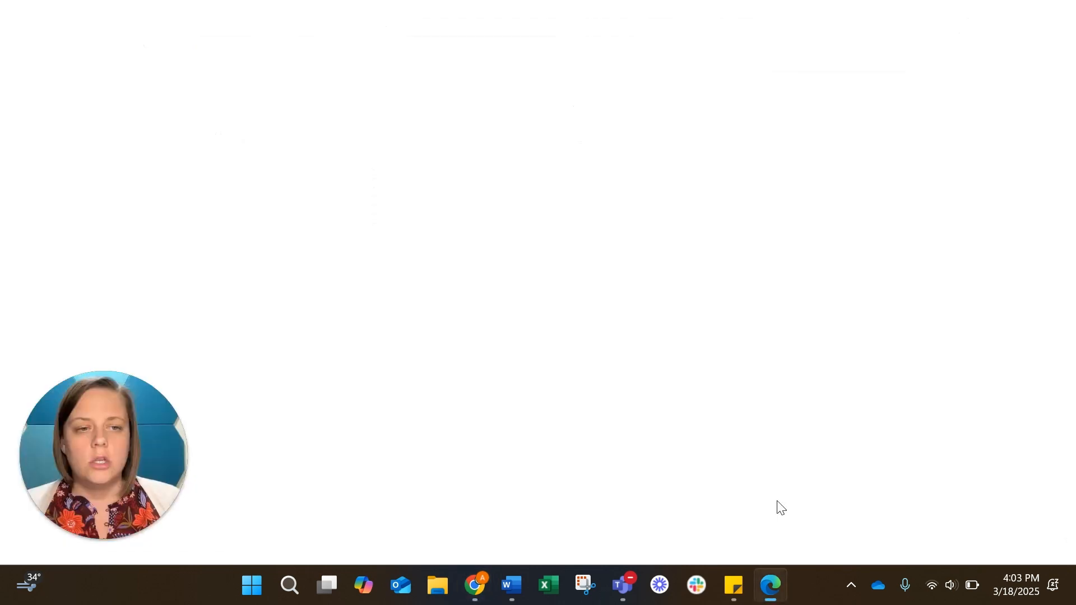
scroll(753, 409, up, 5)
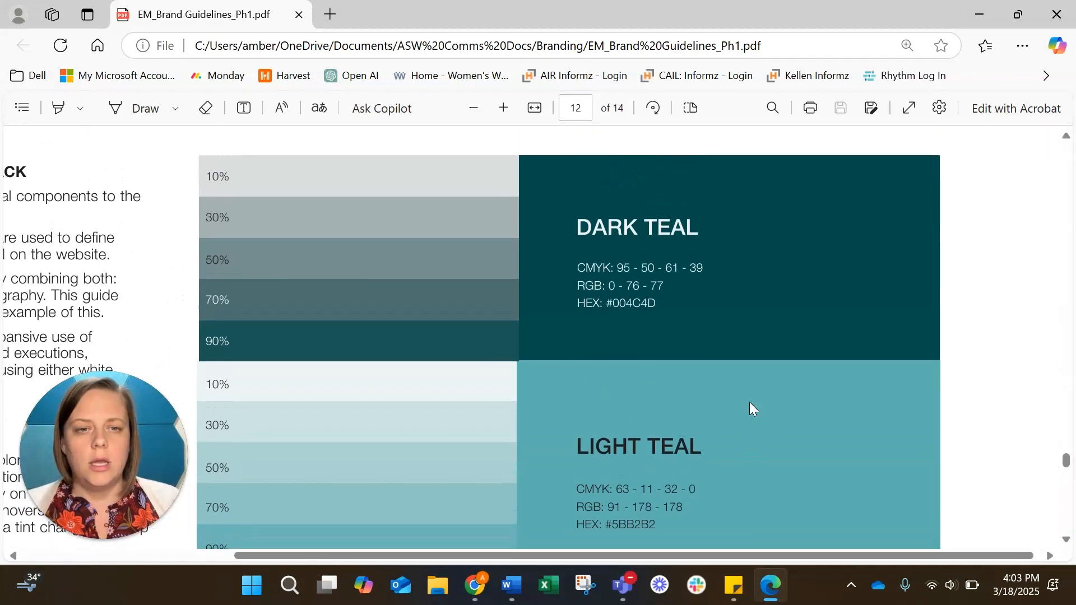
drag(661, 498, 611, 496)
key(ctrl+c)
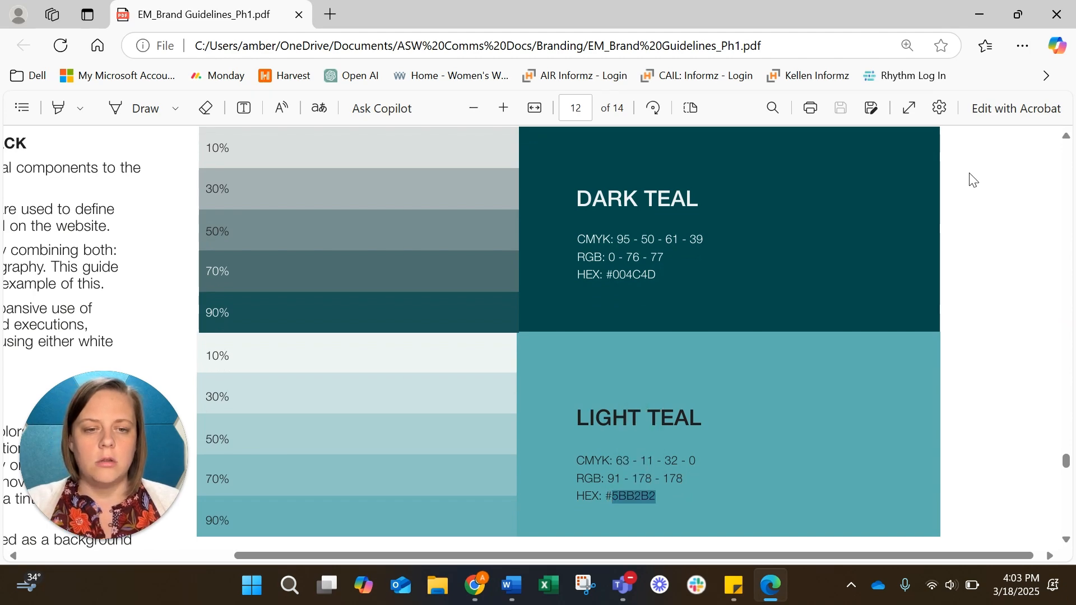
Return to the landing page designer in Chrome and set the button background color to Light Teal (#5BB2B2)
click(978, 11)
click(956, 28)
click(806, 235)
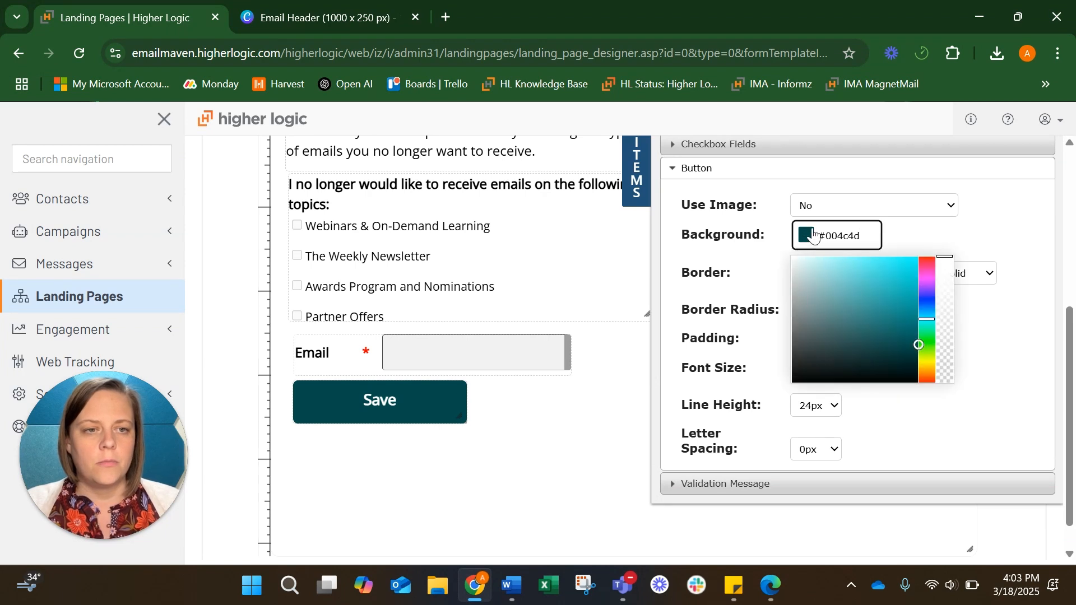
drag(827, 235, 880, 238)
key(ctrl+v)
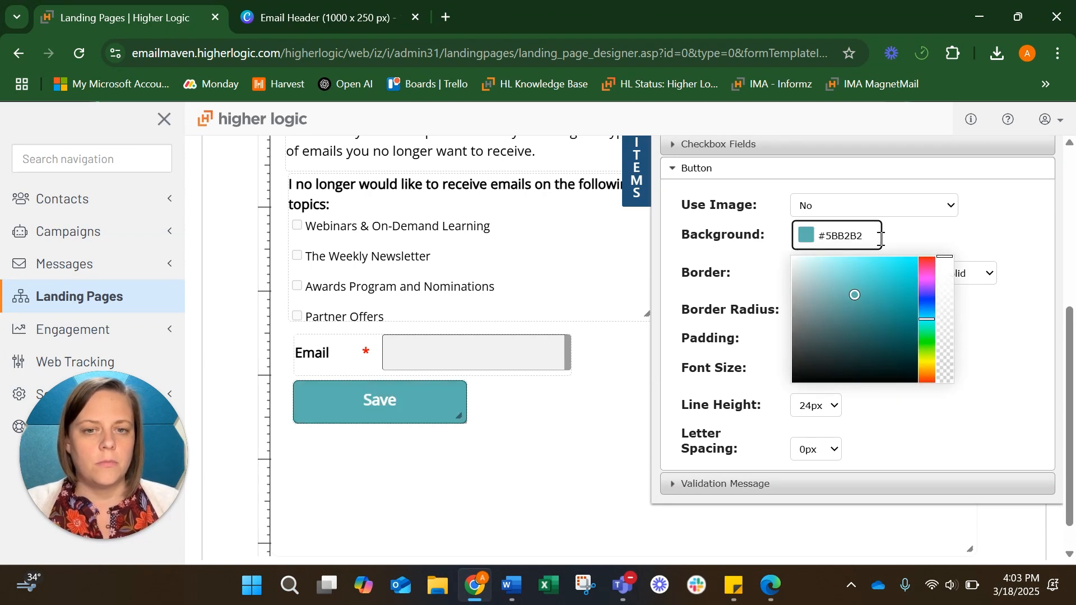
click(961, 236)
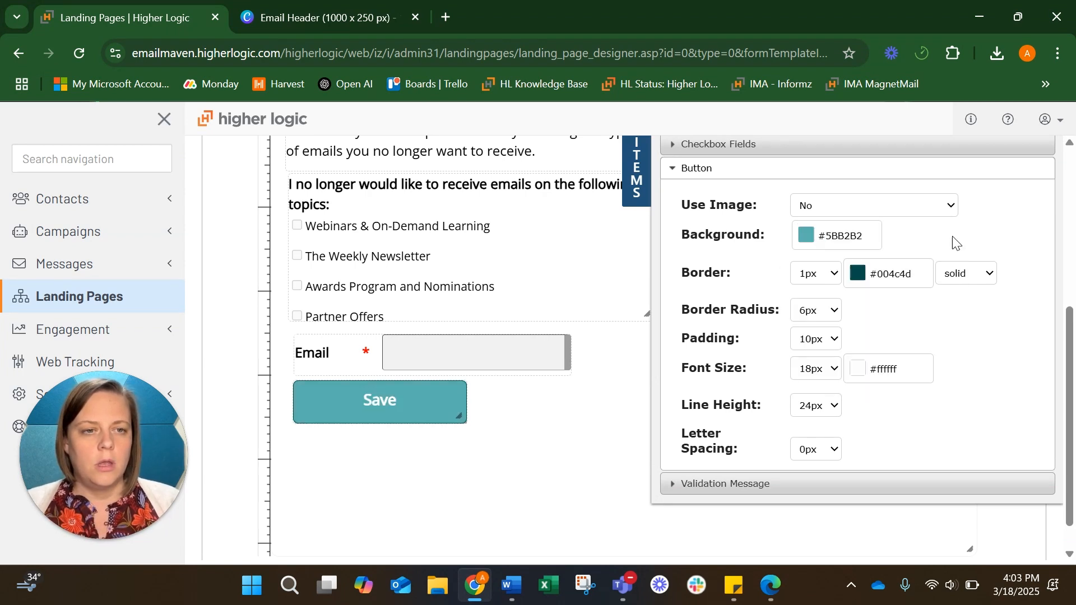
Set the Save button's font color to black (#000000)
click(850, 374)
mouse_move(840, 223)
mouse_down()
mouse_move(846, 293)
mouse_move(812, 367)
mouse_up()
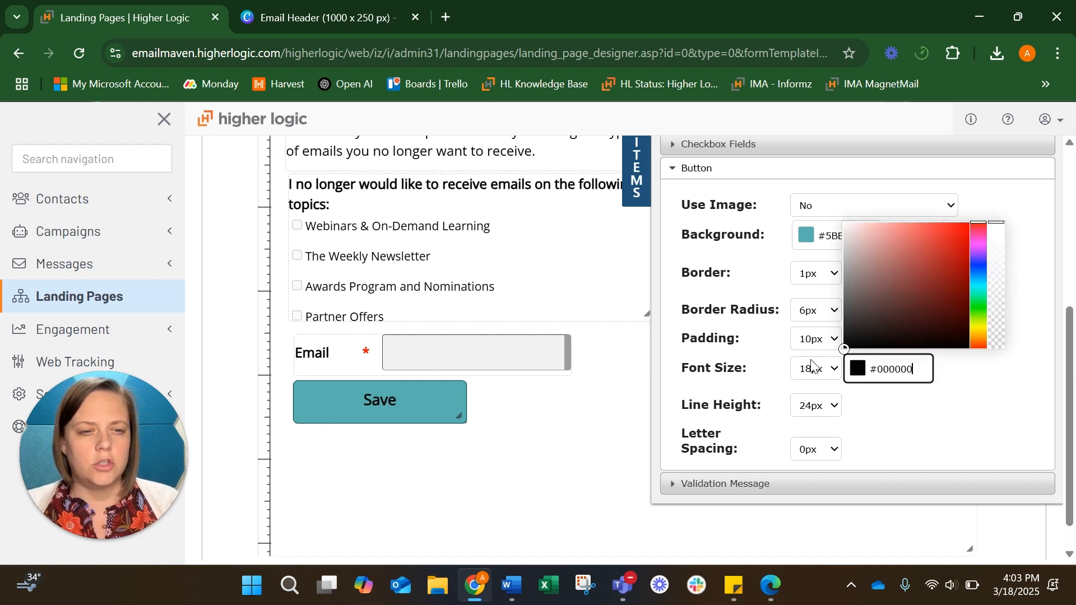
click(878, 420)
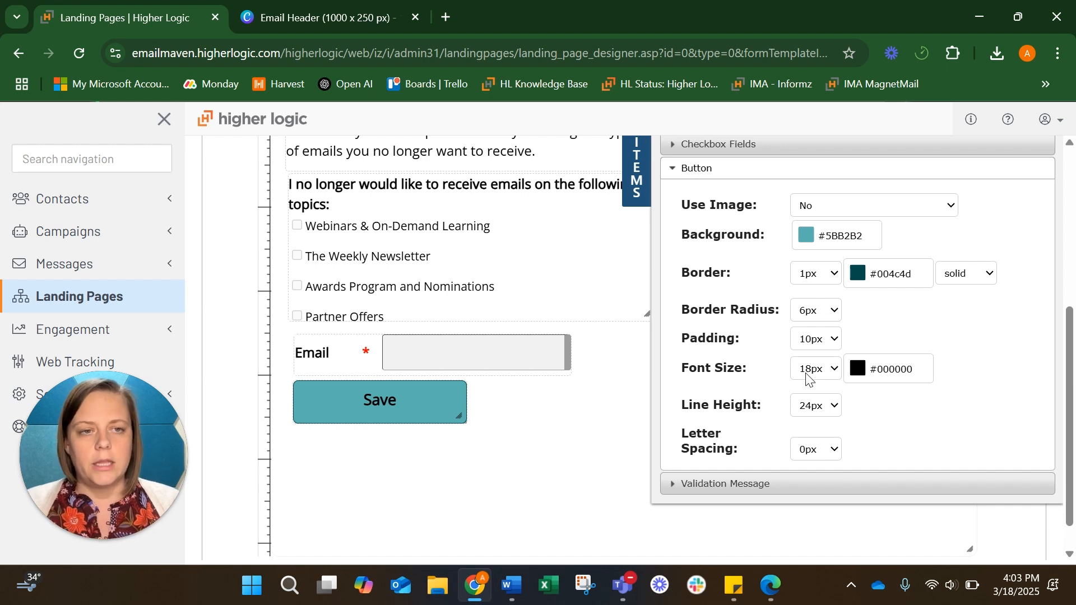
Review the Validation Message styling, and collapse the side panel to view the full page layout
scroll(815, 380, down, 1)
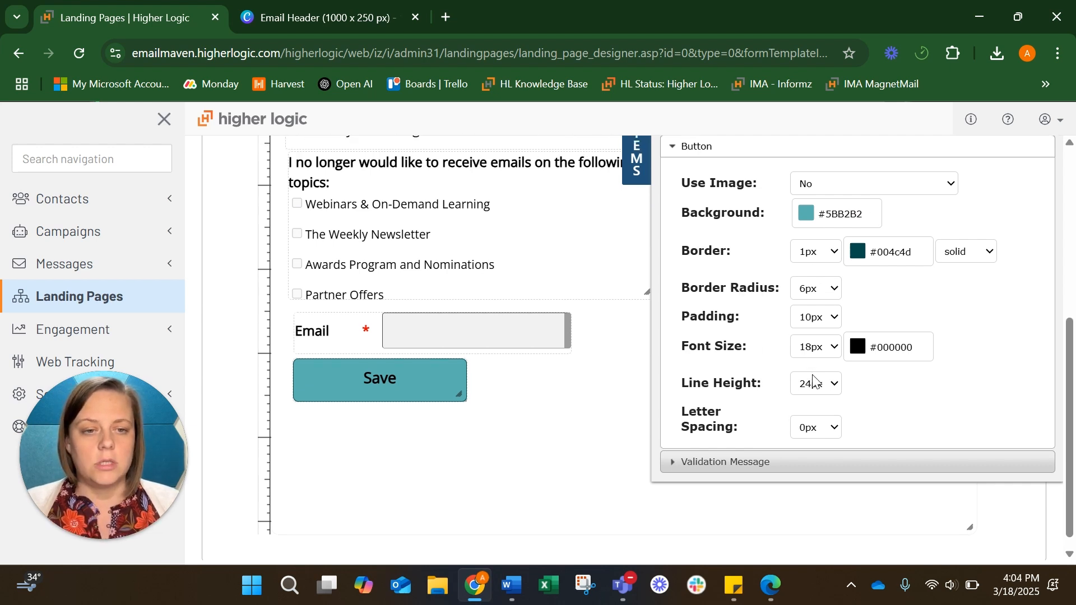
click(748, 473)
scroll(757, 332, up, 3)
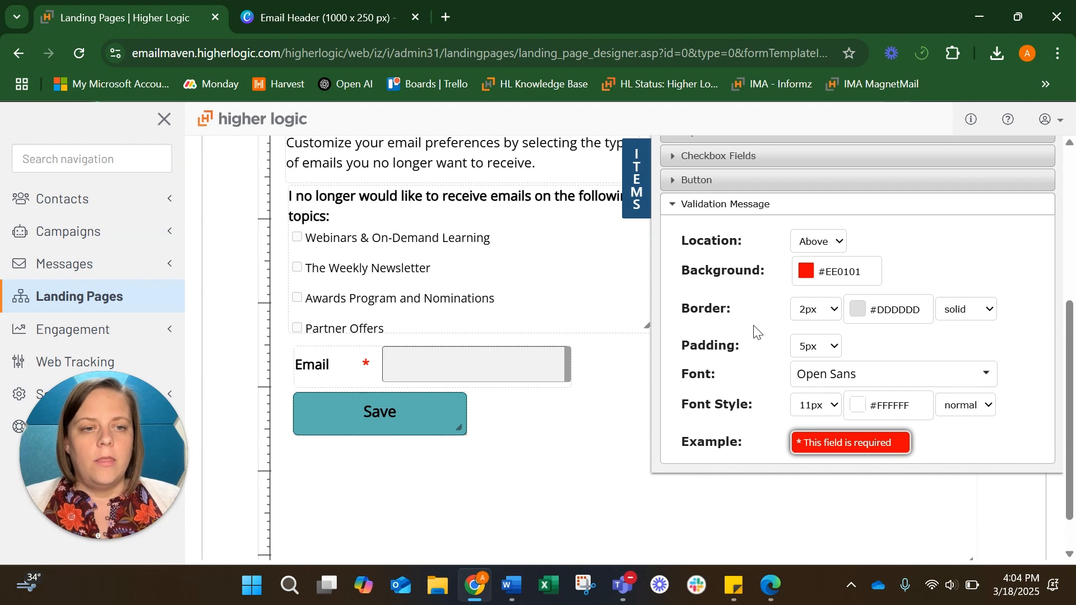
click(635, 221)
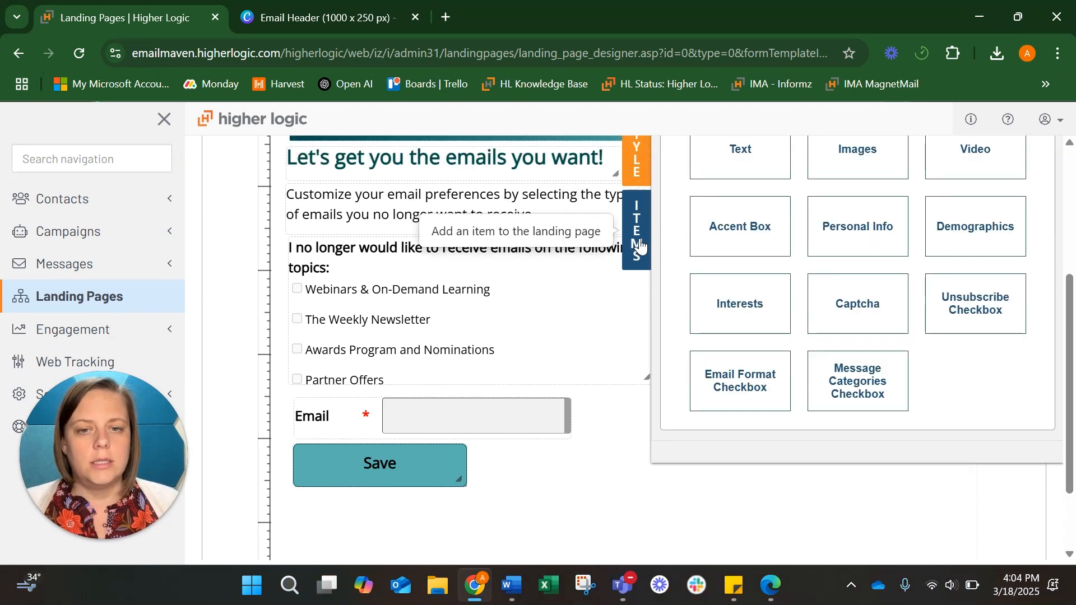
click(636, 224)
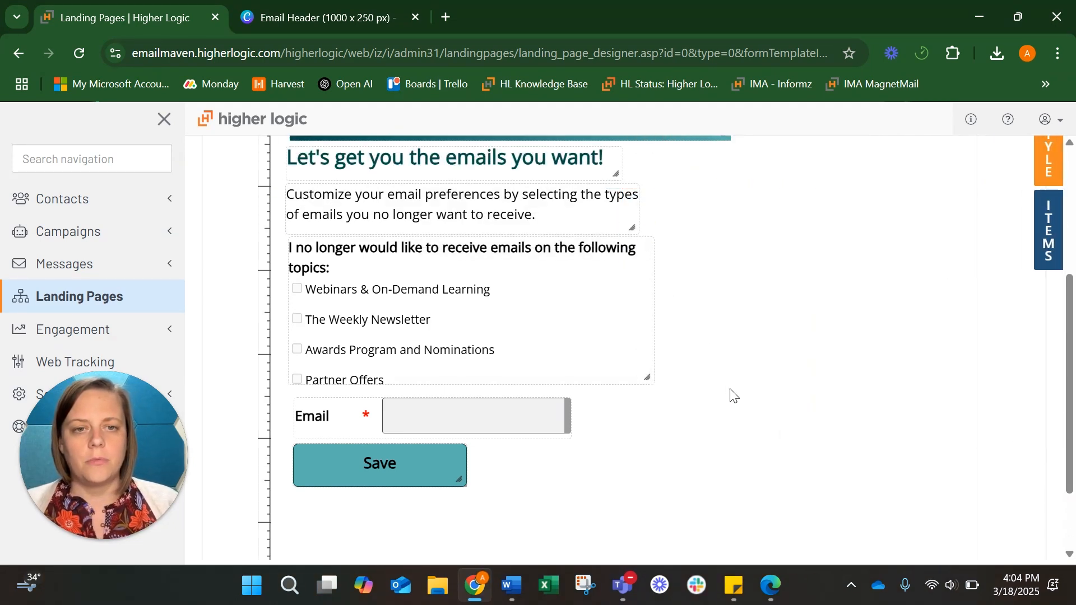
Widen the intro text box and the interest checkbox group so the topics heading fits on one line
scroll(730, 392, up, 3)
scroll(733, 395, down, 1)
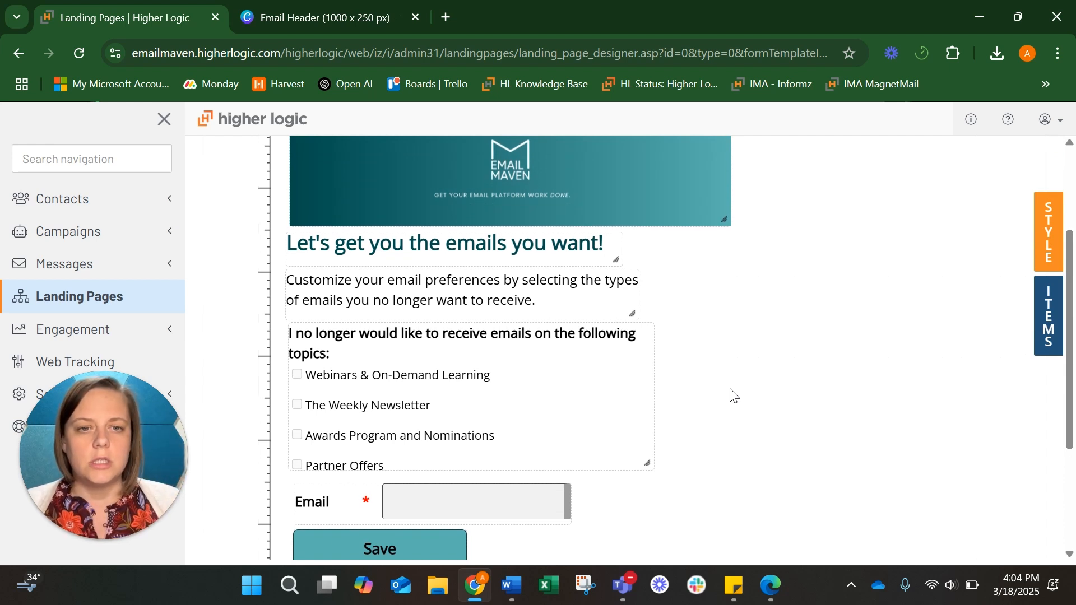
mouse_move(637, 294)
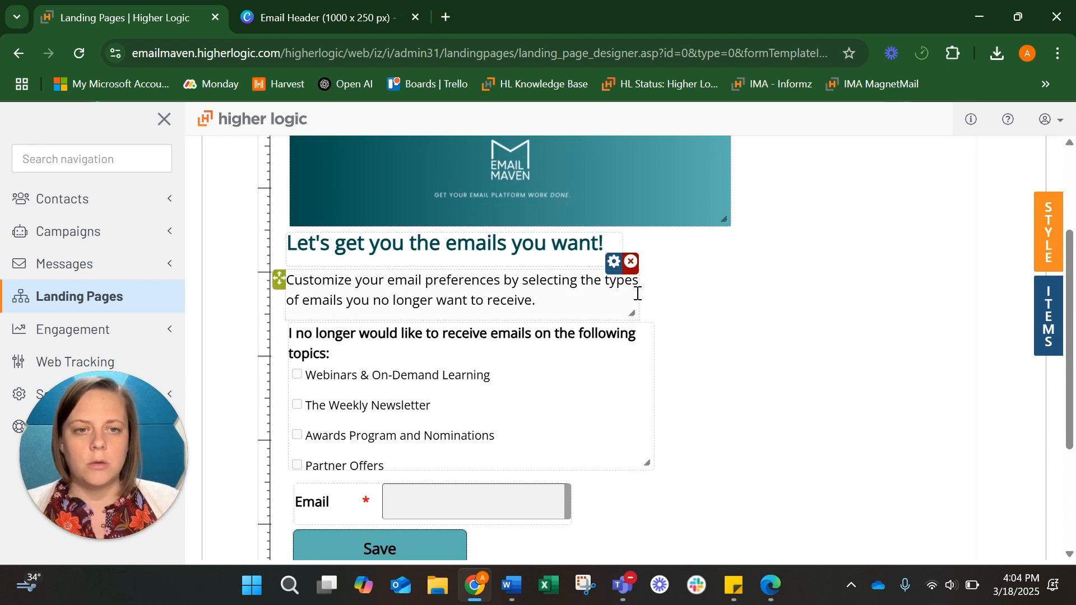
drag(638, 296, 706, 298)
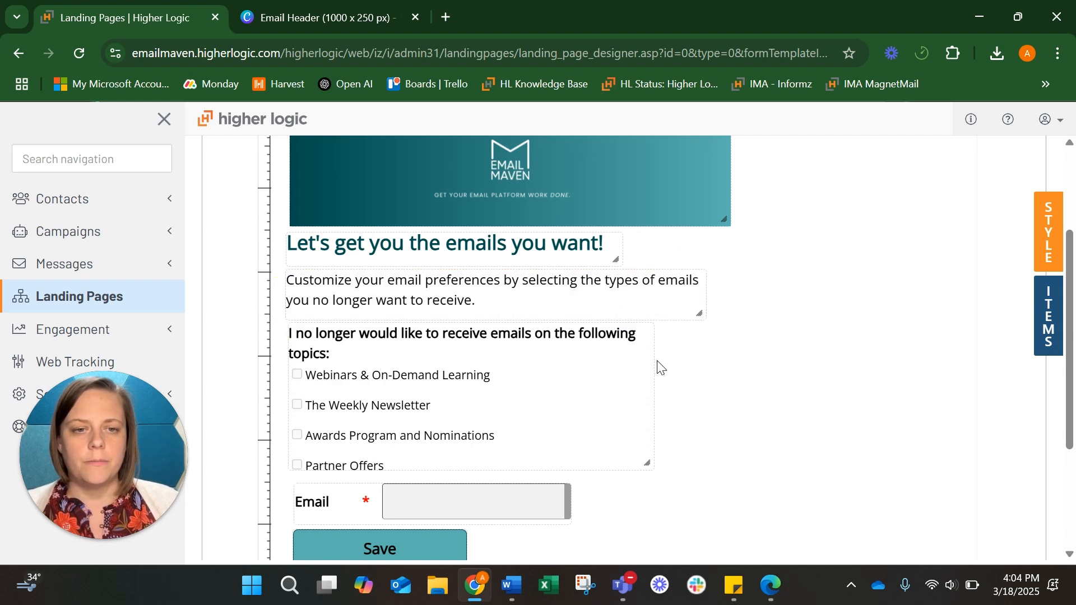
drag(654, 359, 720, 356)
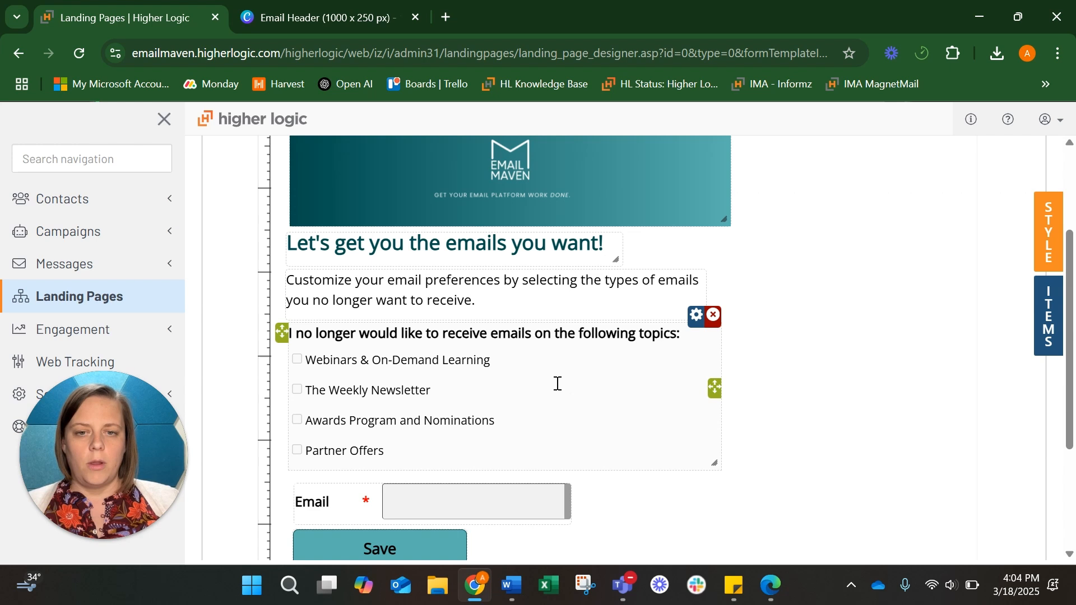
Open the interest group's properties, keep Checked by default at No and mobile display enabled, and save them
scroll(558, 384, down, 1)
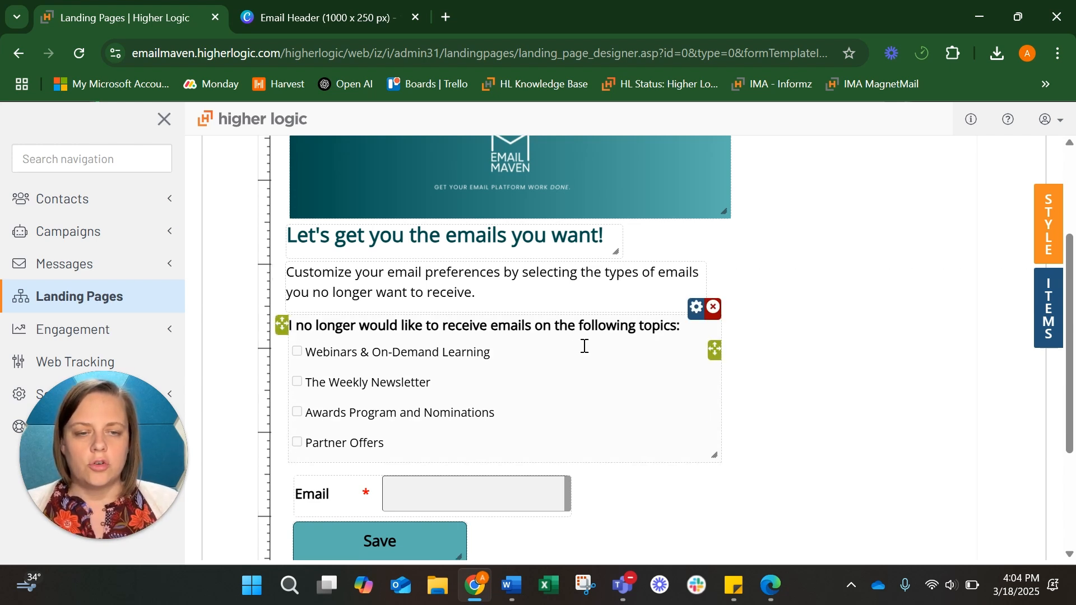
click(696, 315)
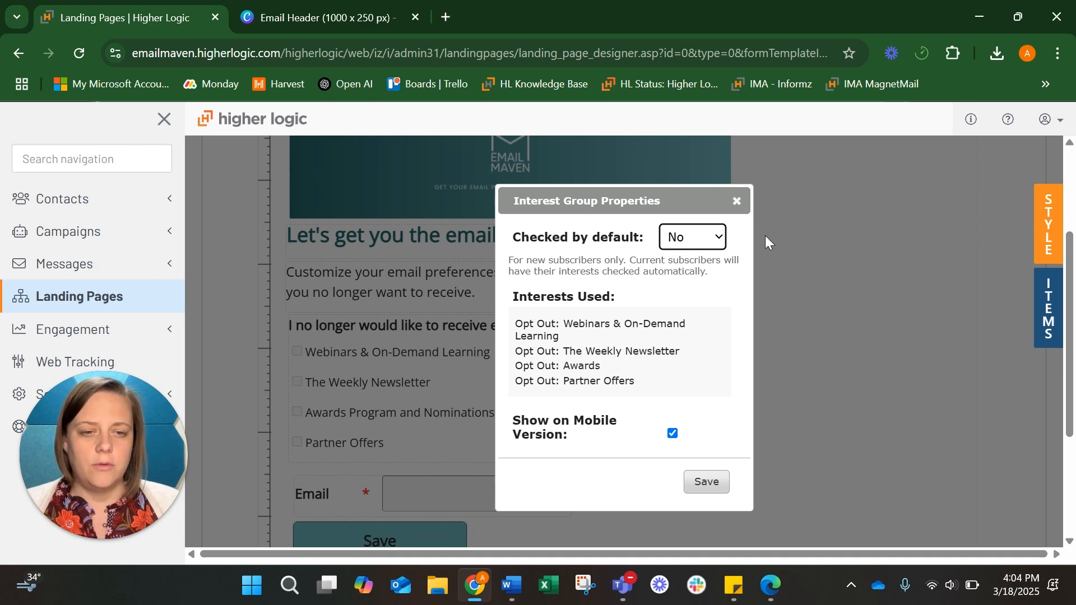
click(713, 485)
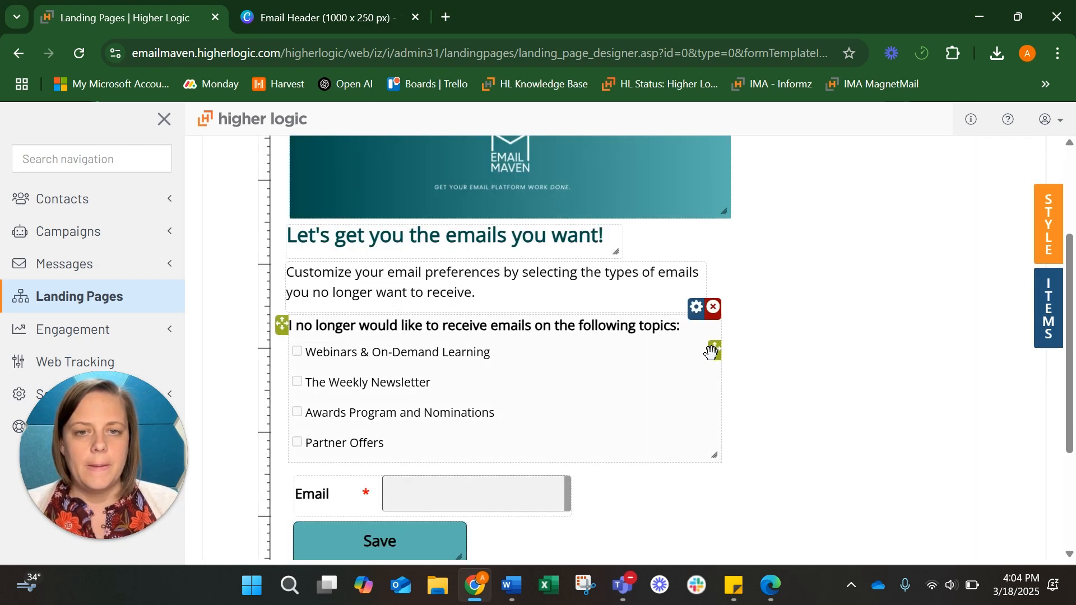
Narrow the page canvas to fit more closely around the content, and review the layout from end to end
scroll(711, 352, down, 3)
drag(980, 345, 877, 350)
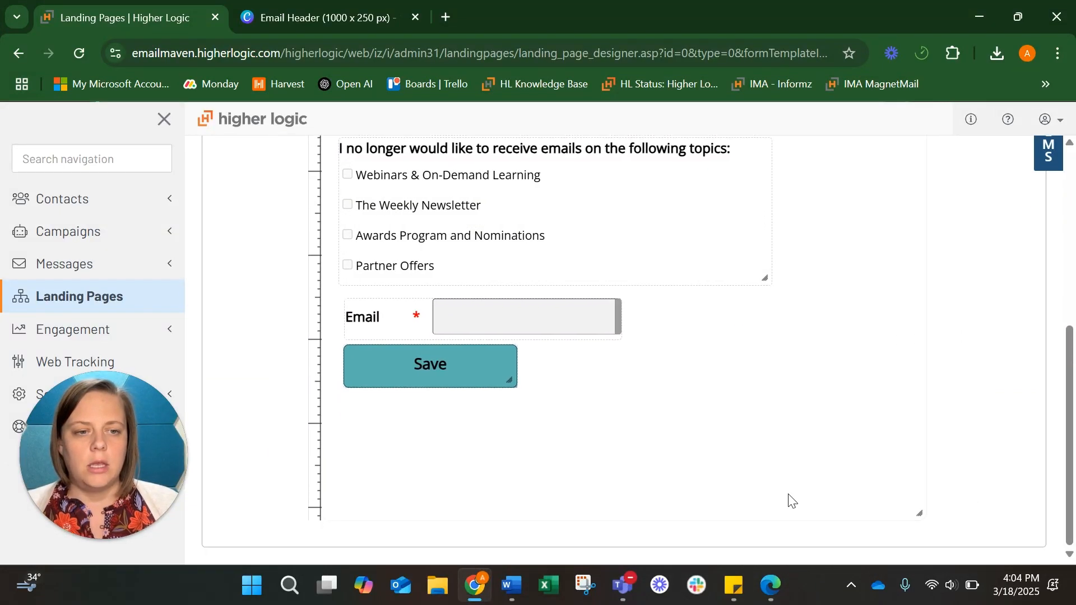
scroll(774, 415, up, 6)
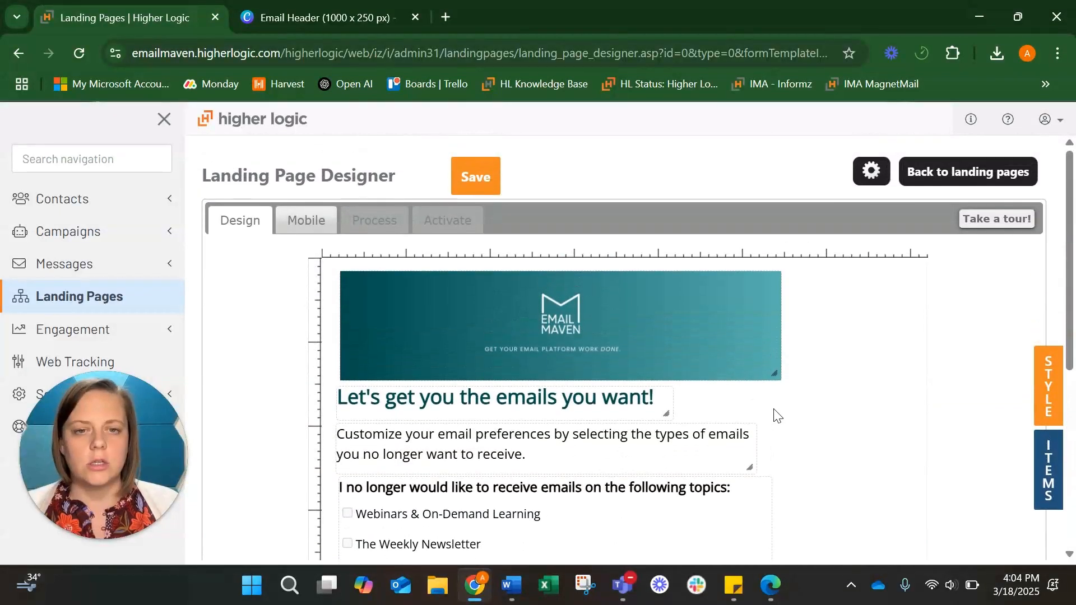
scroll(773, 415, down, 1)
scroll(550, 403, up, 1)
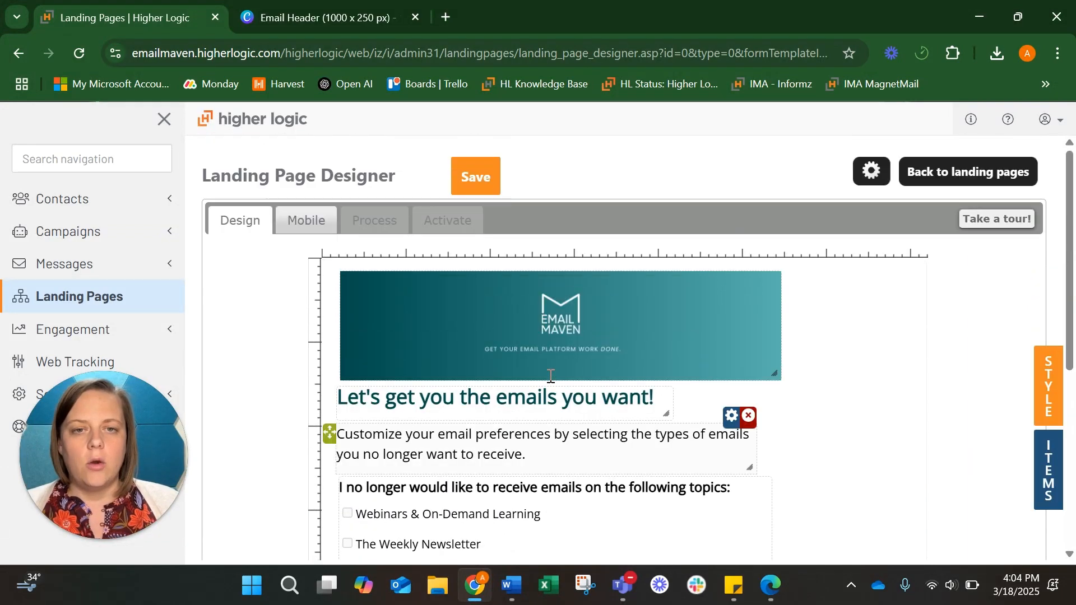
Start saving the landing page with the name Email Preferences Landing Page and filename Email_Preferences_Landing_Page
click(484, 181)
click(580, 247)
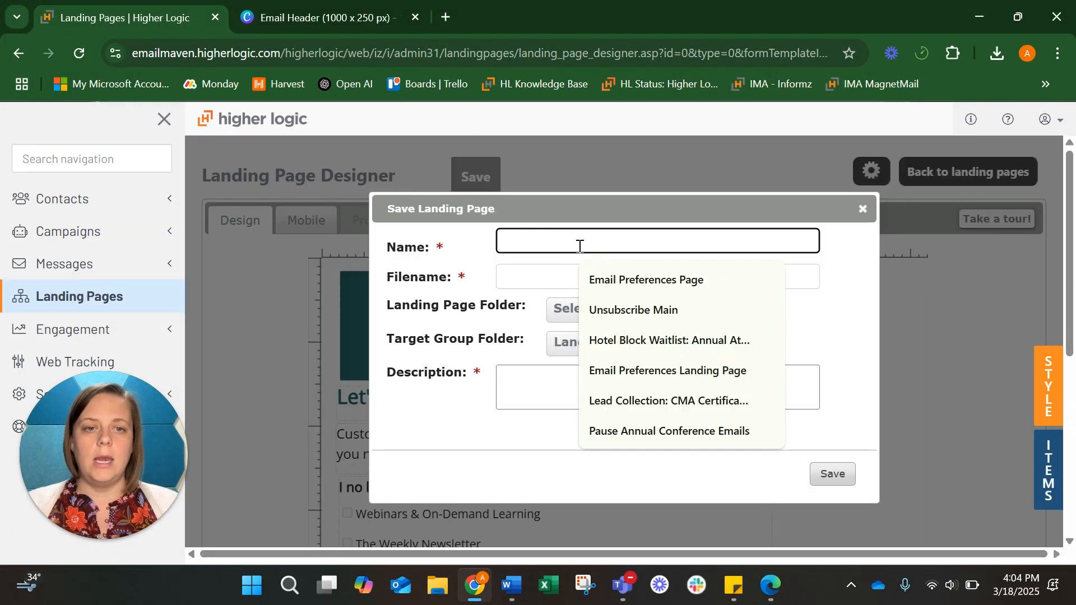
text(Email)
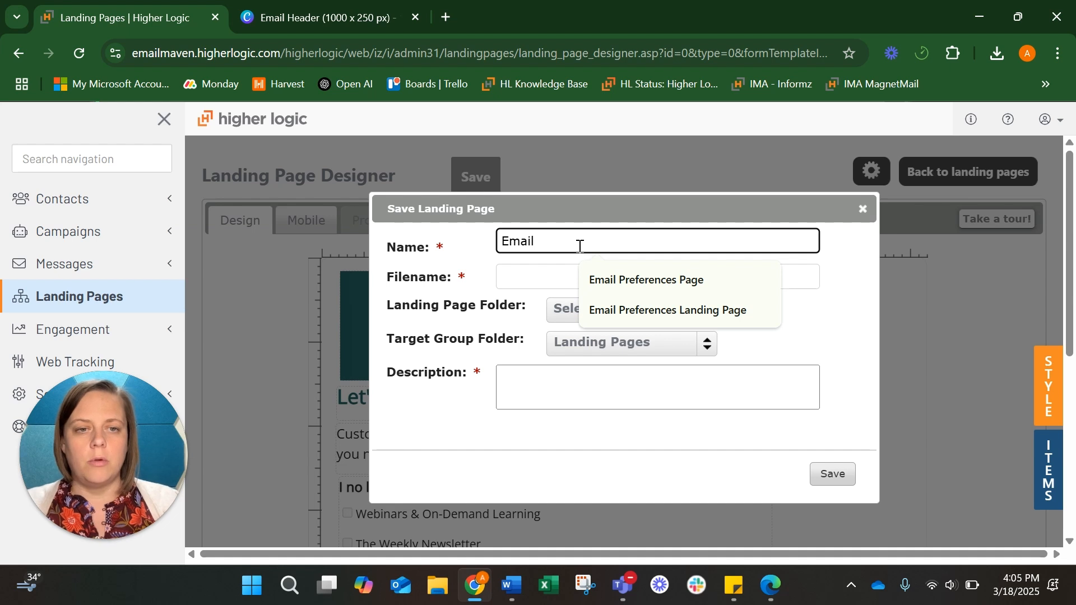
click(668, 310)
click(504, 274)
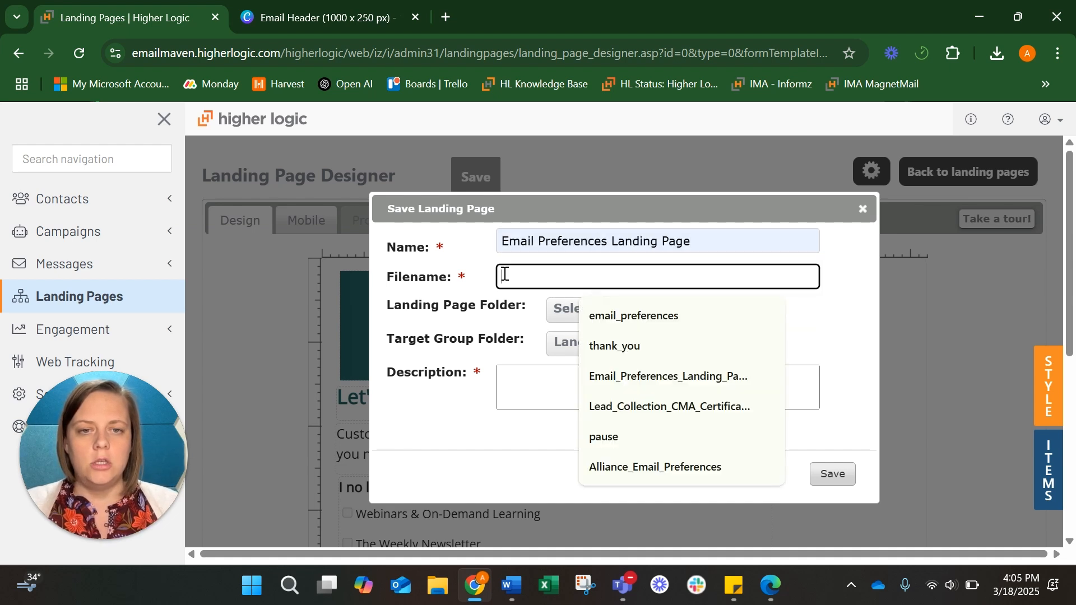
click(665, 375)
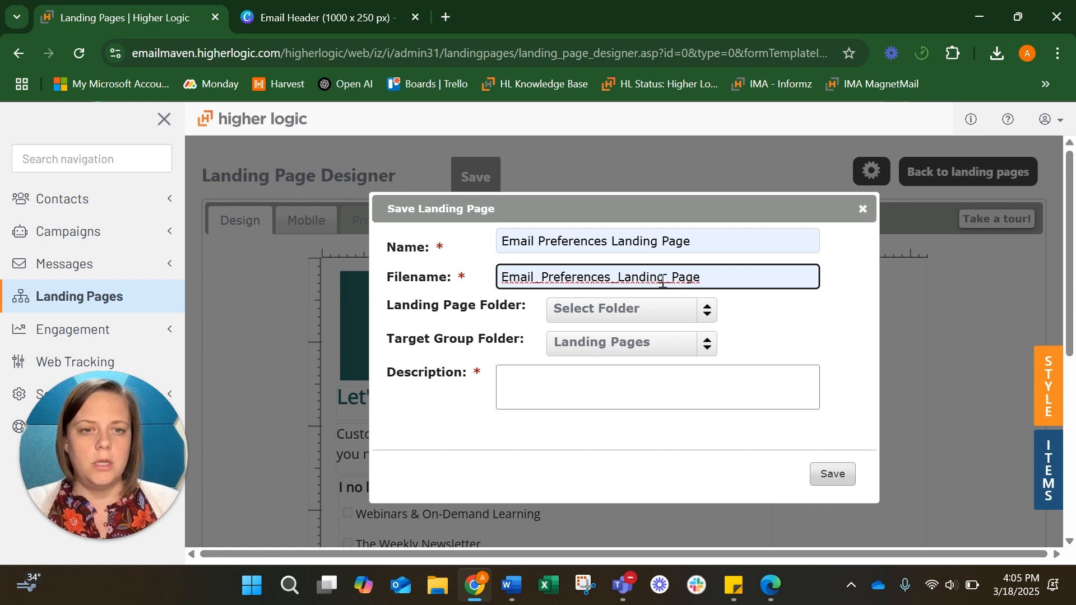
Choose the Email Preferences landing page folder, copy the page name into the description, and save the landing page
click(707, 309)
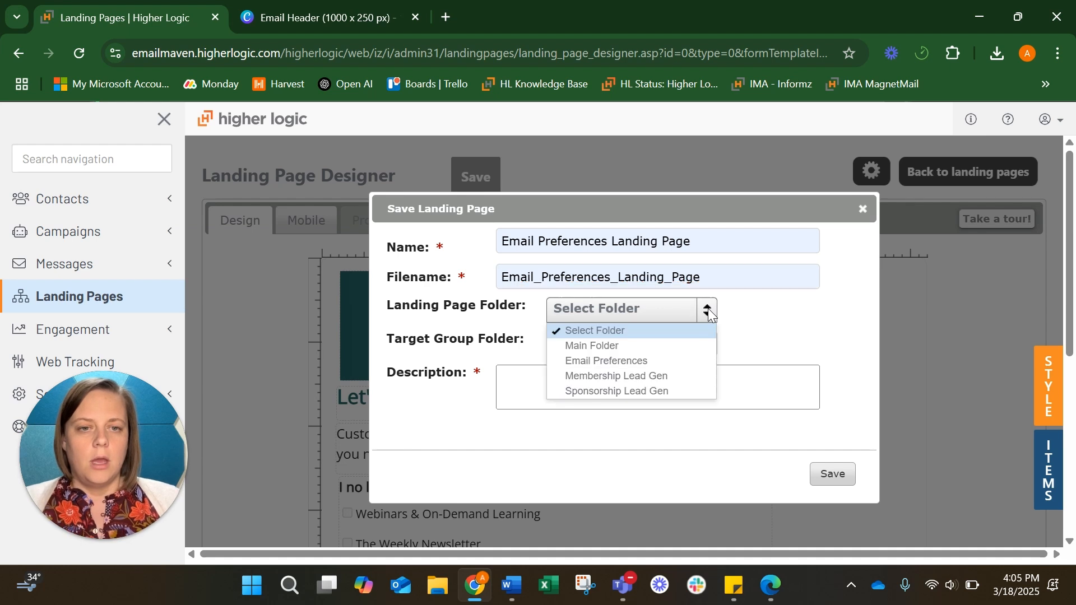
click(684, 359)
click(578, 384)
triple_click(625, 238)
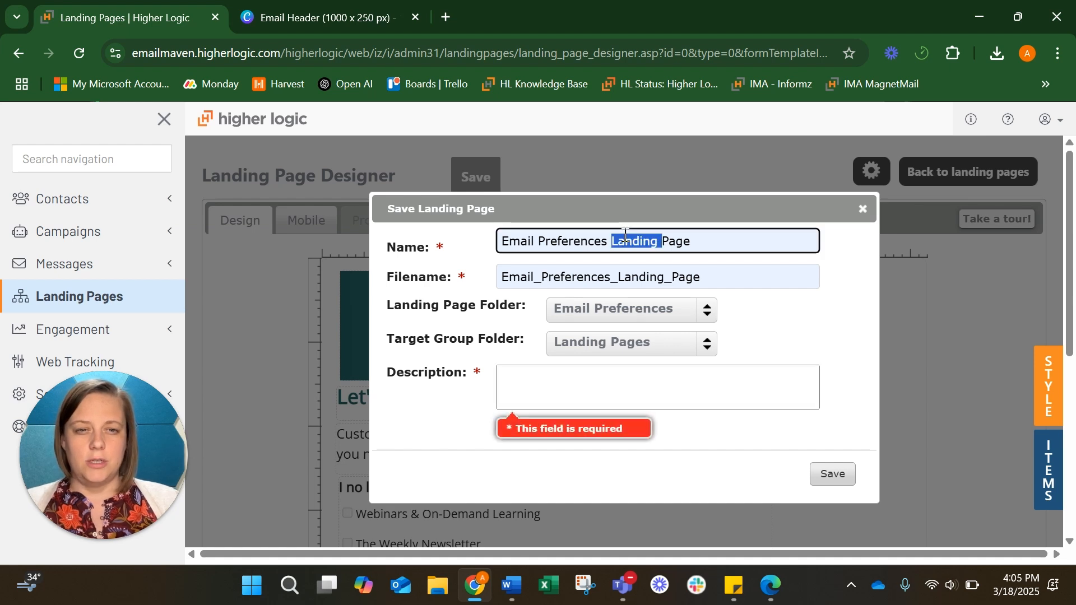
key(ctrl+c)
click(568, 374)
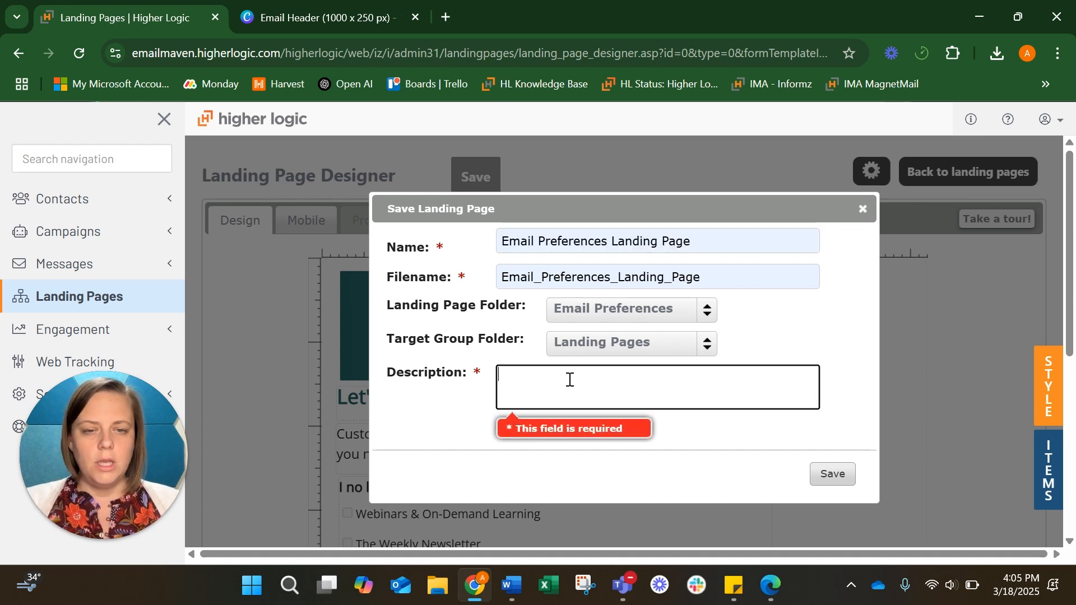
key(ctrl+v)
click(815, 475)
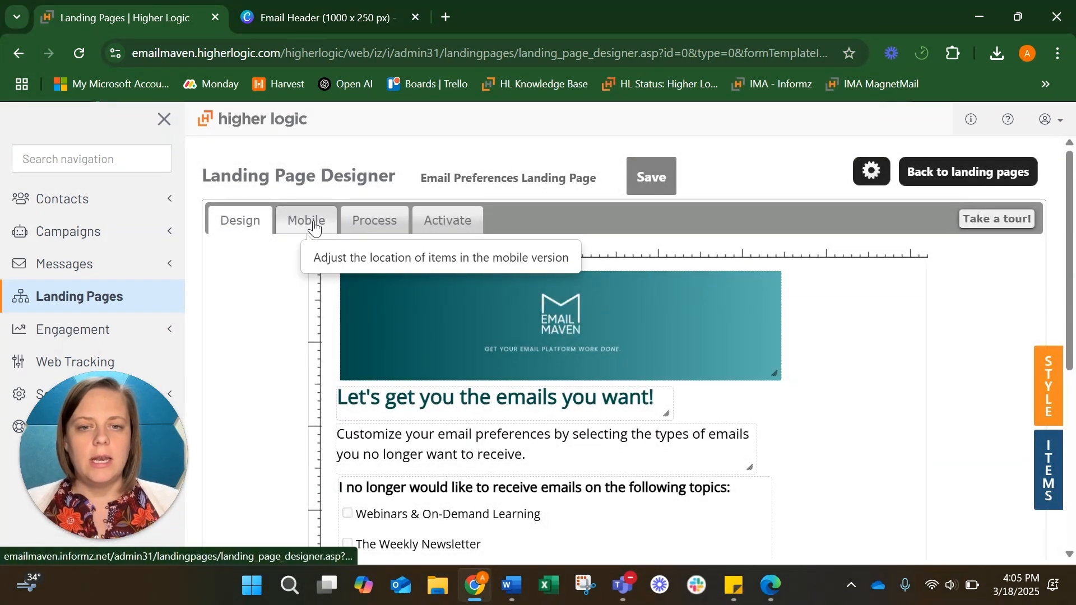
Switch to the mobile version of the landing page and save the page
click(315, 226)
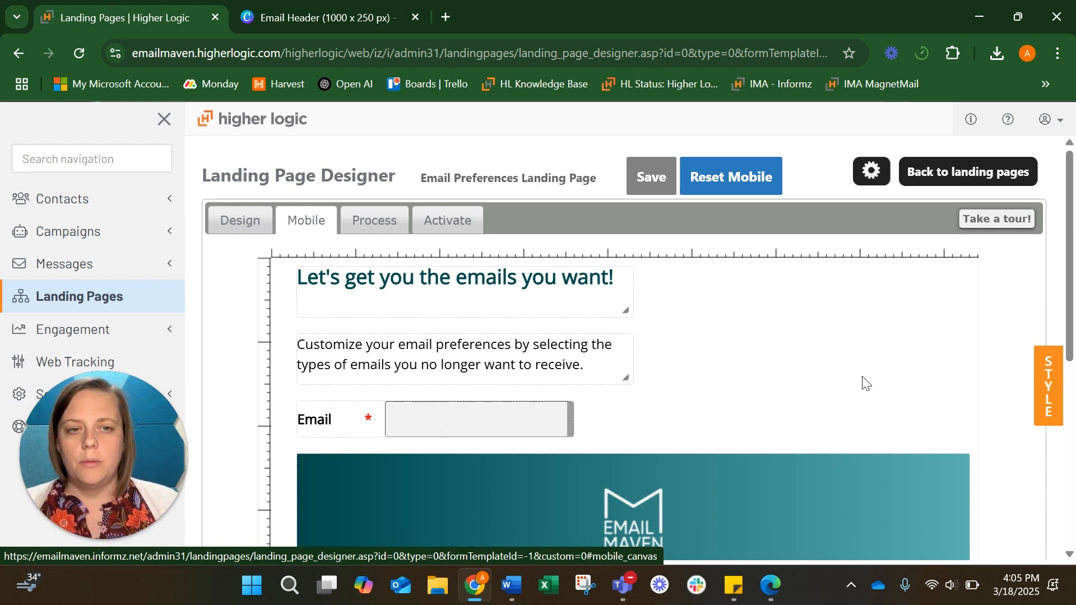
click(707, 186)
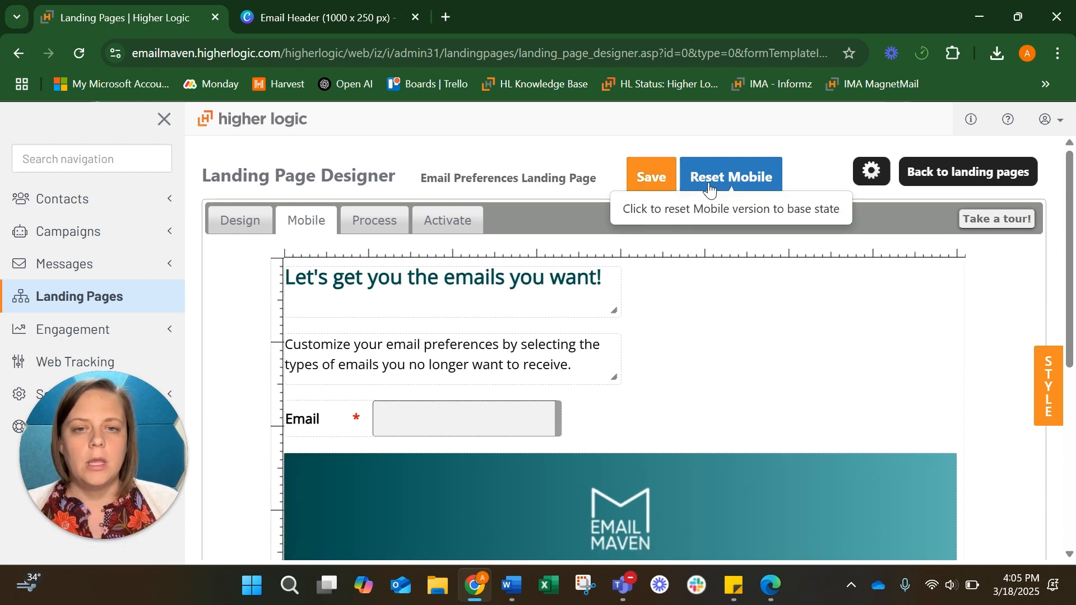
click(653, 190)
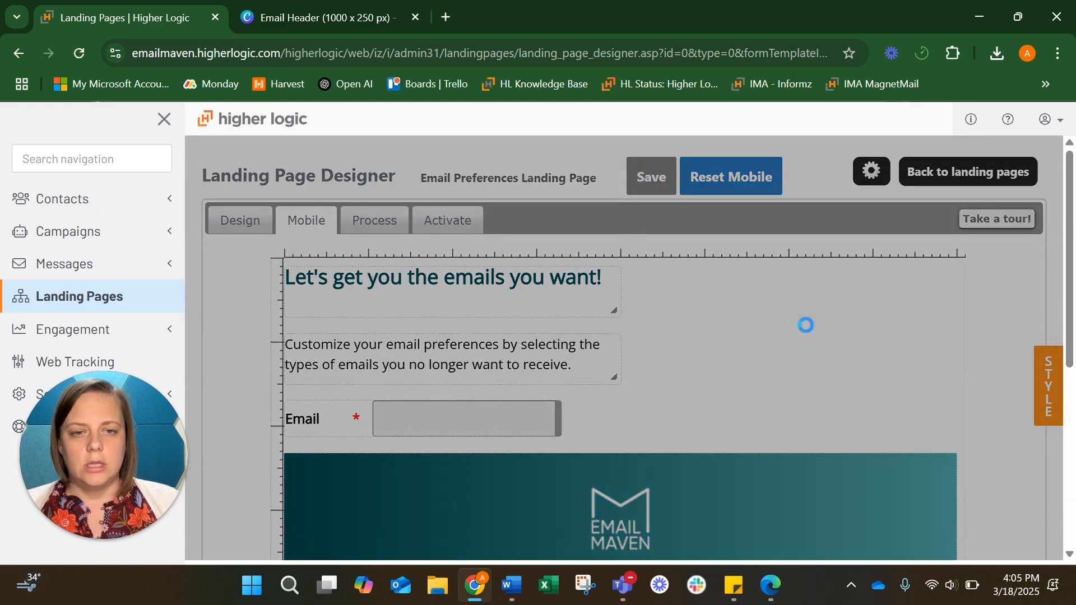
Enlarge the mobile canvas in width and height to make room for rearranging the items
scroll(806, 331, down, 6)
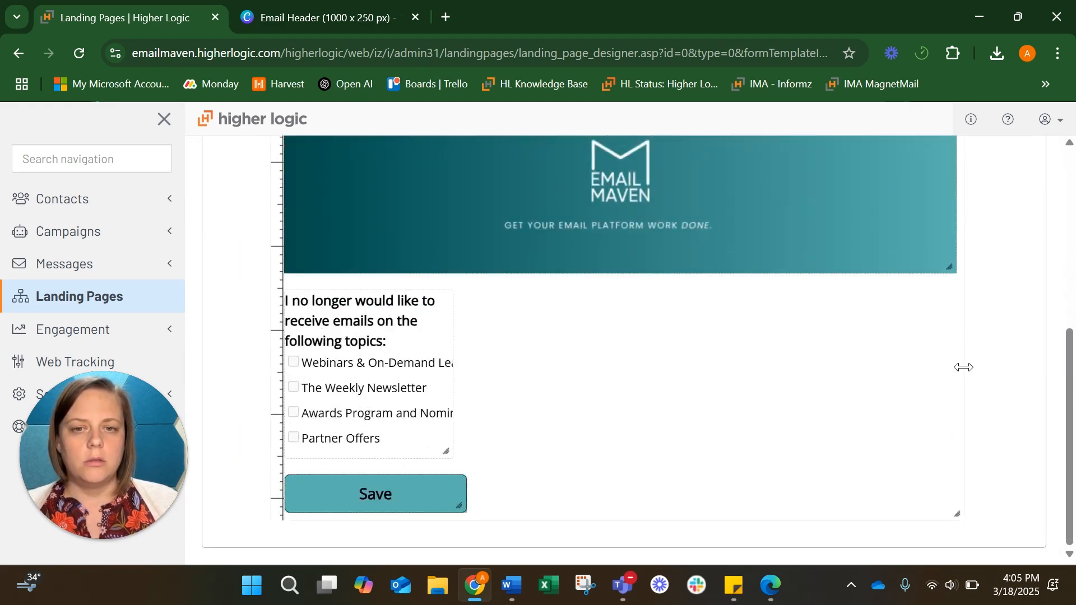
drag(957, 514, 1045, 562)
scroll(622, 504, down, 1)
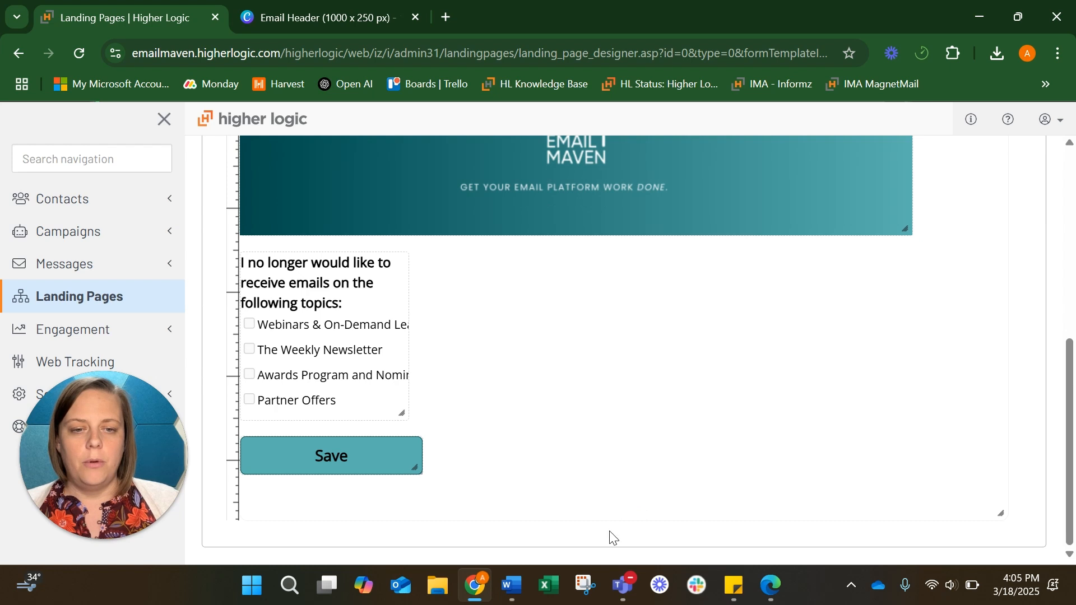
mouse_move(605, 565)
mouse_down()
mouse_move(595, 505)
mouse_move(601, 555)
mouse_up()
Lower the Save button, park the interest group at the canvas's far side, and place the Email field directly above the Save button
drag(233, 445, 247, 513)
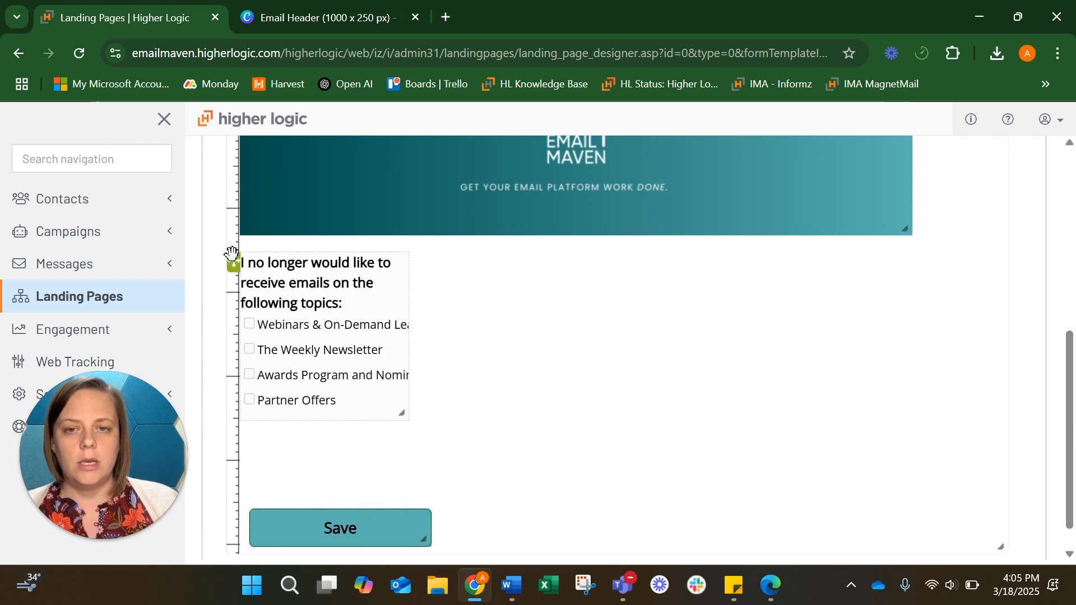
drag(236, 260, 831, 354)
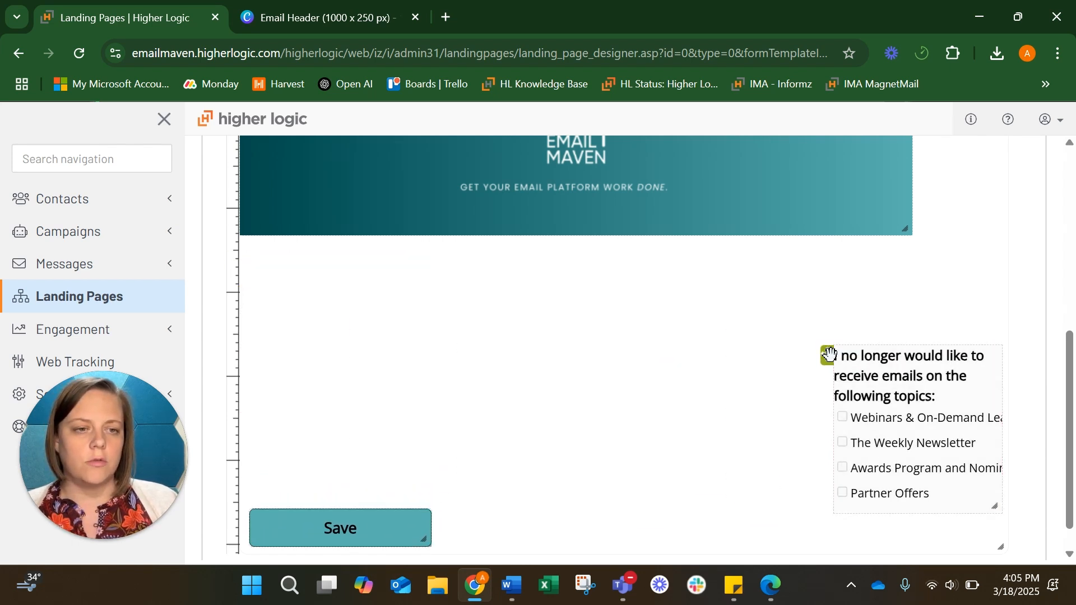
scroll(830, 354, up, 4)
drag(233, 269, 277, 541)
scroll(319, 377, down, 4)
drag(267, 302, 224, 499)
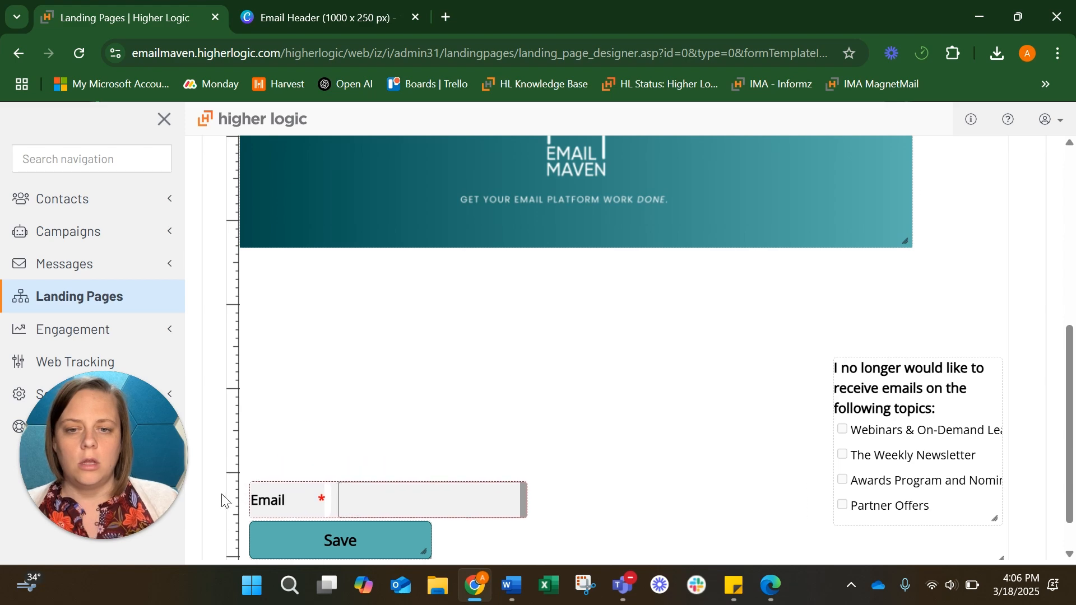
Move the intro text and the "Let's get you the emails you want!" heading below the header image in the mobile layout
scroll(319, 442, up, 6)
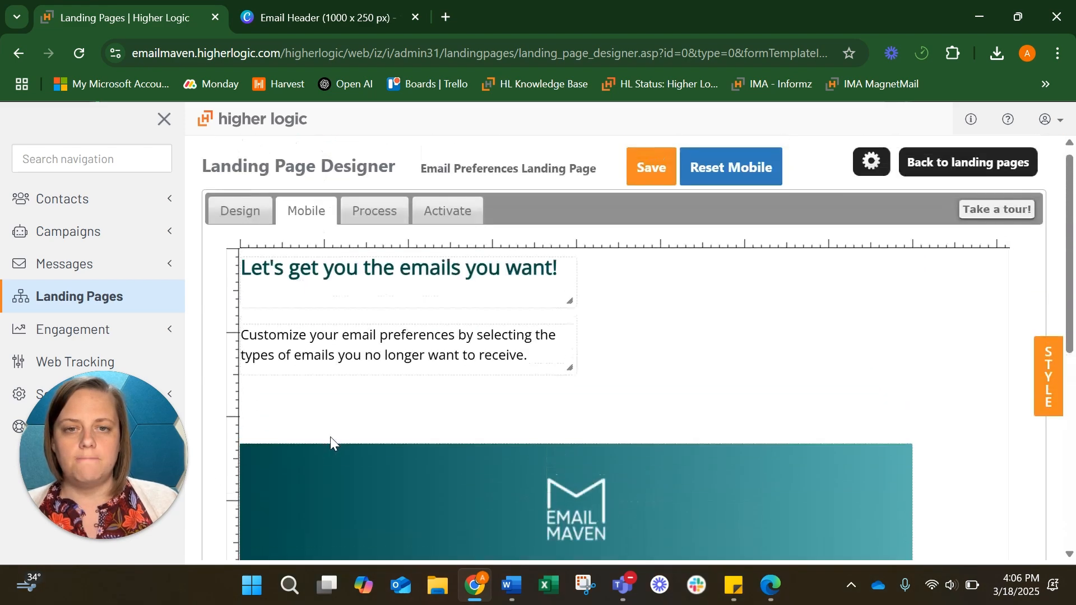
scroll(255, 335, down, 2)
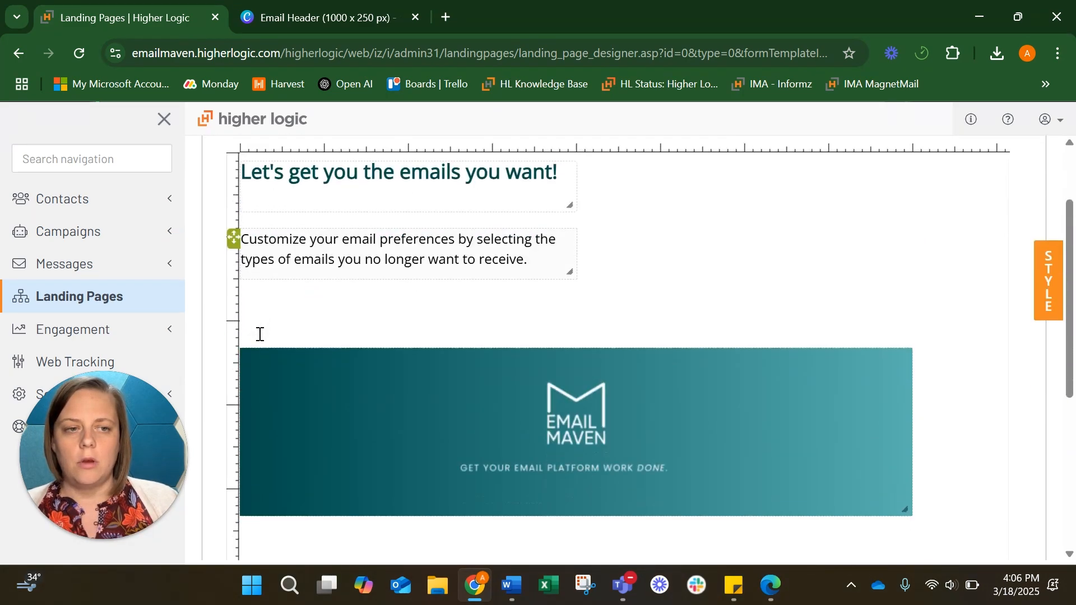
scroll(256, 240, down, 1)
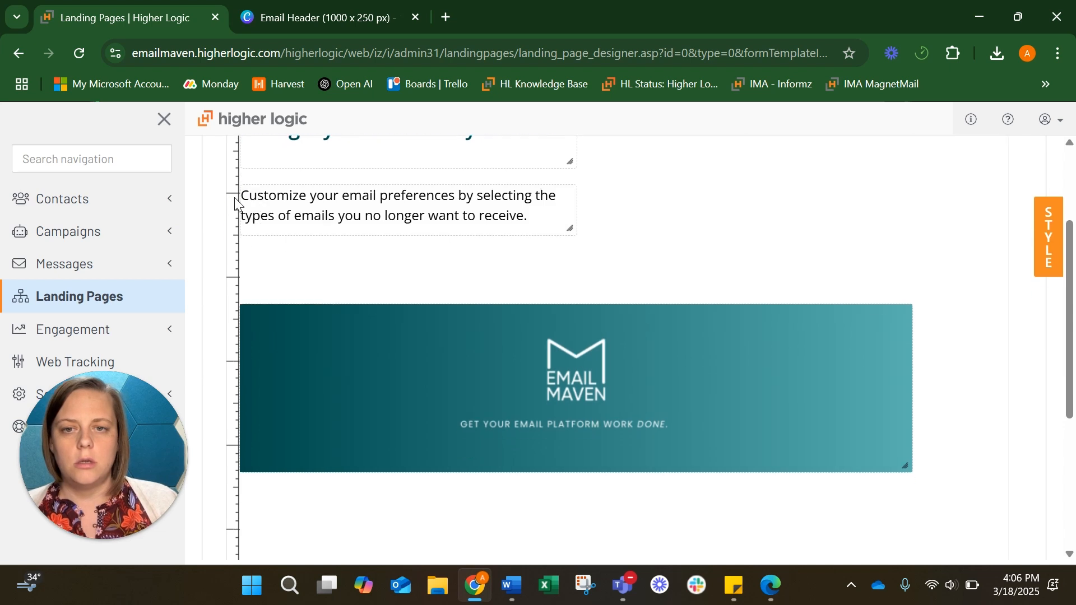
drag(229, 190, 257, 515)
scroll(322, 337, up, 2)
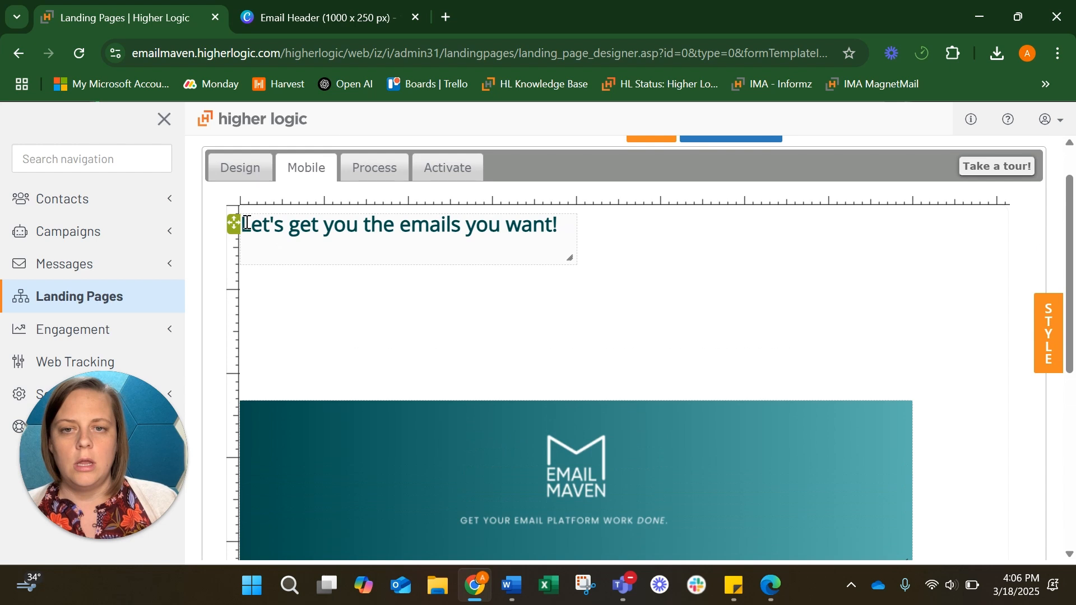
drag(232, 223, 273, 499)
scroll(856, 391, up, 1)
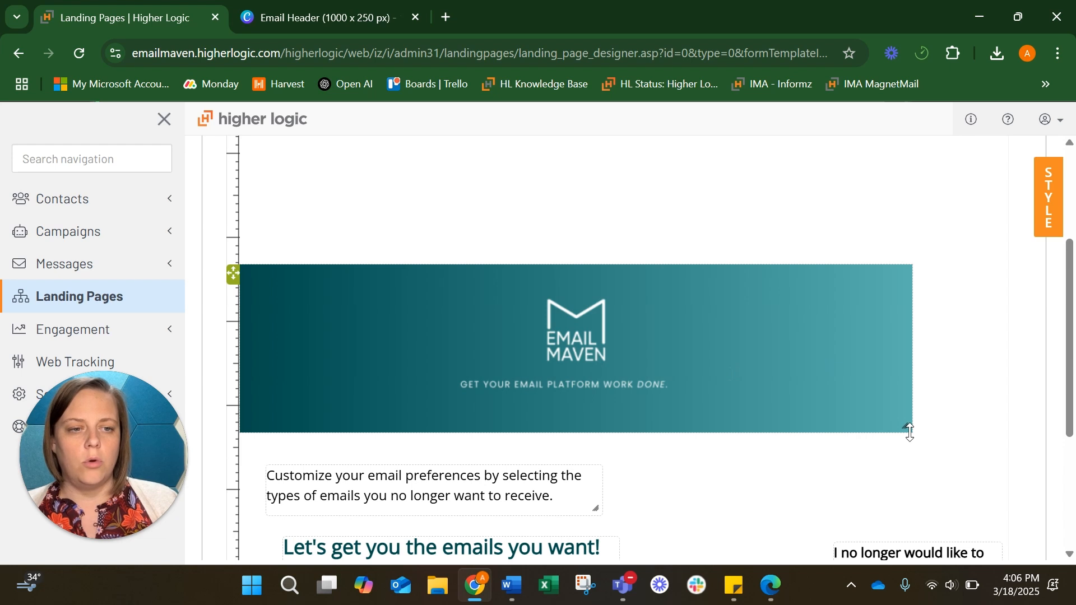
Shrink the header image proportionally and move it to the top of the mobile canvas
drag(907, 428, 640, 363)
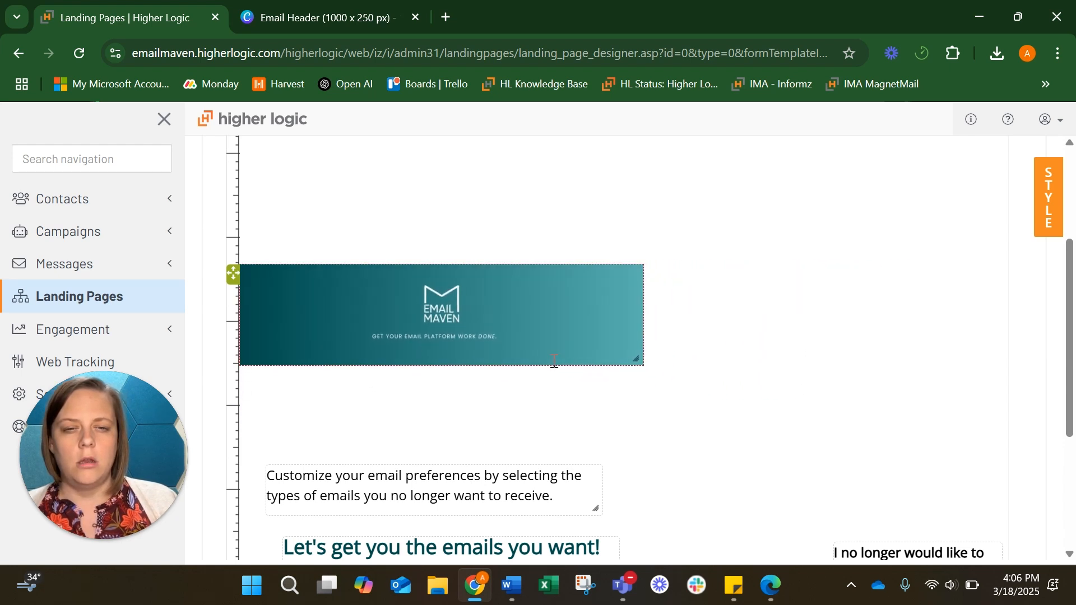
scroll(370, 314, up, 2)
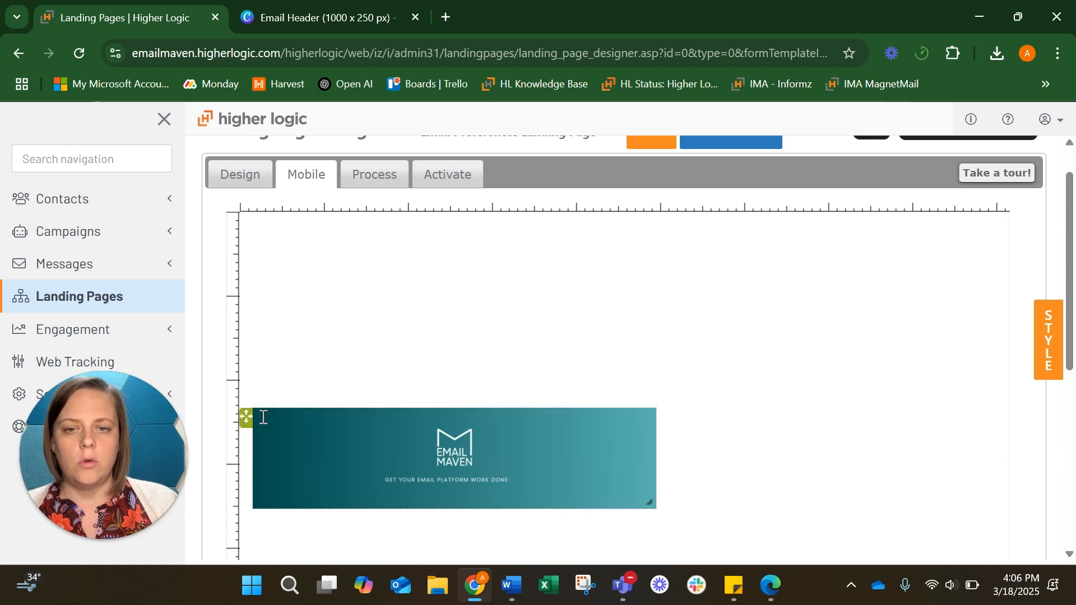
drag(243, 414, 239, 219)
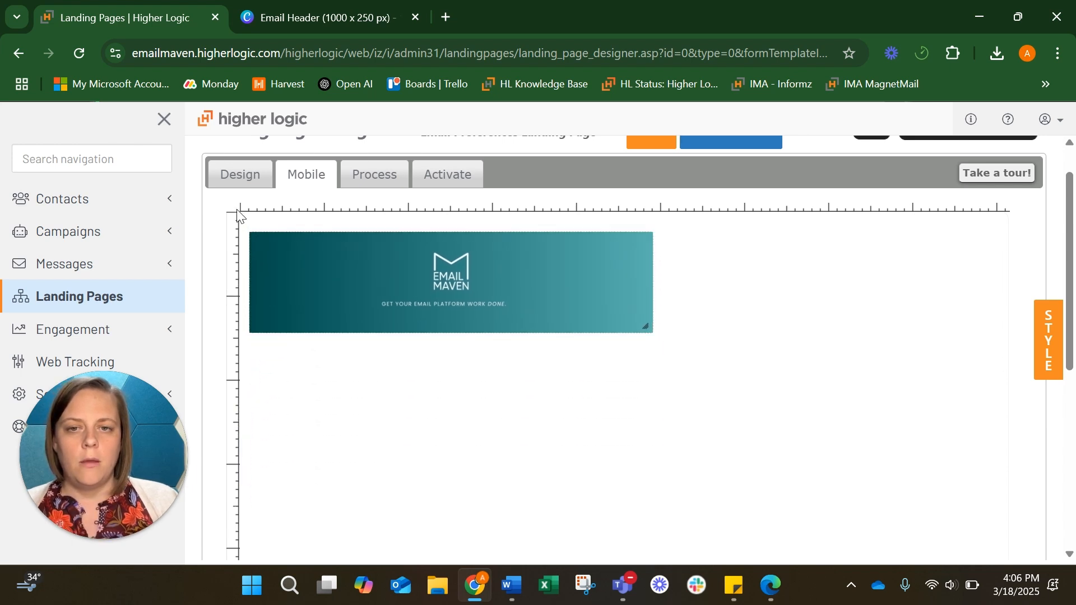
Stack the heading and the intro text directly beneath the header image in the mobile layout
scroll(293, 302, down, 3)
drag(277, 527, 243, 188)
drag(262, 459, 242, 250)
Move the interest checkbox group beneath the intro text and widen it to show the full topic names
scroll(837, 508, down, 1)
drag(837, 508, 236, 268)
drag(423, 309, 609, 322)
drag(423, 303, 620, 317)
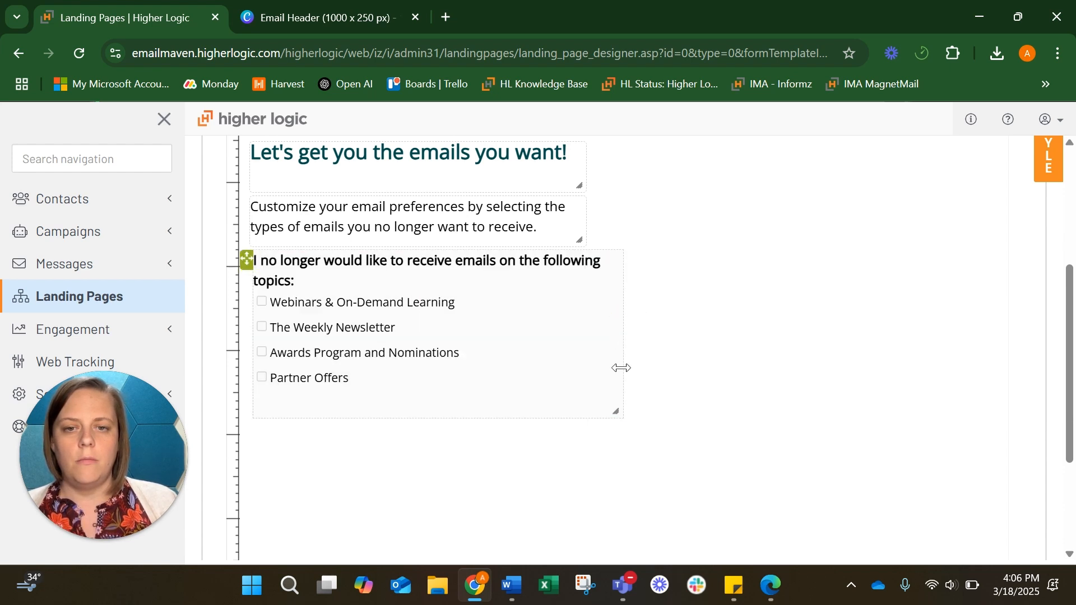
Move the Email field directly beneath the interest checkbox group and the Save button beneath the Email field in the mobile layout
scroll(543, 413, down, 1)
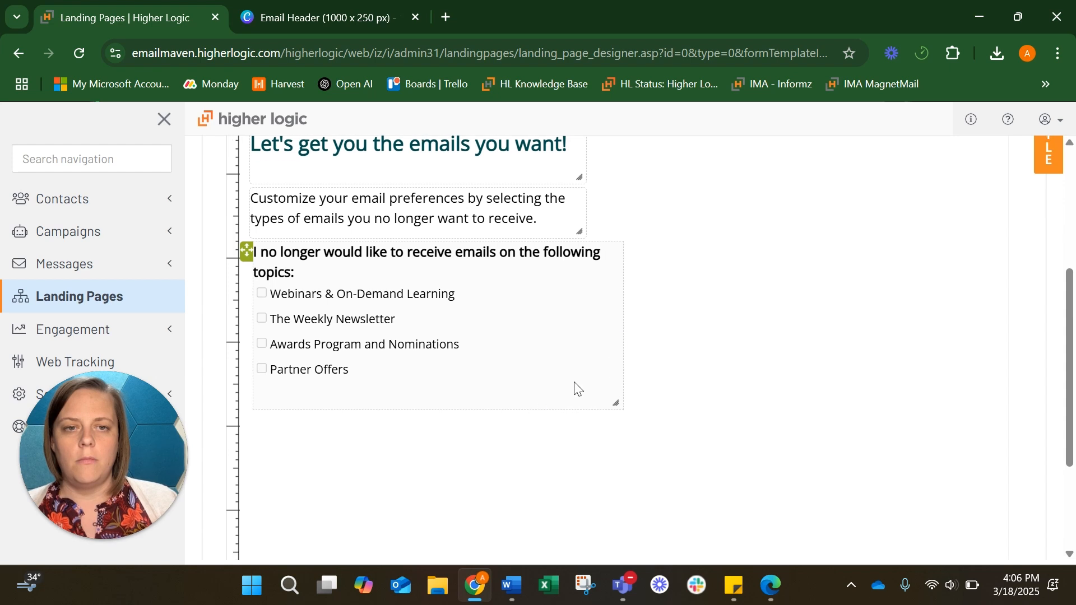
scroll(519, 420, down, 2)
drag(240, 482, 242, 315)
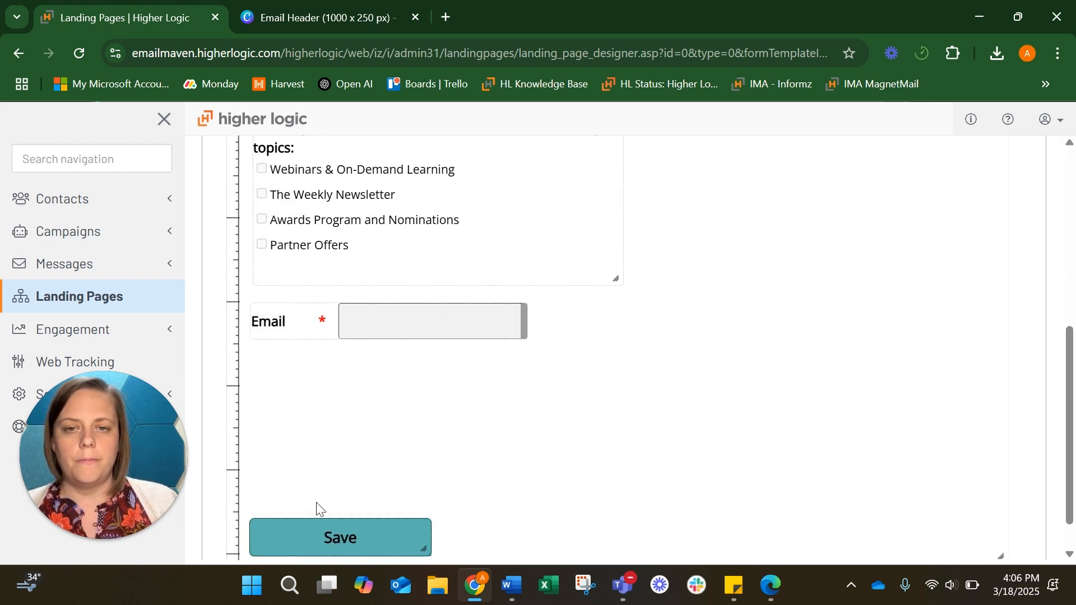
drag(240, 529, 249, 358)
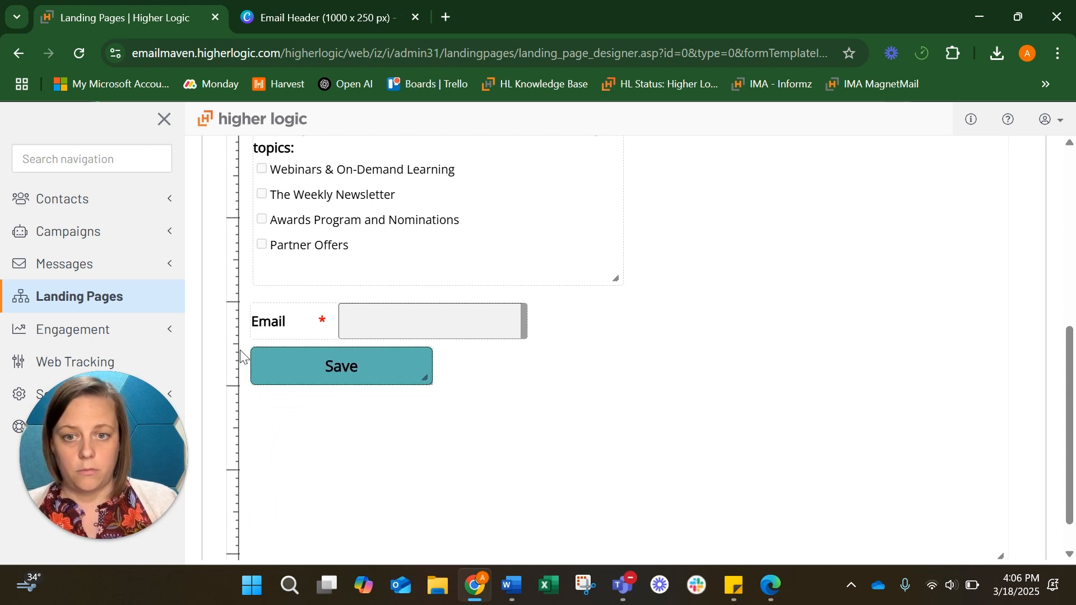
Narrow the mobile canvas to fit its content more closely and save the landing page
drag(1002, 439, 824, 449)
scroll(682, 446, up, 7)
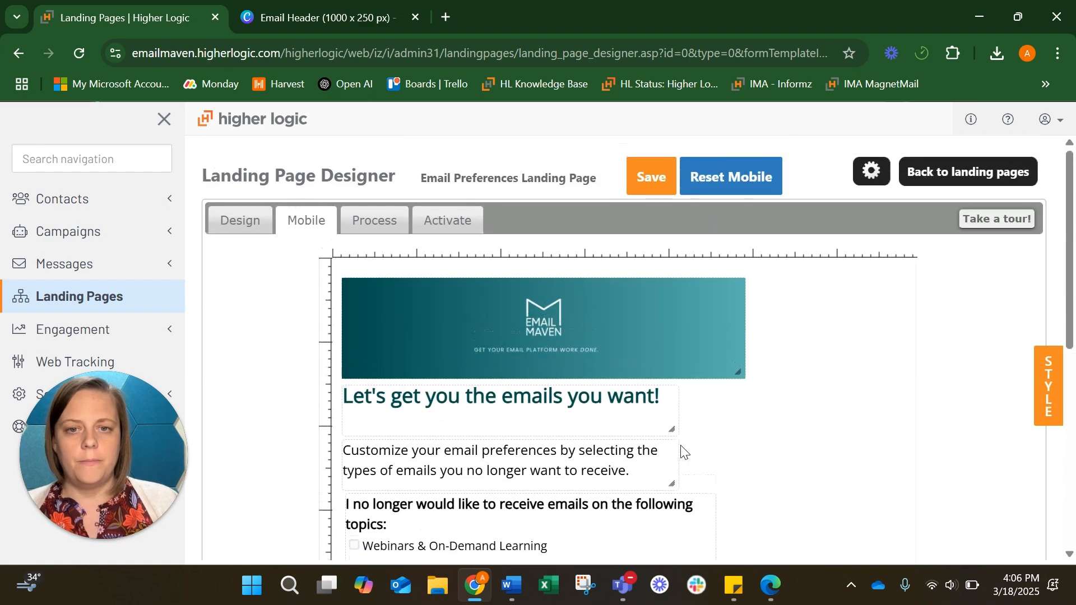
click(639, 189)
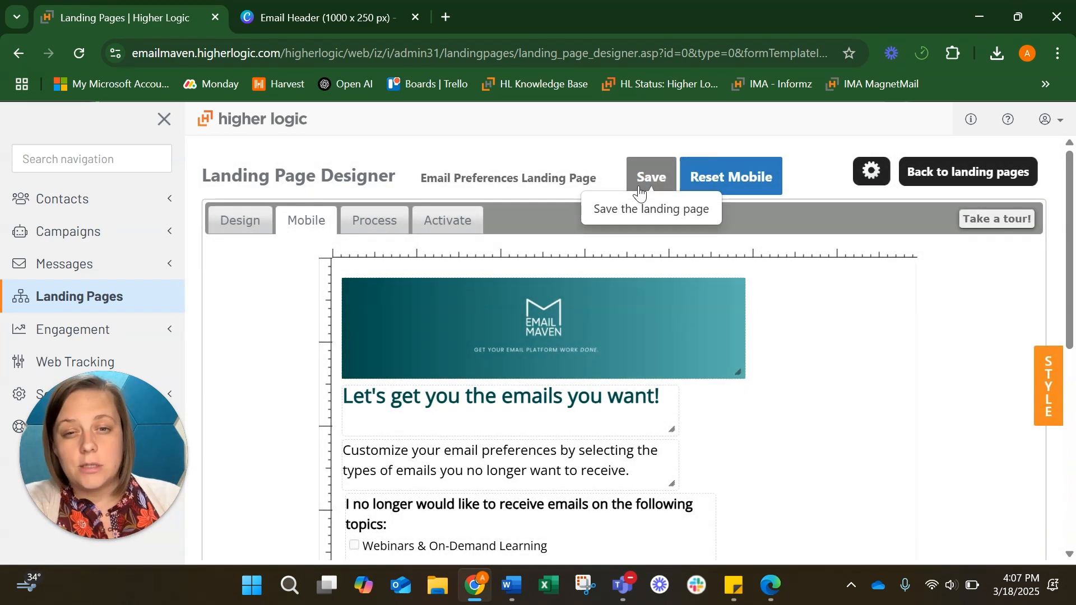
click(368, 221)
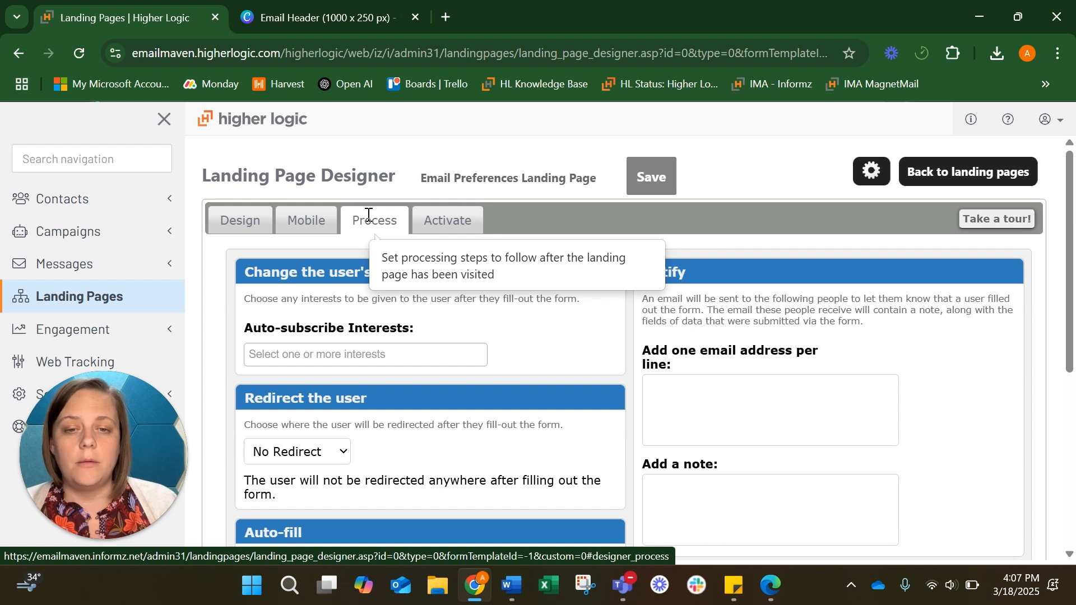
scroll(454, 335, down, 2)
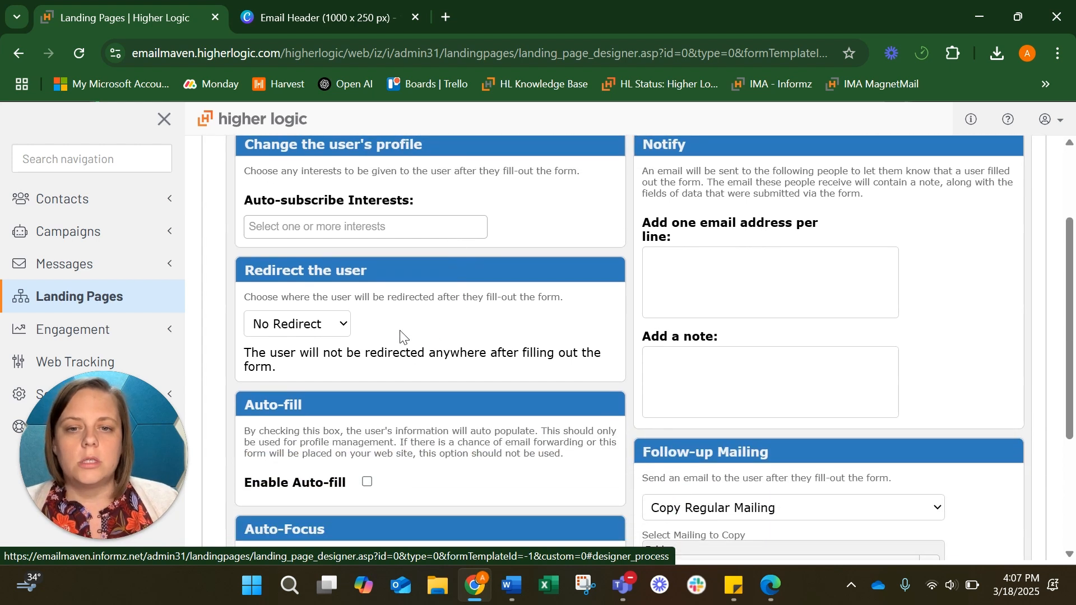
click(337, 326)
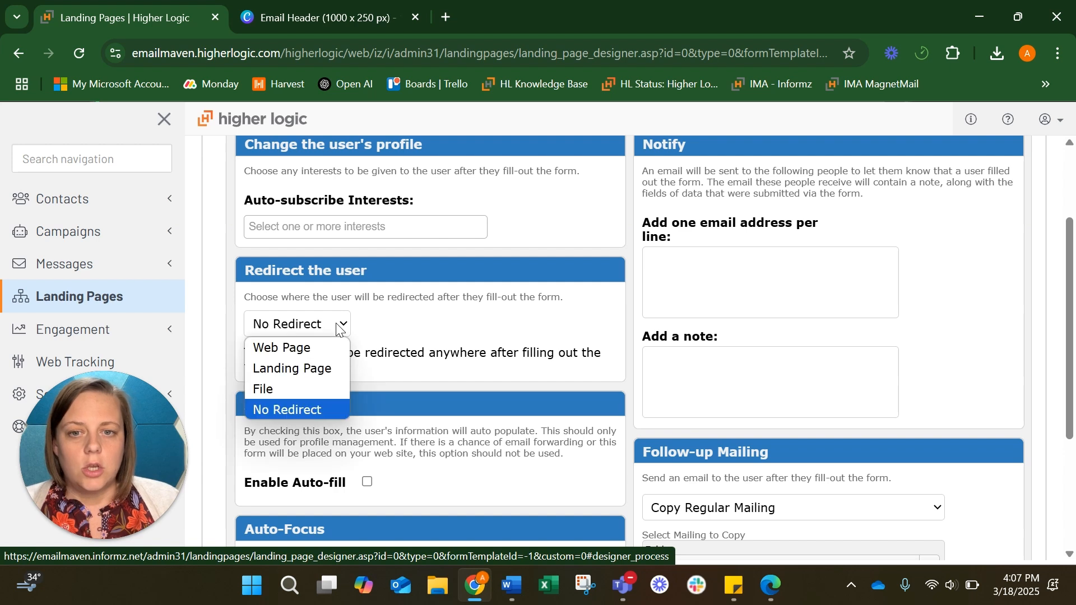
click(311, 348)
click(316, 357)
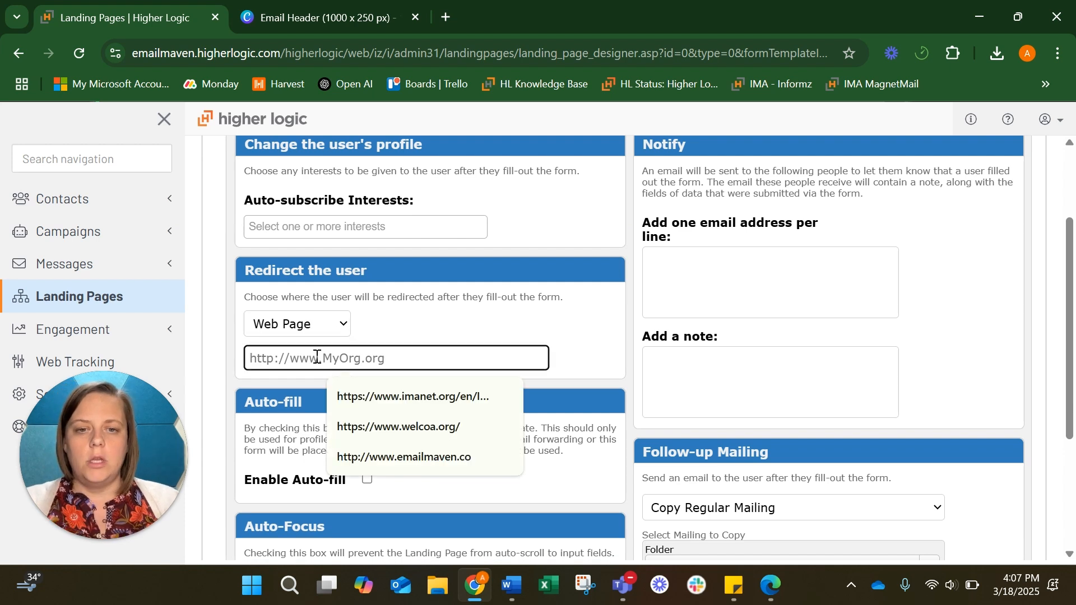
click(401, 466)
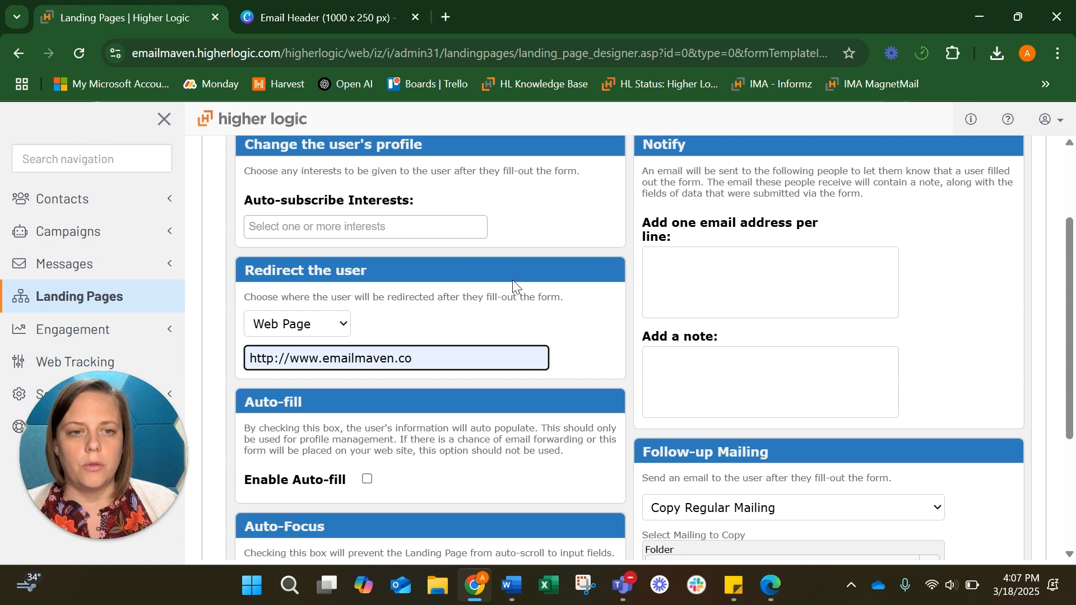
Test the desktop and mobile versions of the landing page, examining the desktop layout from header to Save button, and close each preview
scroll(512, 280, down, 2)
scroll(512, 280, up, 5)
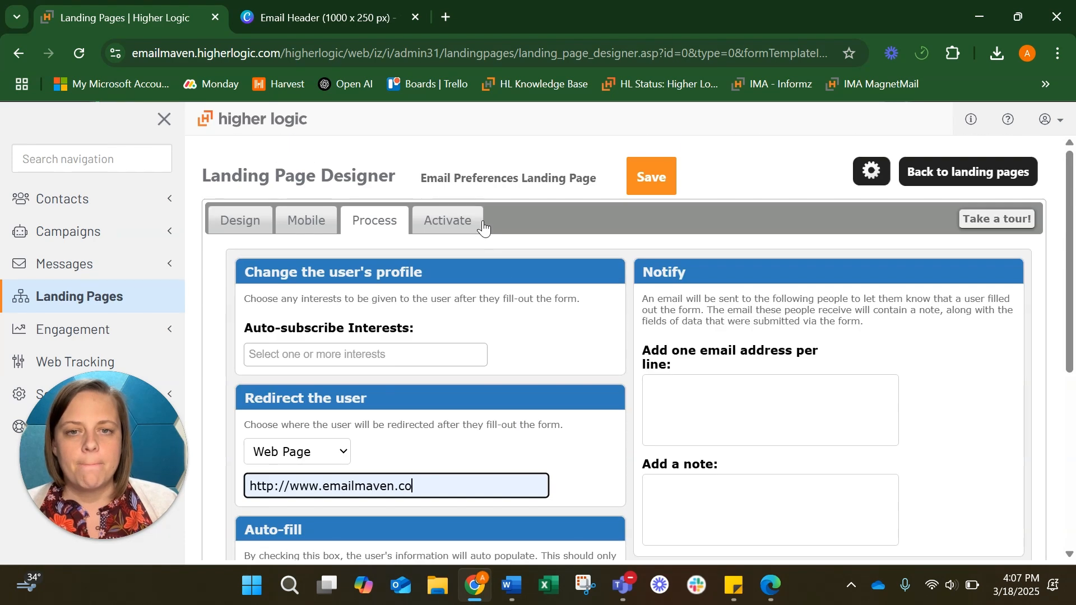
click(469, 219)
scroll(543, 276, down, 1)
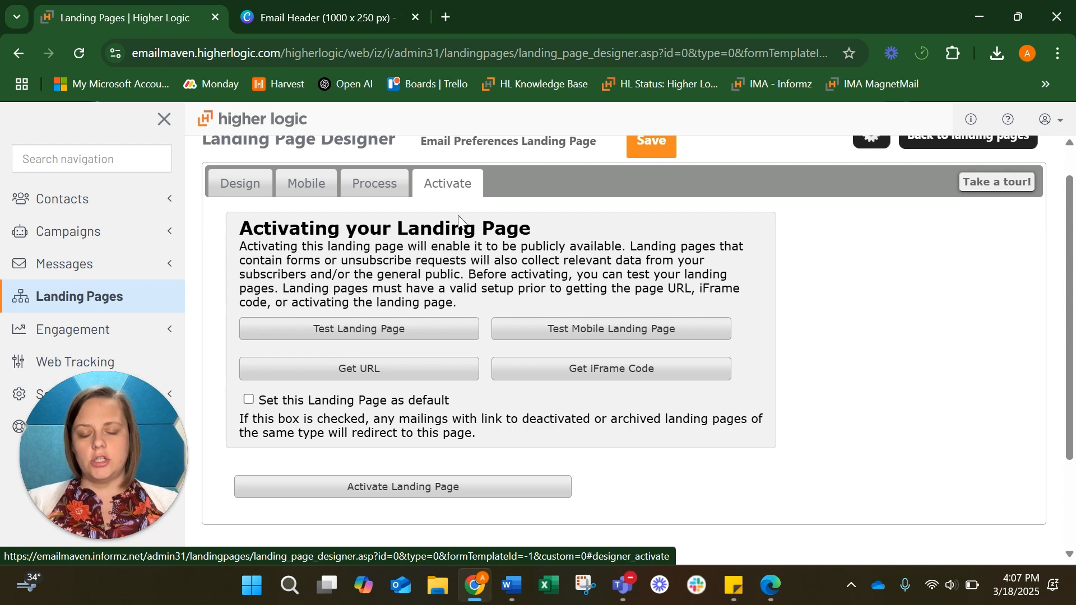
click(320, 327)
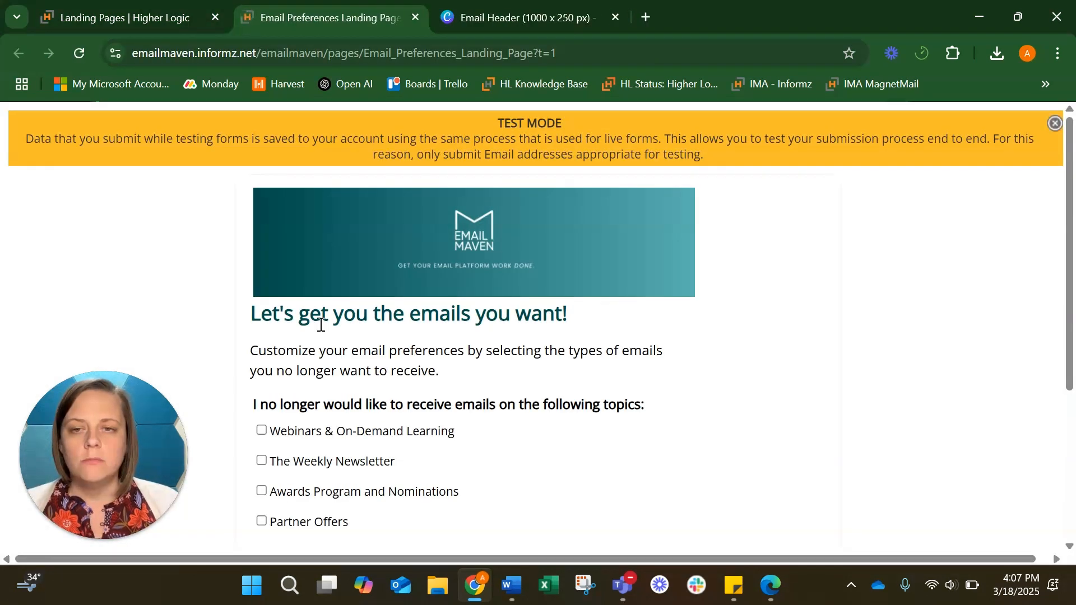
scroll(320, 325, down, 2)
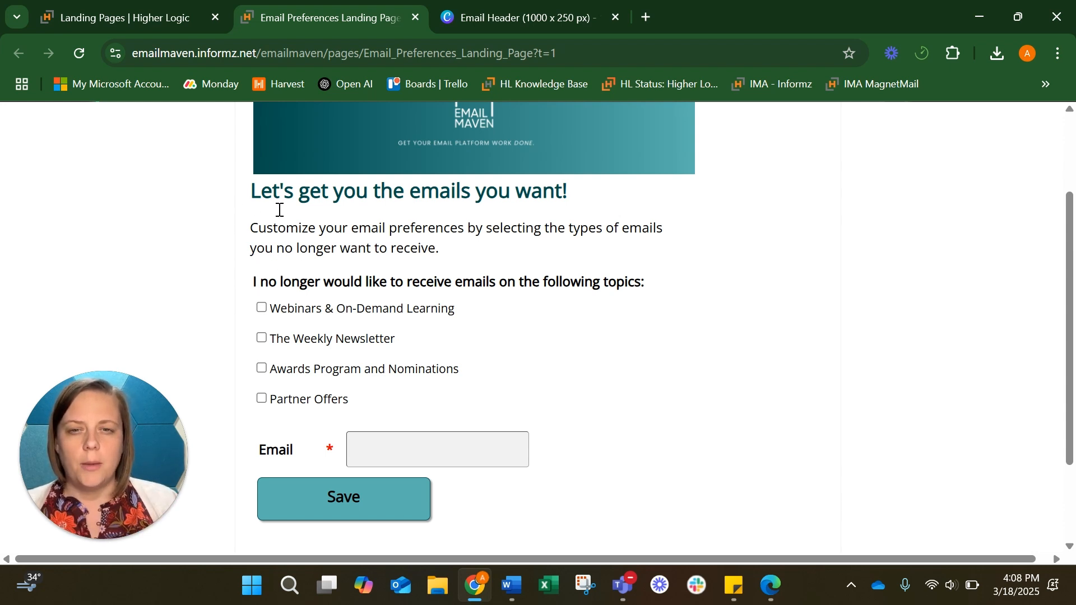
scroll(305, 336, down, 2)
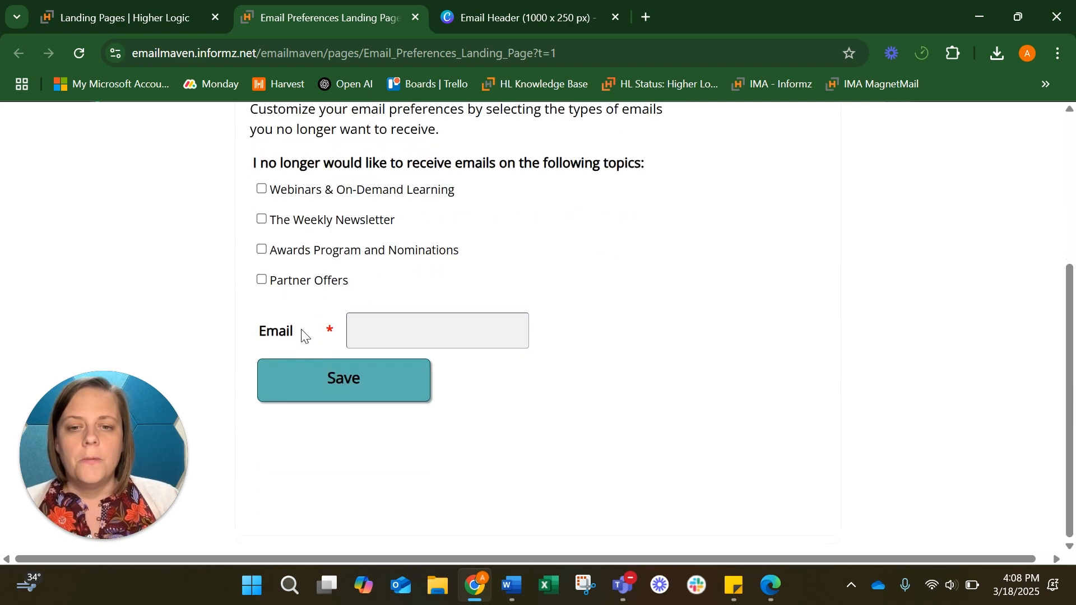
scroll(303, 336, up, 4)
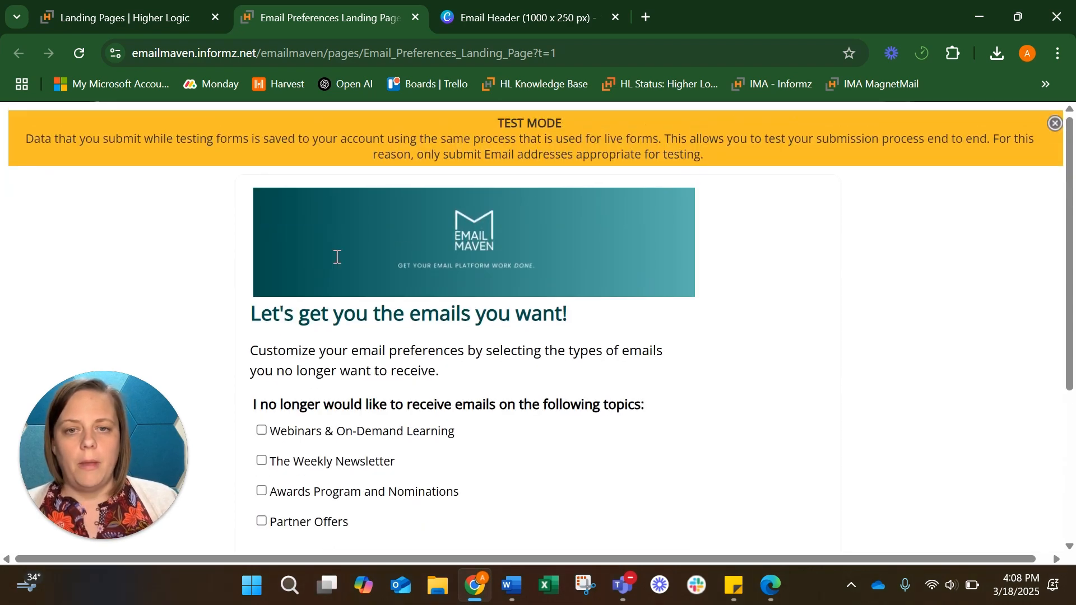
click(416, 17)
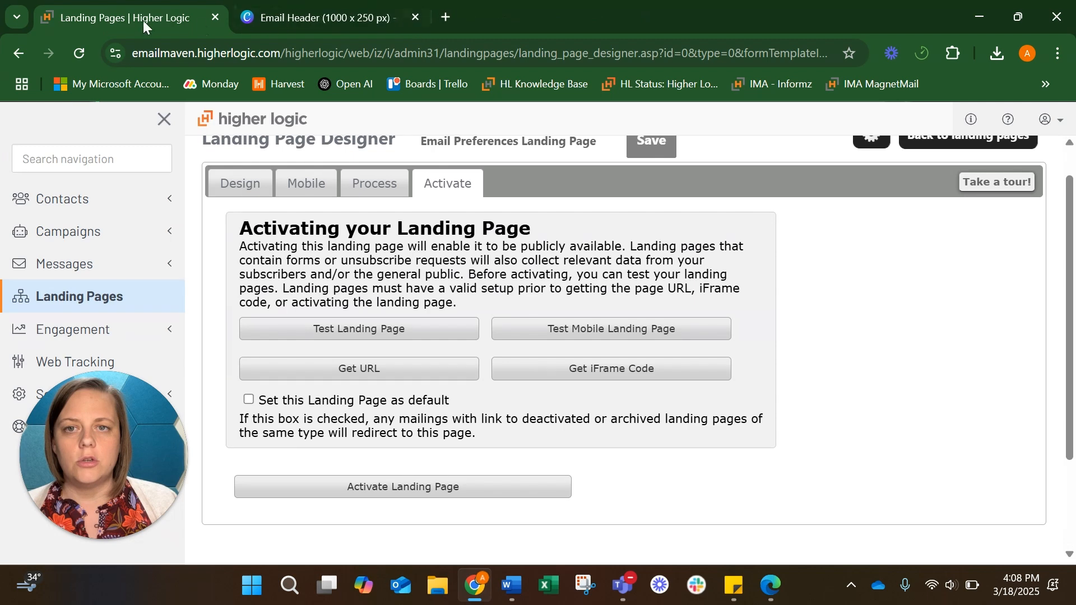
click(617, 329)
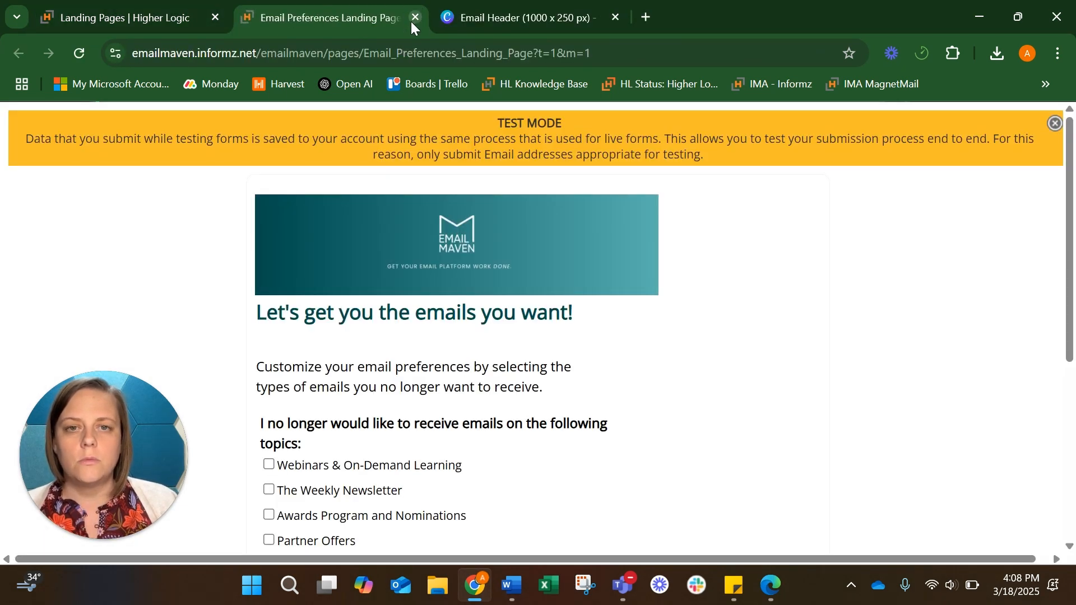
click(415, 17)
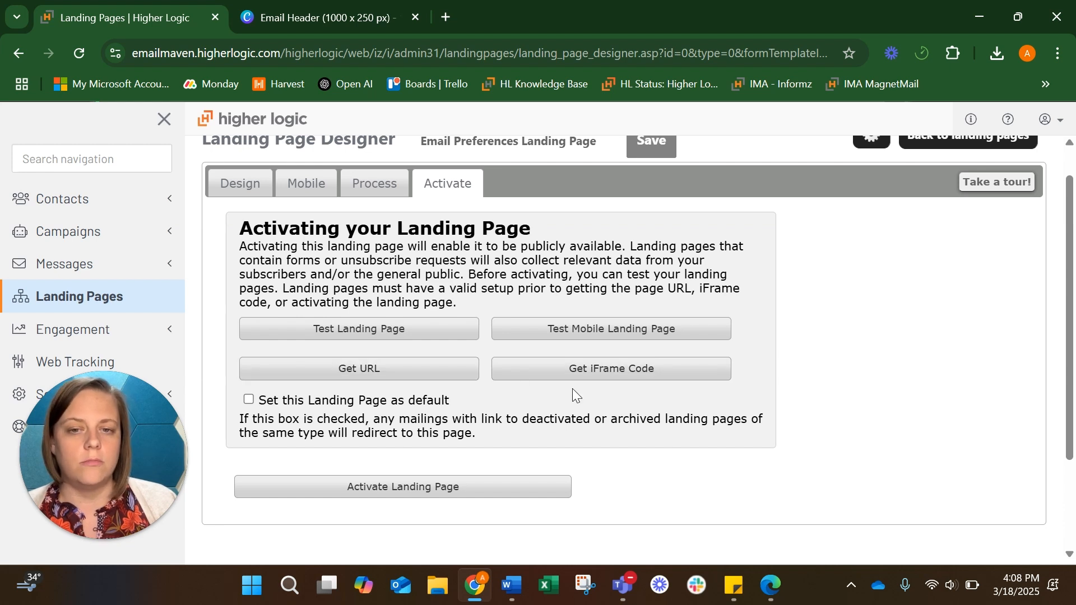
Activate the Email Preferences Landing Page without setting it as the default
scroll(640, 406, down, 1)
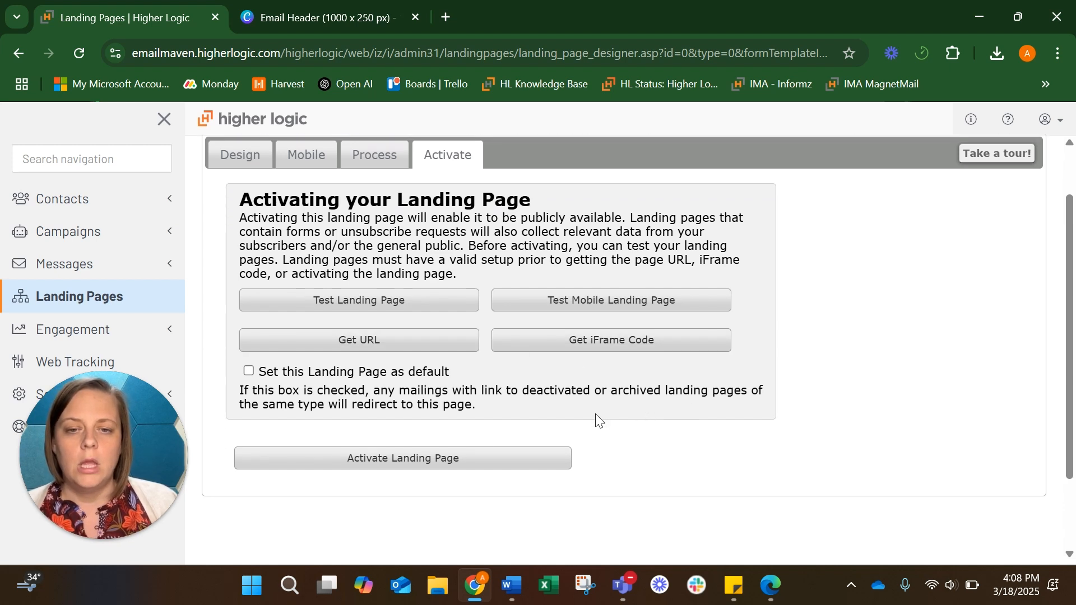
click(406, 458)
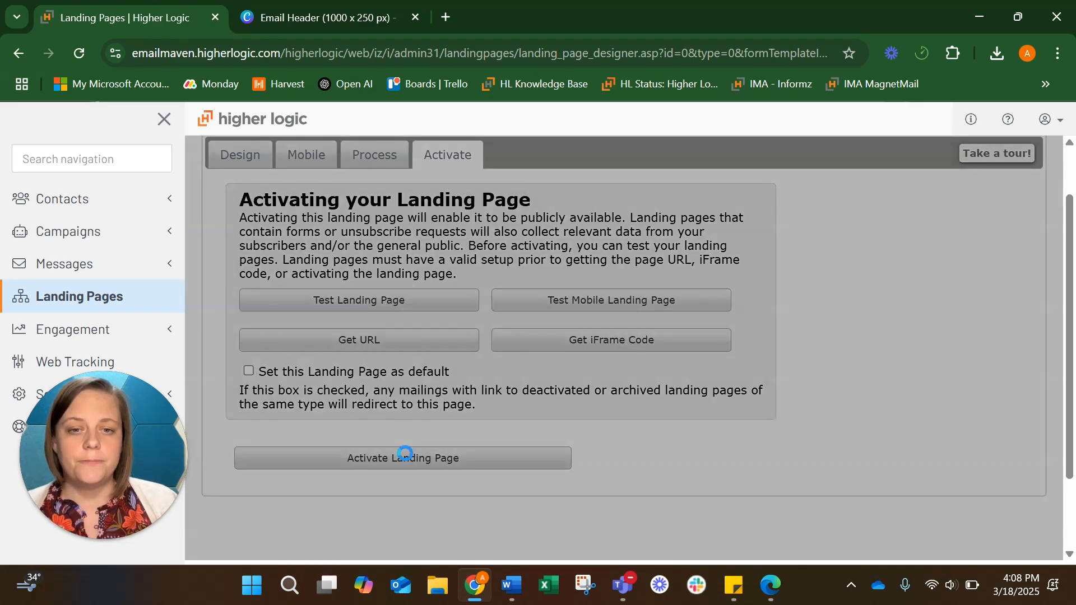